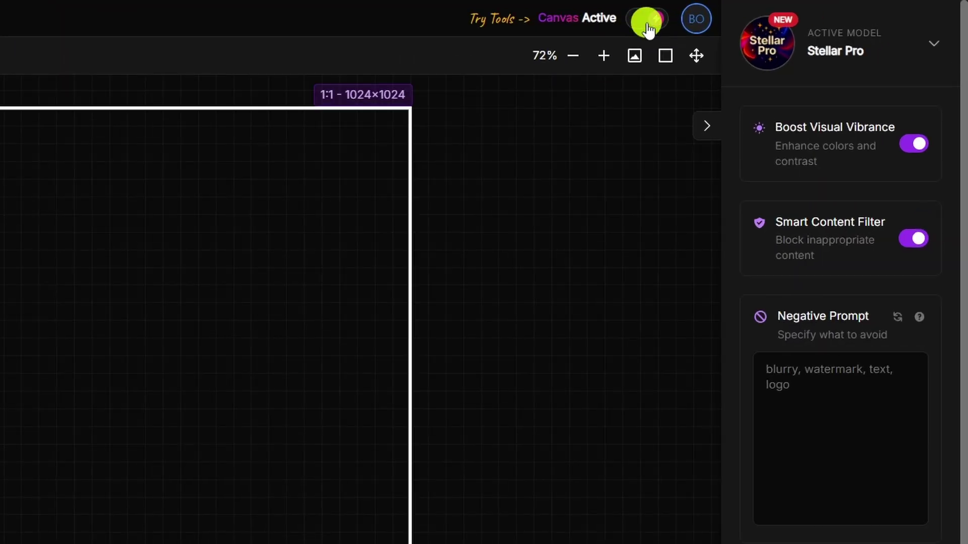
Browse the one-click tools catalogue, then return to the canvas editor.
click(646, 22)
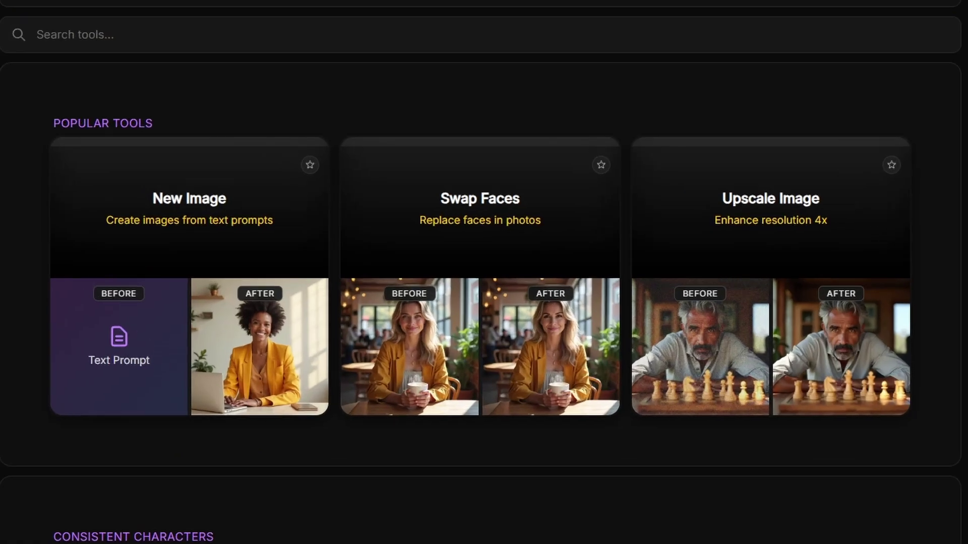
scroll(484, 272, down, 10)
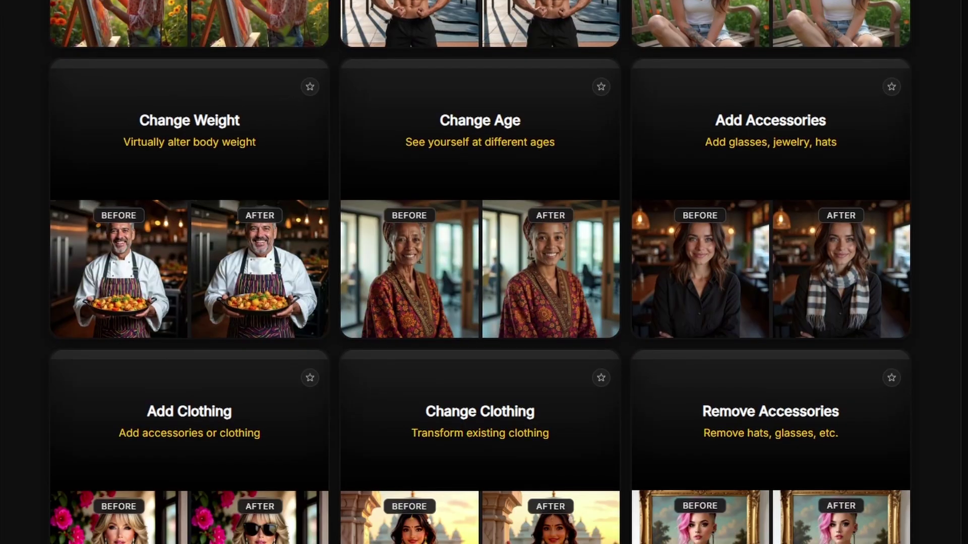
scroll(484, 272, down, 9)
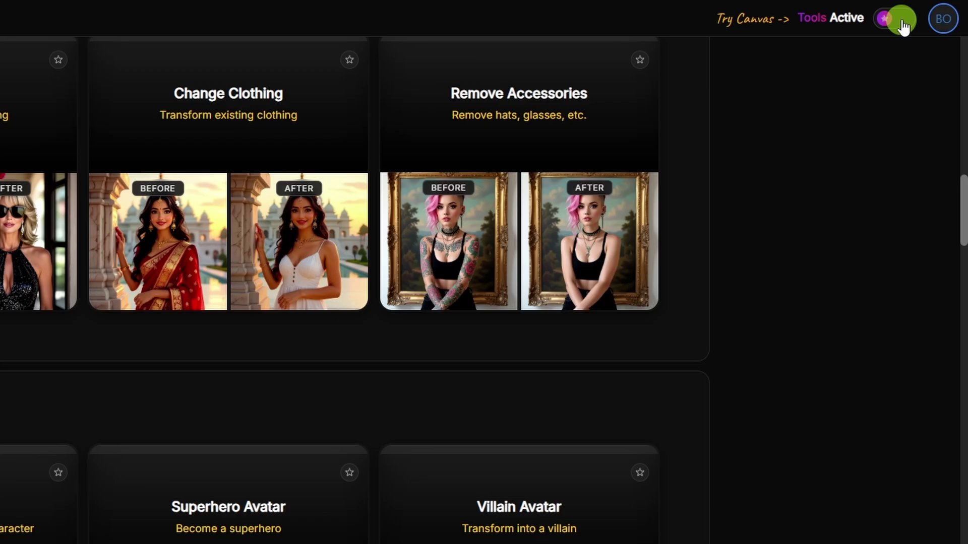
click(903, 20)
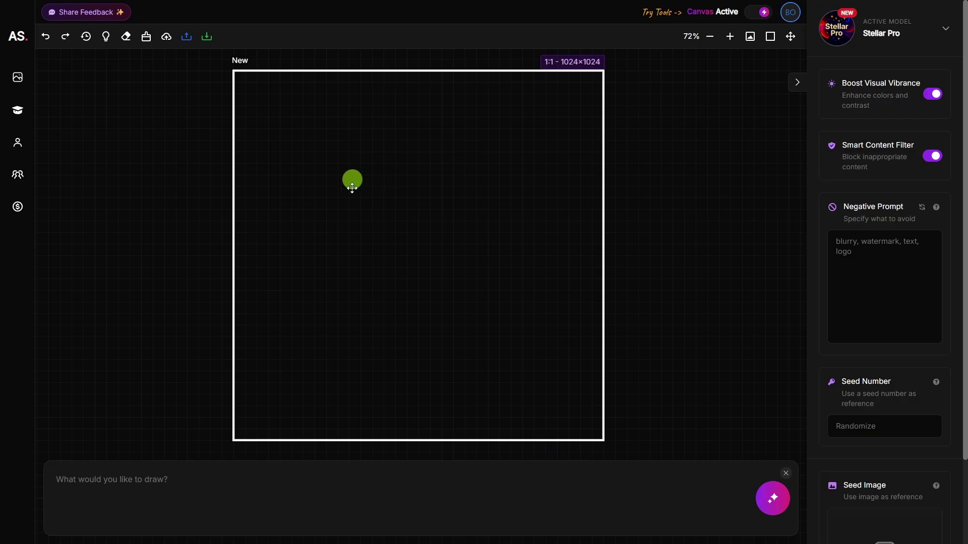
Paste the close-up Rembrandt-lit elderly-man portrait prompt and review the models, keeping Stellar Pro.
click(74, 478)
text(Close-up portrait of an elderly man with expressive eyes and weathered skin, dark background, subtle Rembrandt-style lighting, shot with a shallow depth of field for texture and emotion.)
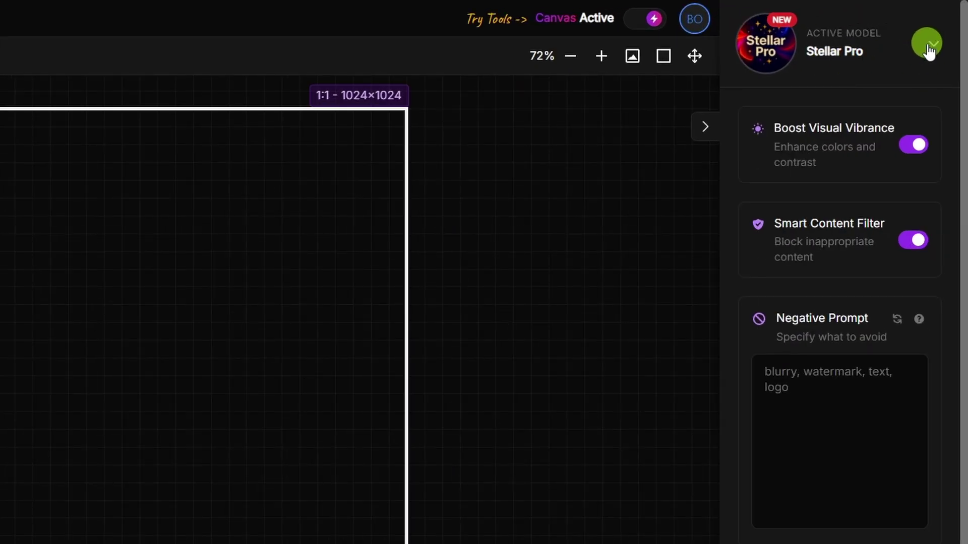
click(927, 46)
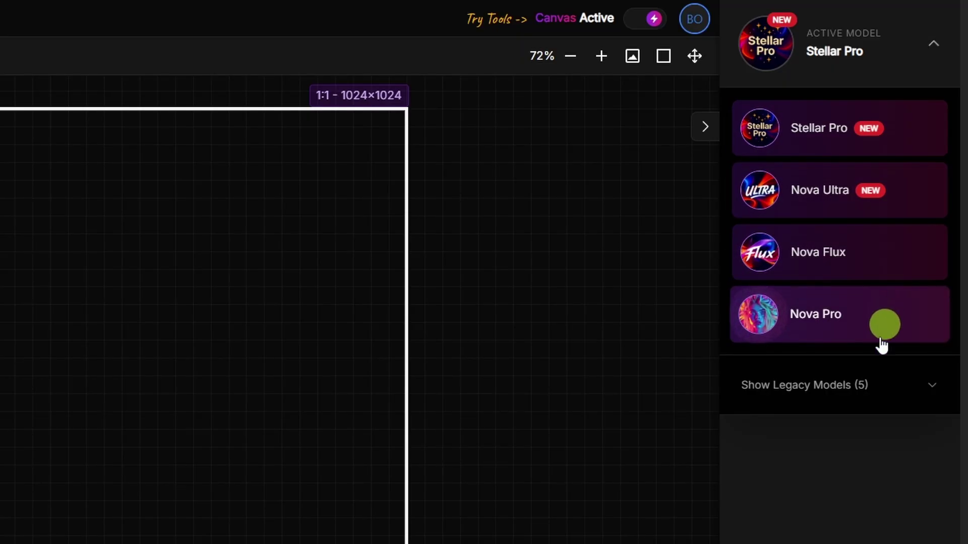
click(930, 391)
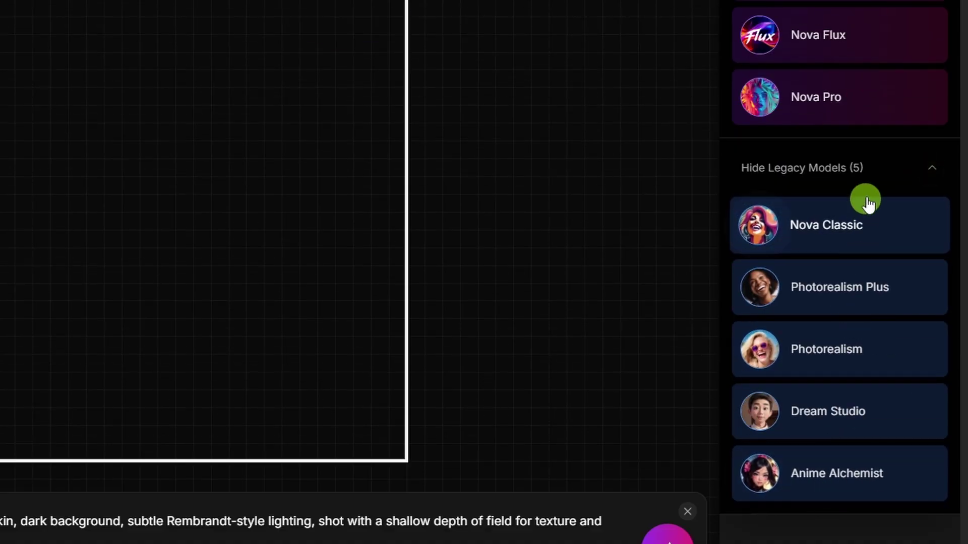
click(920, 124)
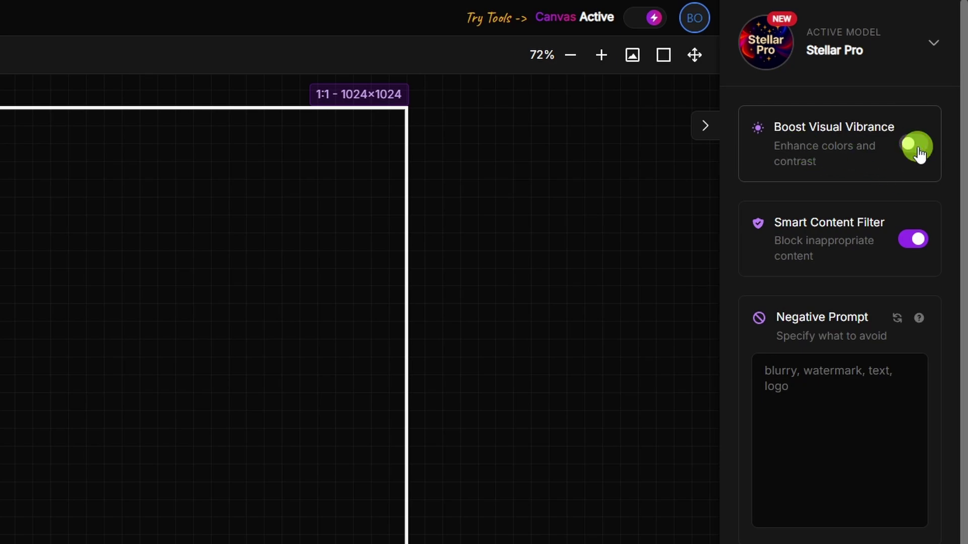
Switch on Boost Visual Vibrance and scroll down to the Seed Number and Seed Image settings.
click(919, 150)
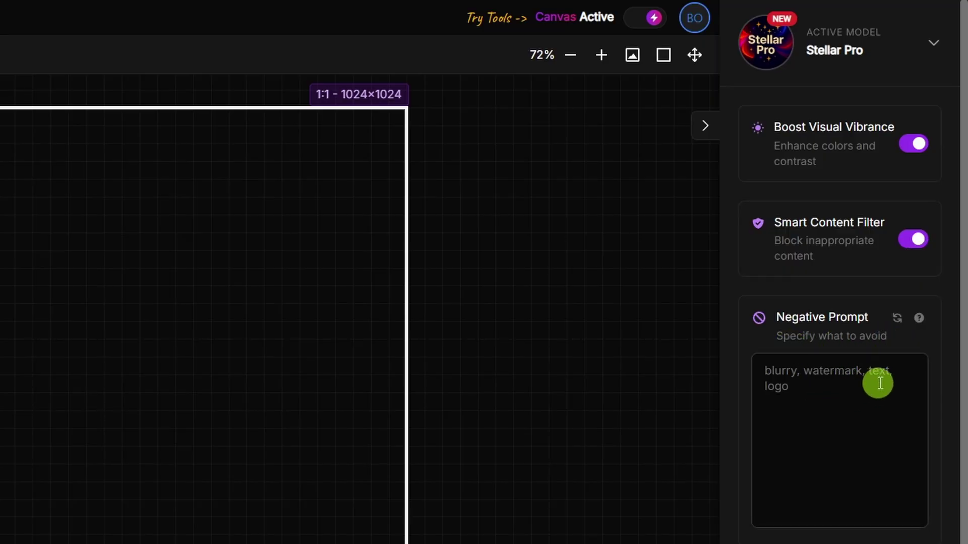
scroll(880, 384, down, 5)
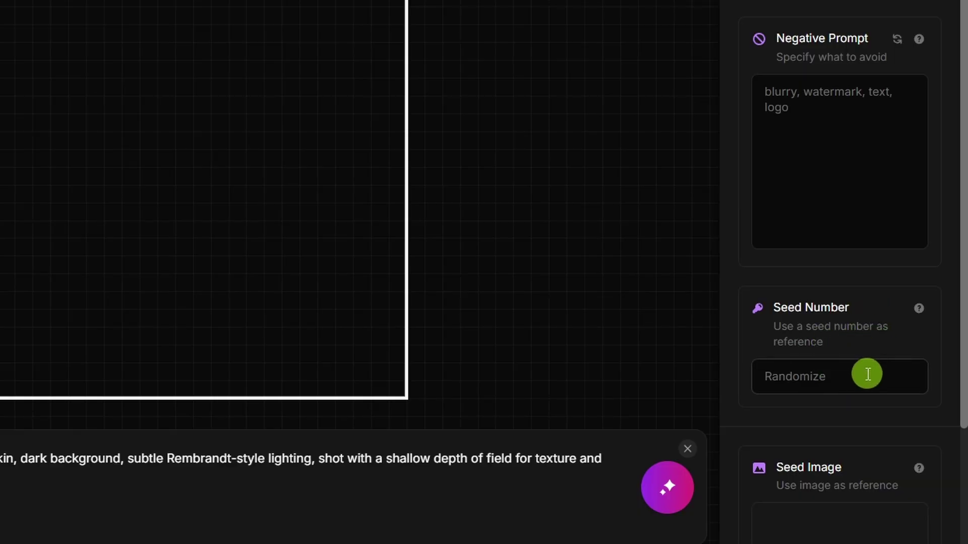
scroll(909, 365, down, 3)
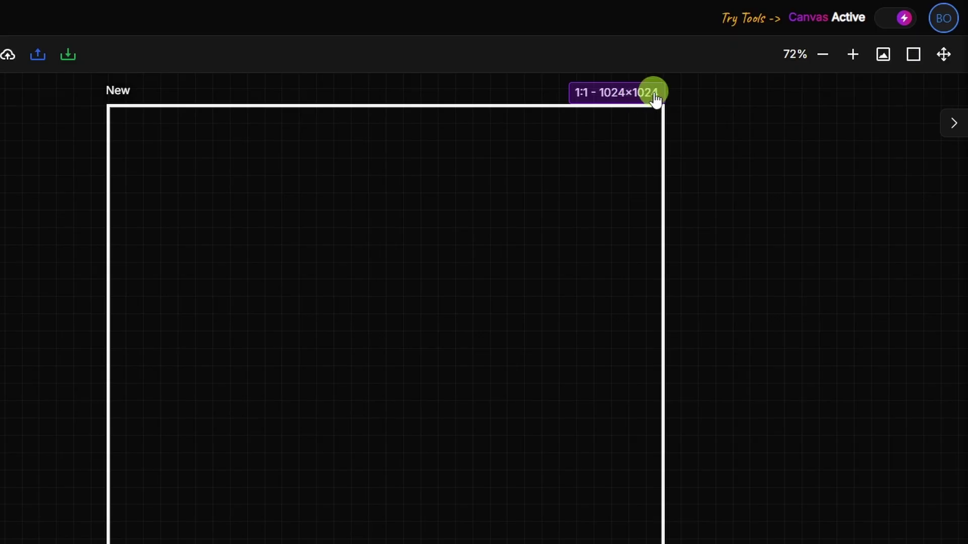
click(643, 96)
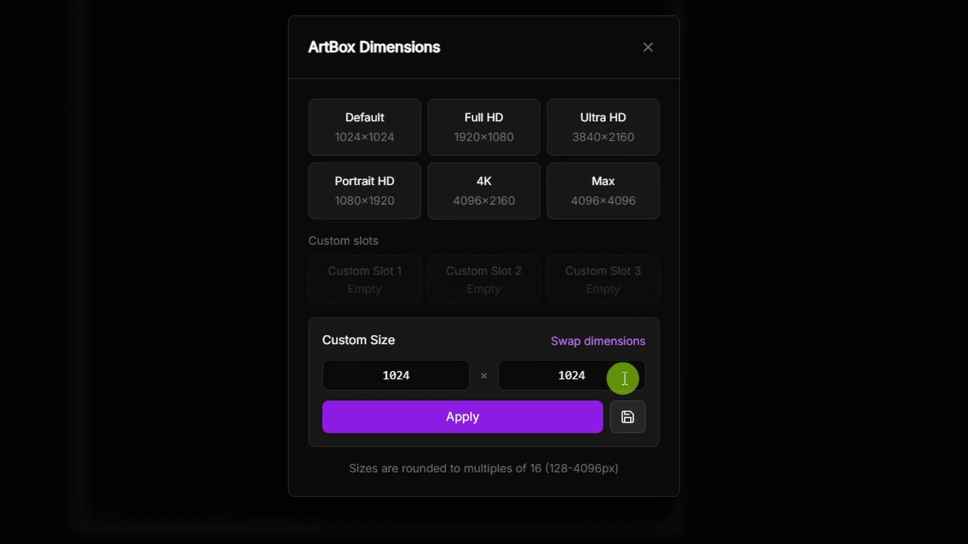
click(647, 49)
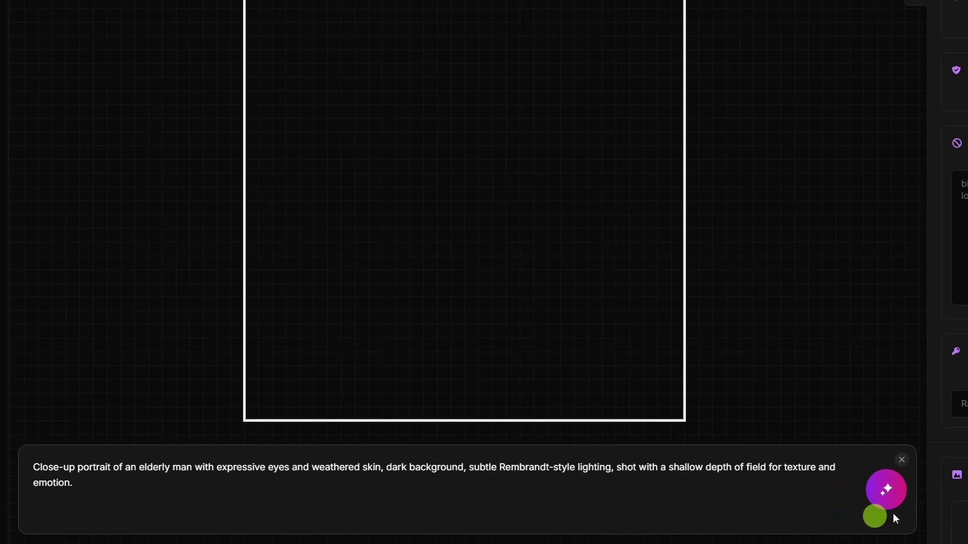
Generate the elderly-man portrait, then clear the prompt box.
click(889, 495)
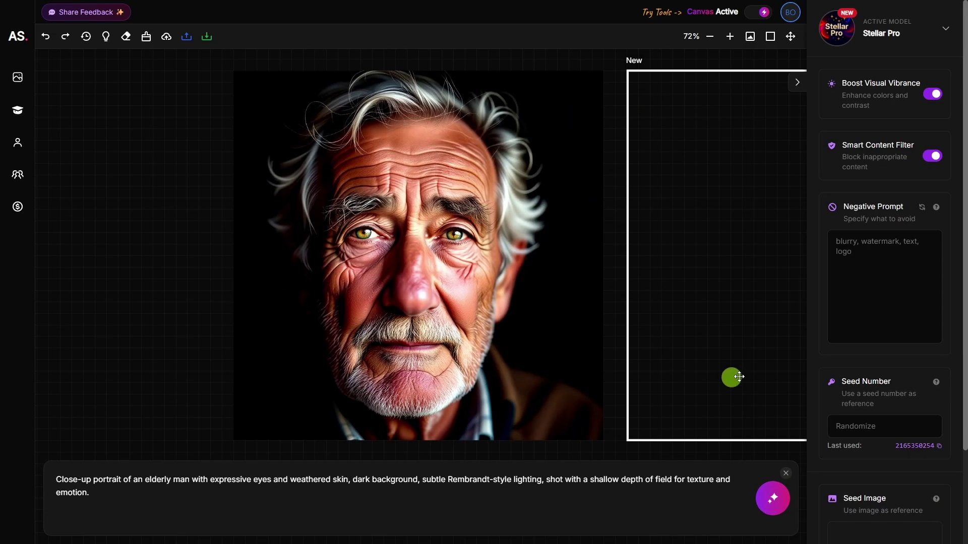
click(213, 495)
key(ctrl+a)
key(BackSpace)
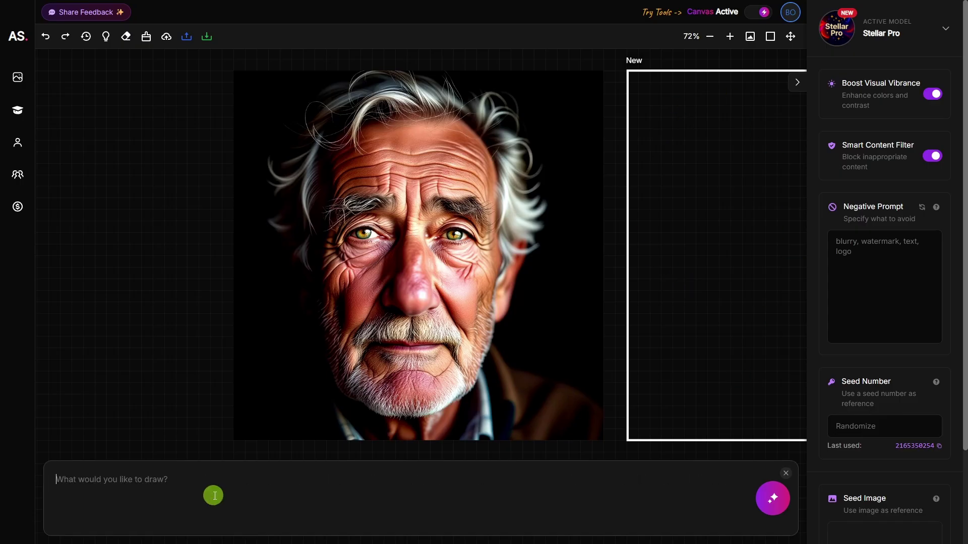
Generate the rainy-night street scene of a woman under an umbrella with Nova Ultra.
text(A cinematic photo of a woman standing under a streetlight at night while it rains, holding a transparent umbrella, reflections on the pavement, glowing bokeh from city lights in the distance, moody and atmospheric.)
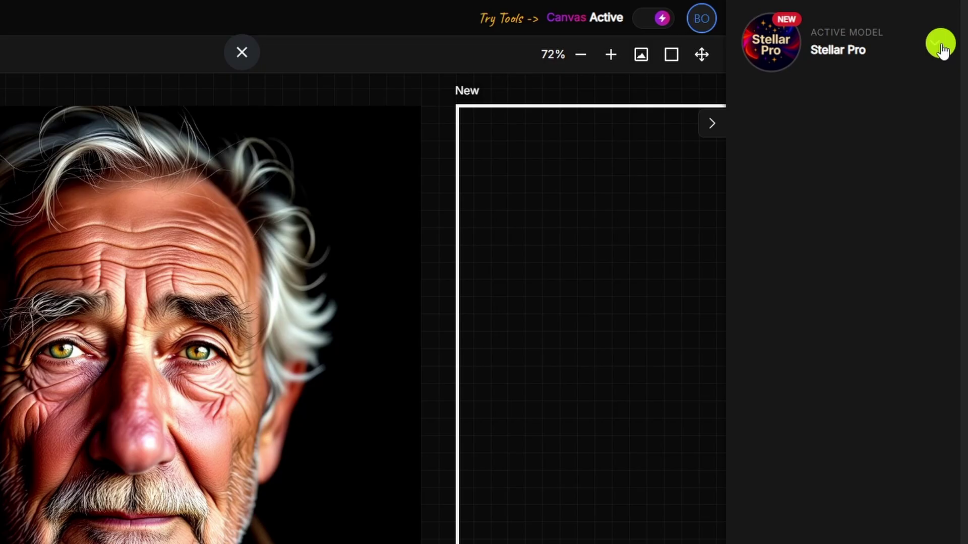
click(950, 30)
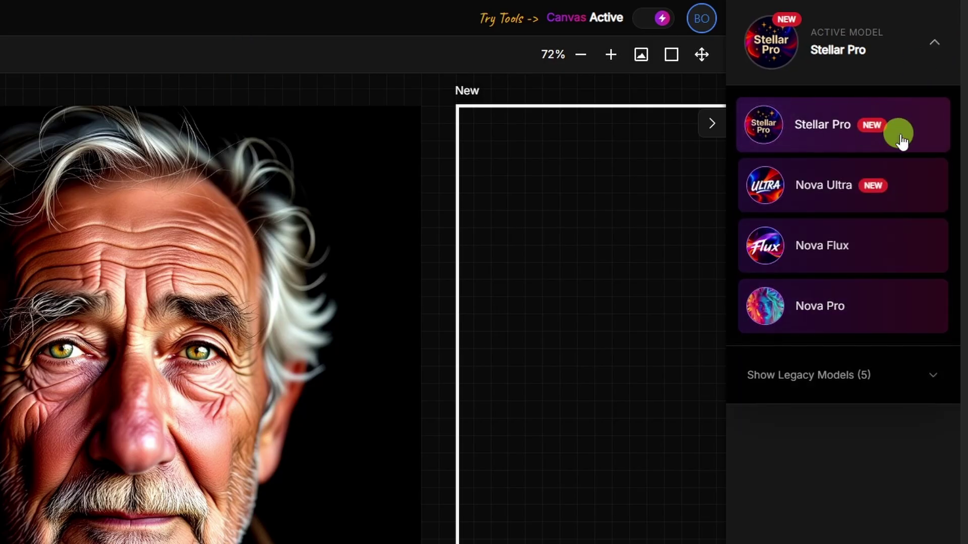
click(910, 193)
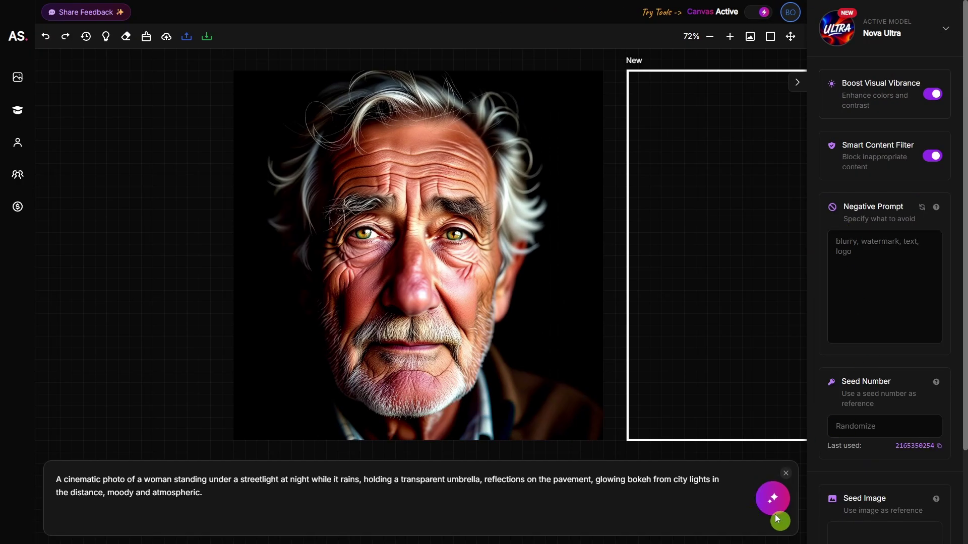
click(775, 507)
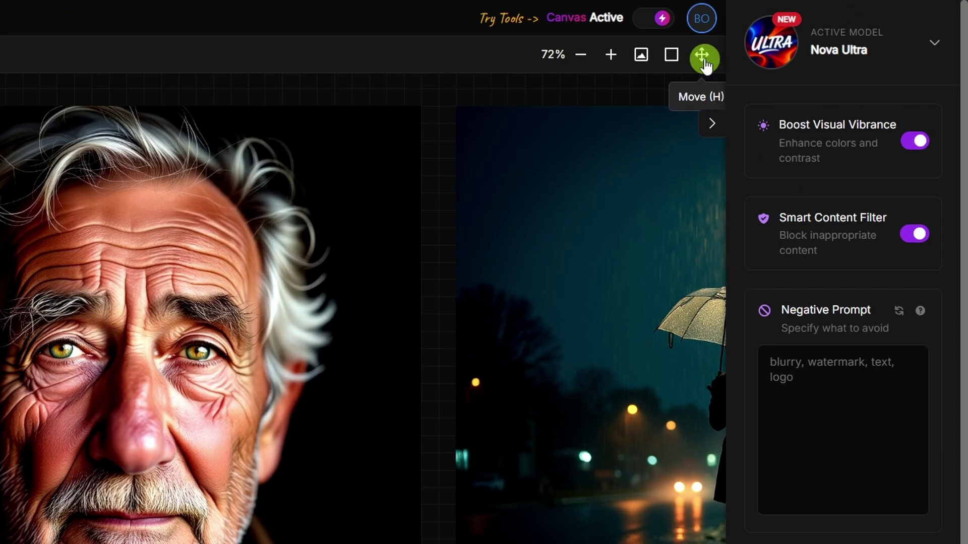
Pan the canvas left with the Move (H) tool to show the rainy-street image.
click(704, 55)
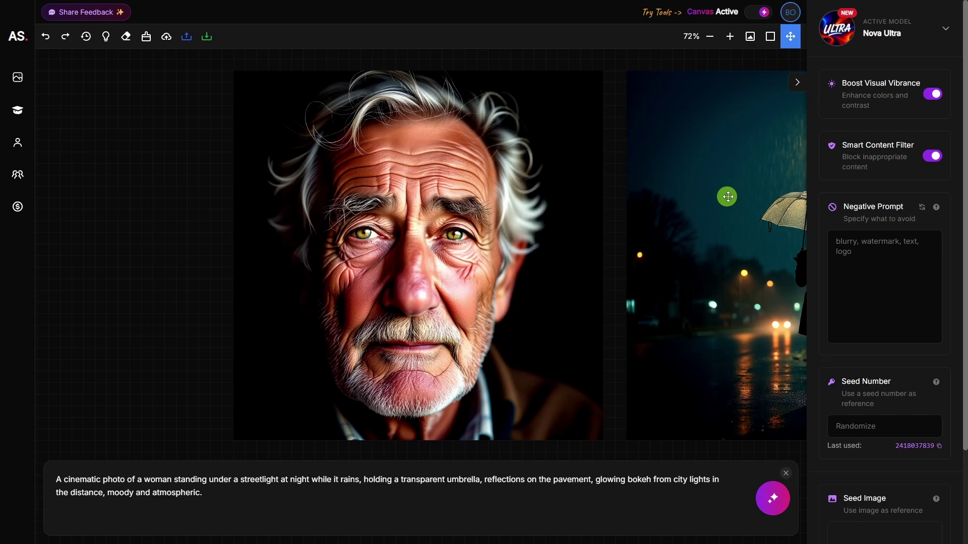
drag(608, 296, 54, 296)
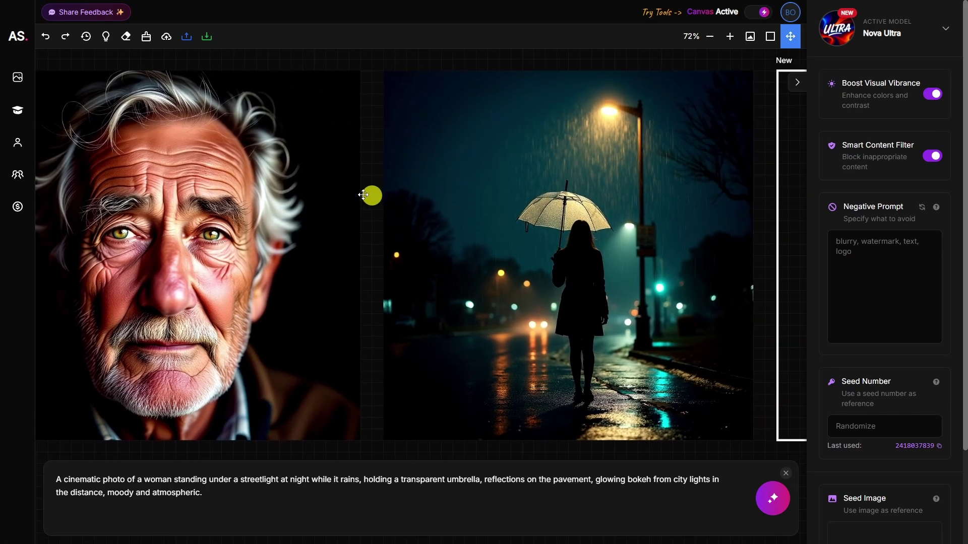
drag(363, 195, 345, 195)
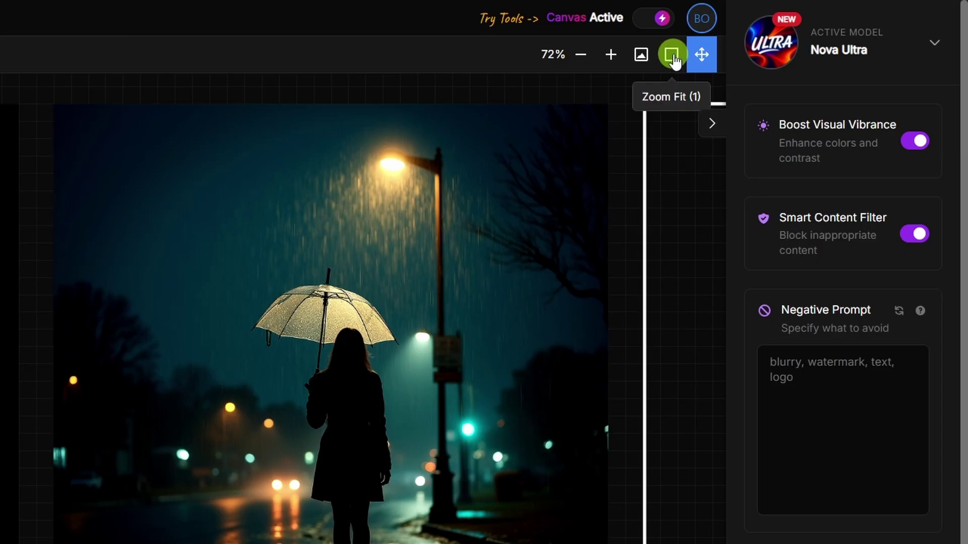
click(674, 58)
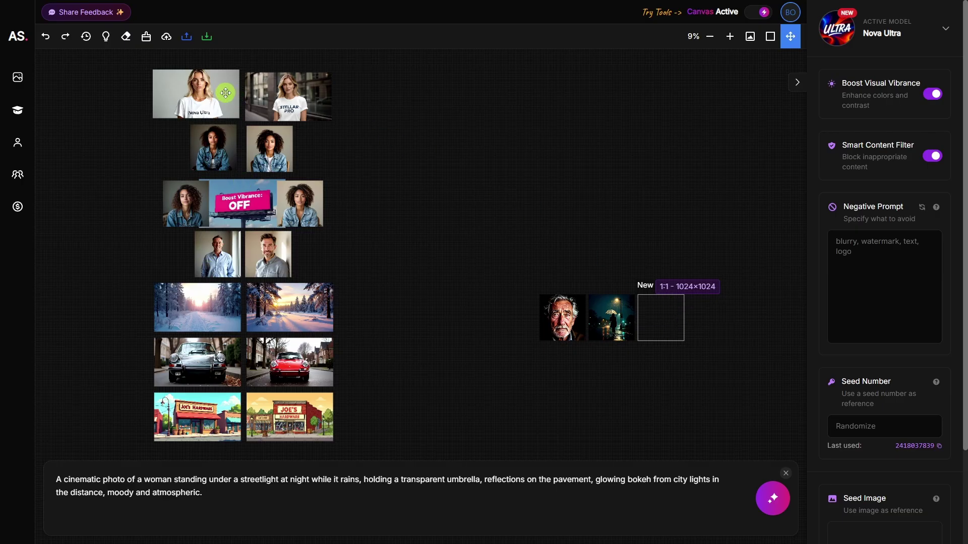
scroll(229, 98, up, 10)
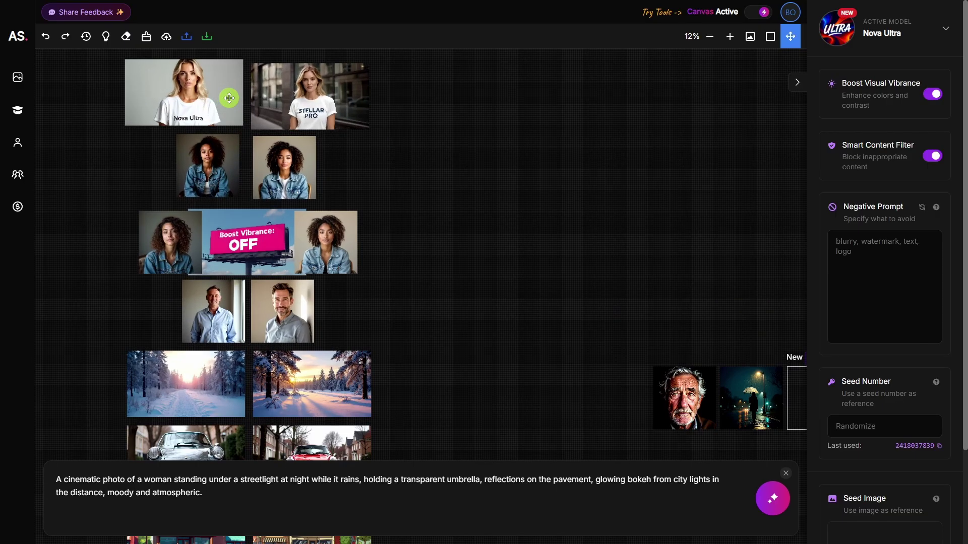
scroll(166, 71, up, 3)
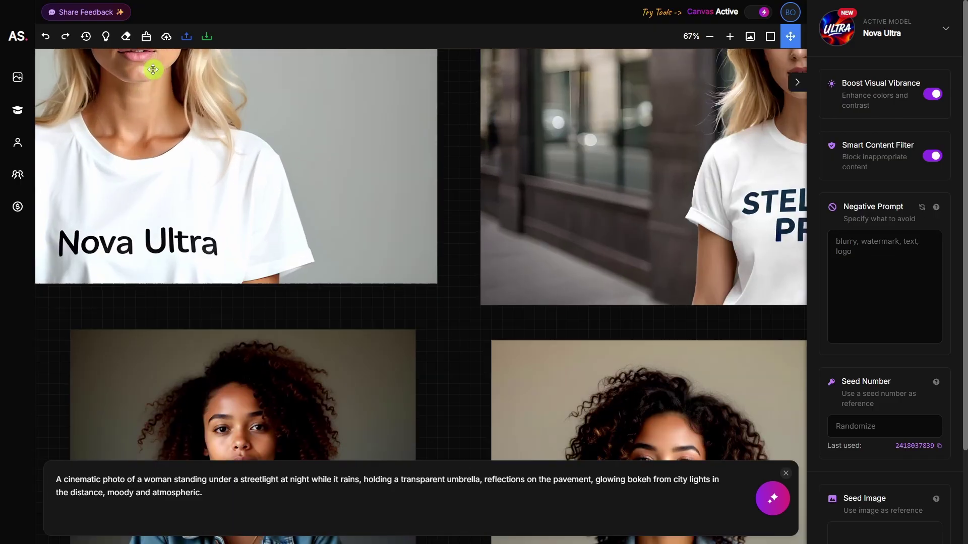
click(789, 36)
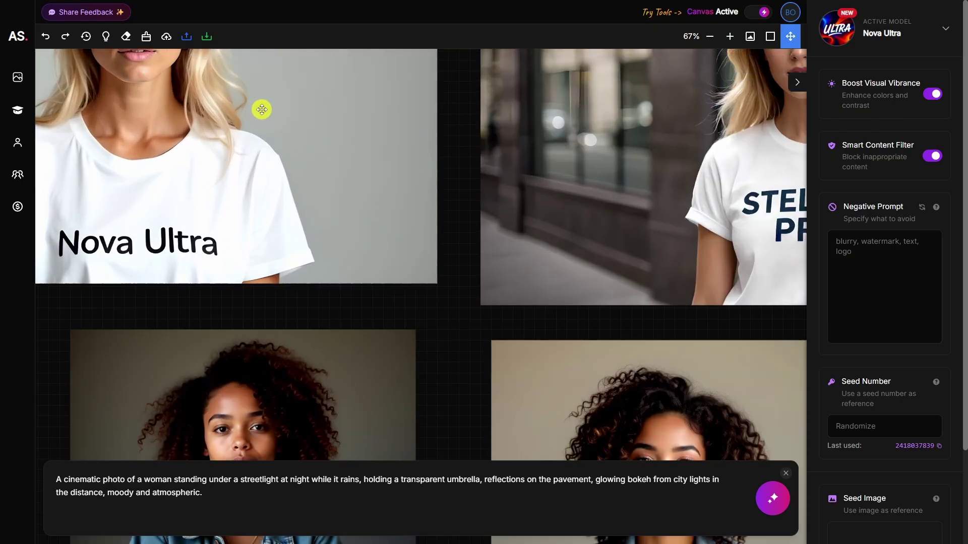
drag(262, 109, 575, 324)
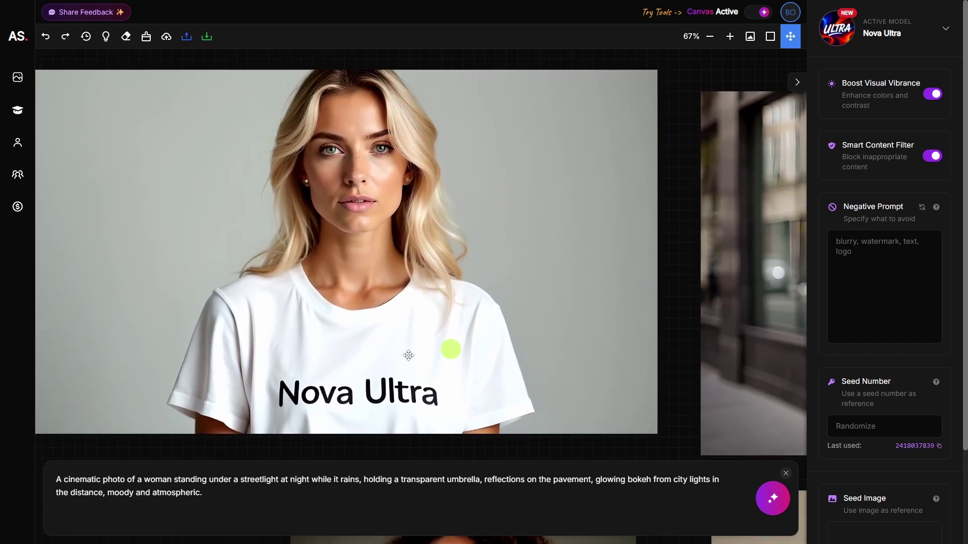
scroll(514, 264, down, 1)
drag(515, 264, 22, 240)
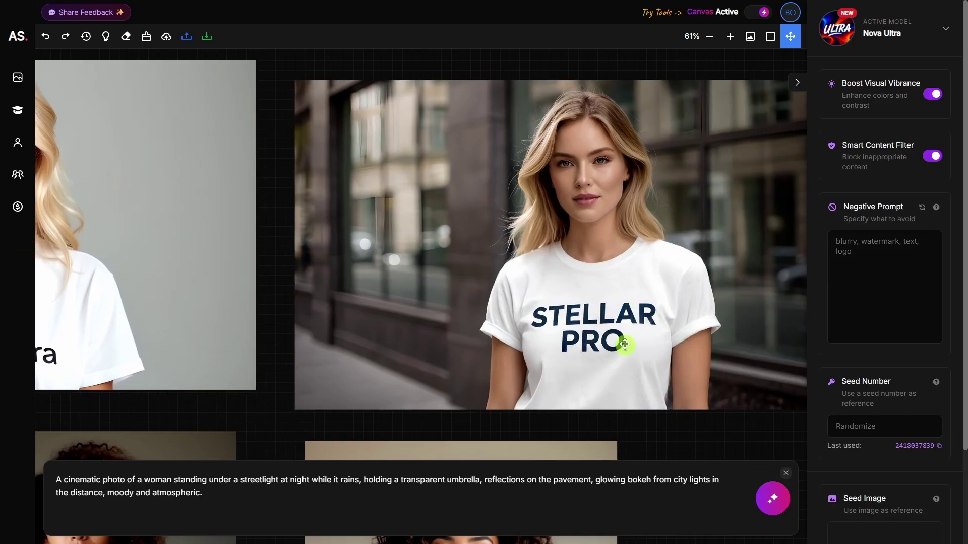
scroll(378, 188, down, 3)
drag(313, 288, 471, 173)
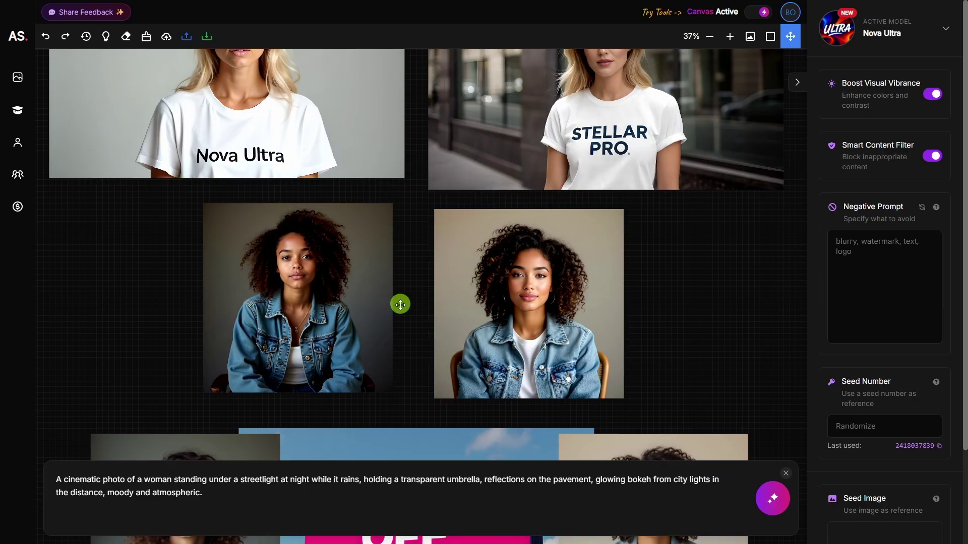
scroll(411, 302, up, 3)
drag(411, 302, 471, 302)
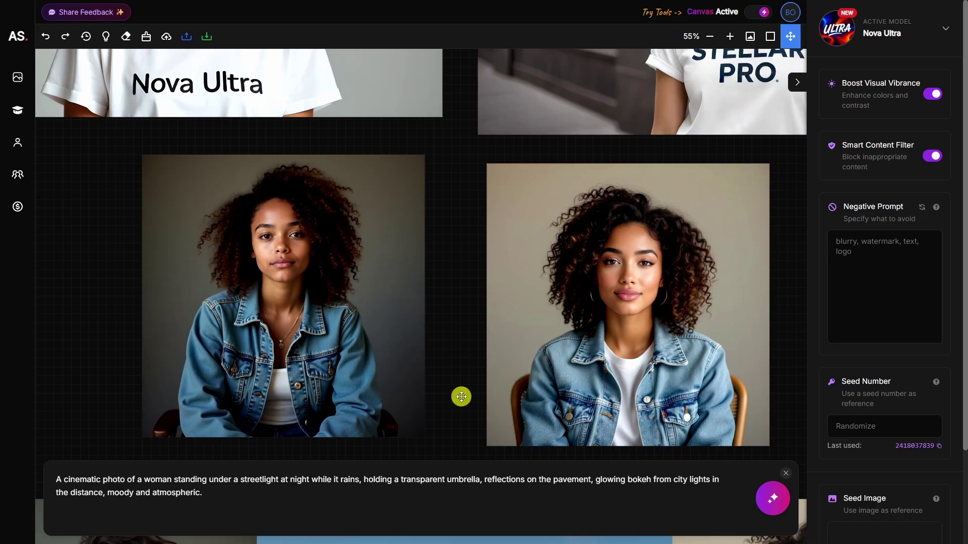
drag(461, 397, 463, 290)
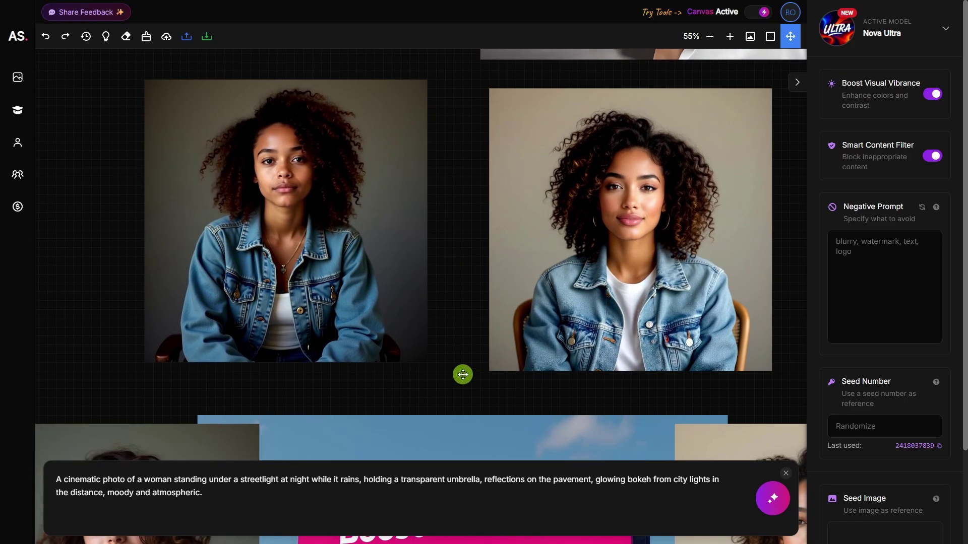
scroll(462, 375, down, 4)
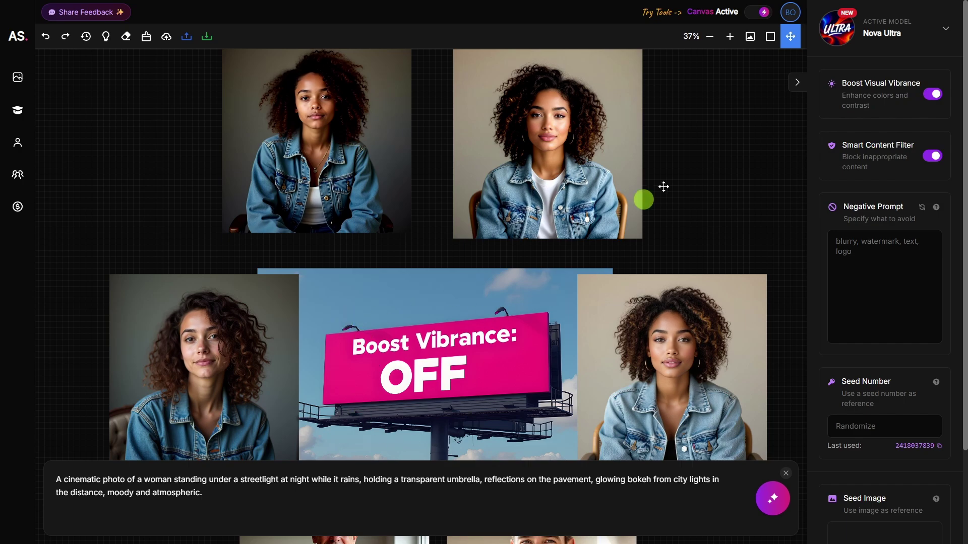
scroll(493, 392, down, 10)
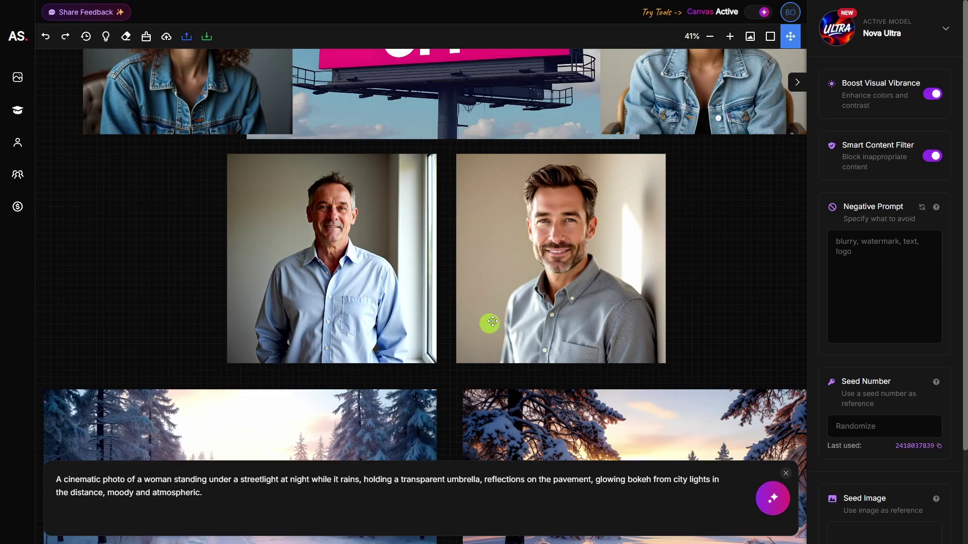
scroll(596, 294, up, 1)
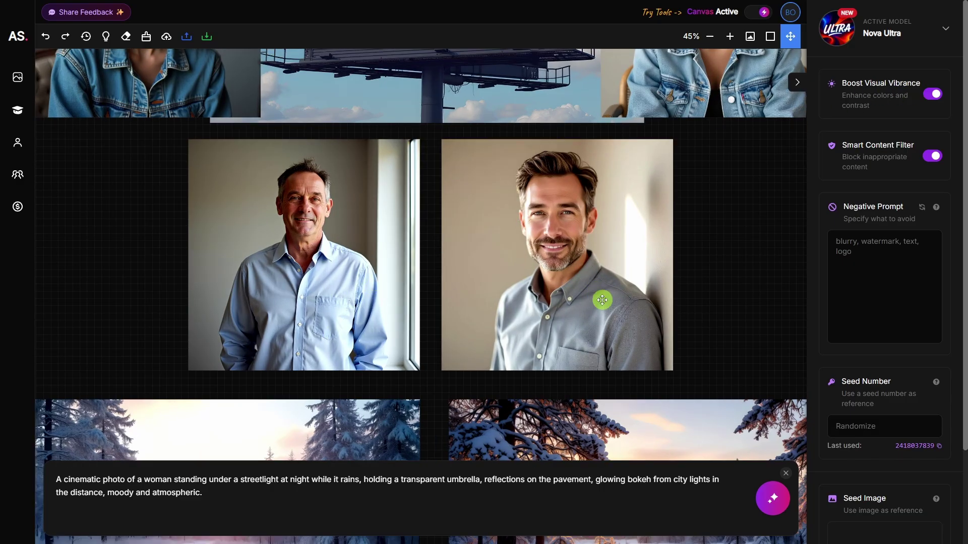
scroll(629, 396, down, 5)
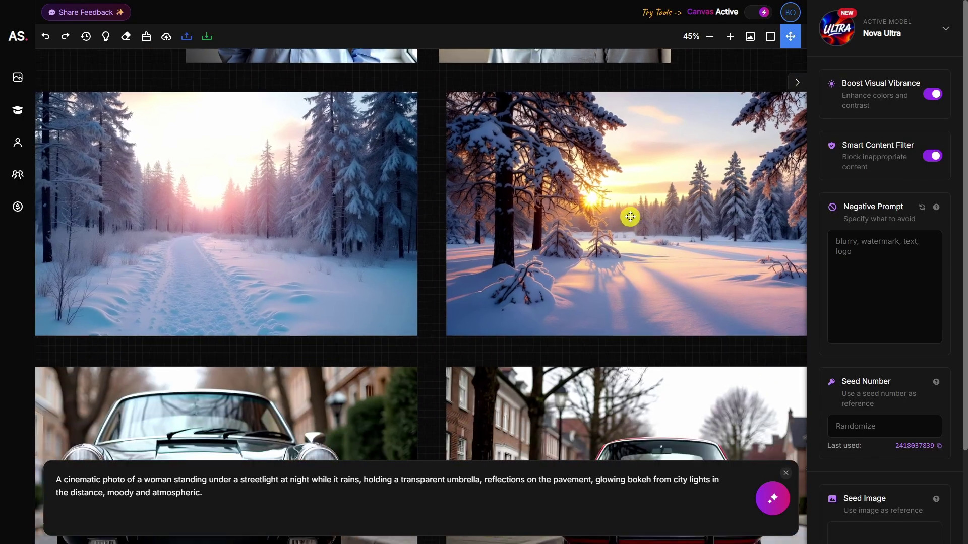
scroll(636, 297, up, 1)
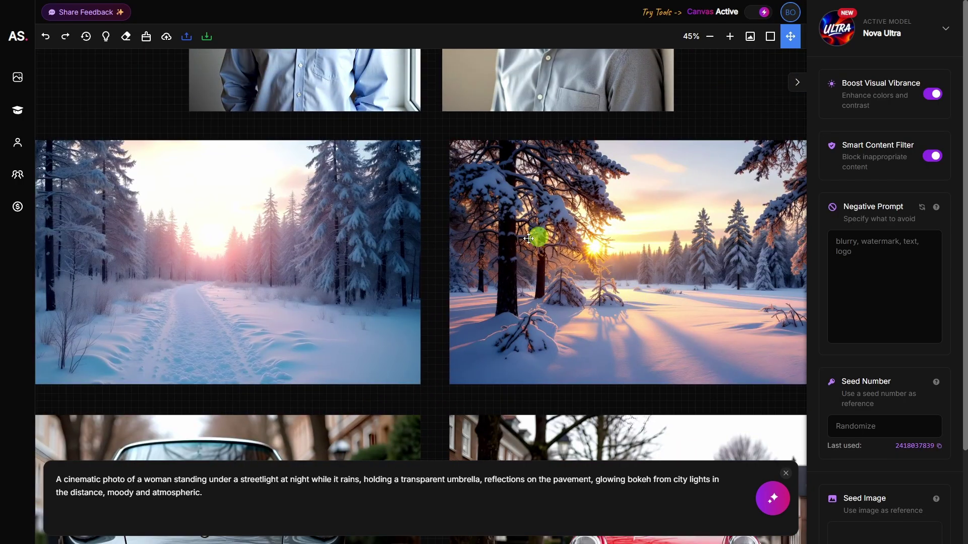
scroll(553, 339, down, 4)
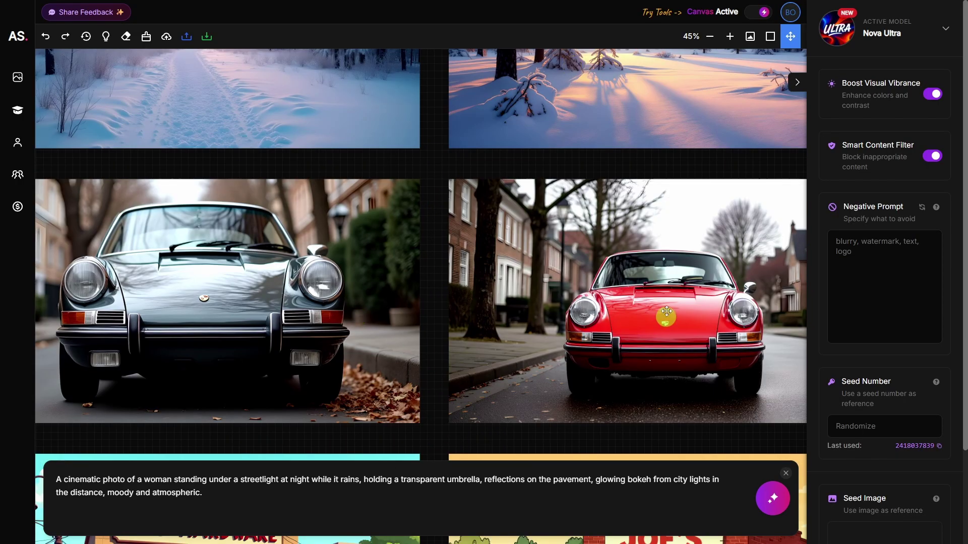
scroll(561, 400, down, 5)
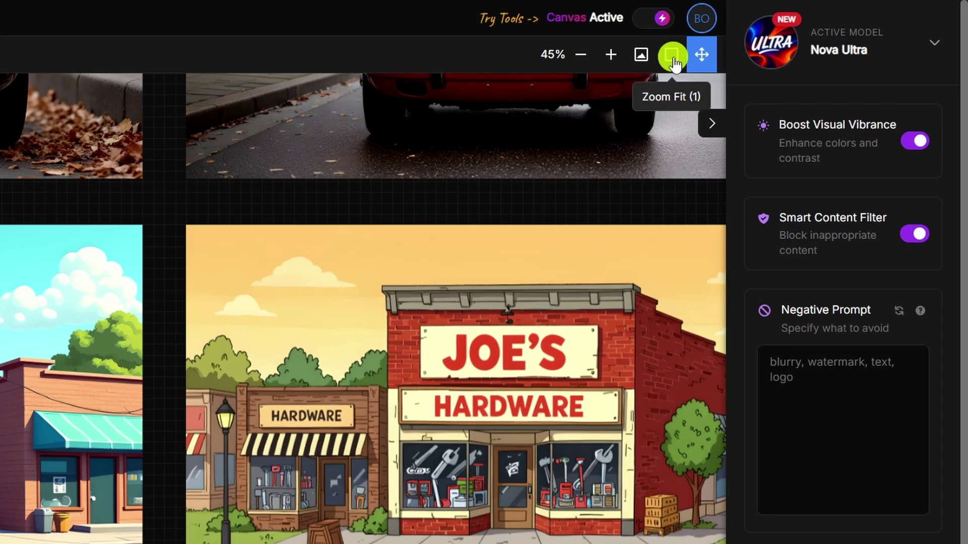
click(674, 61)
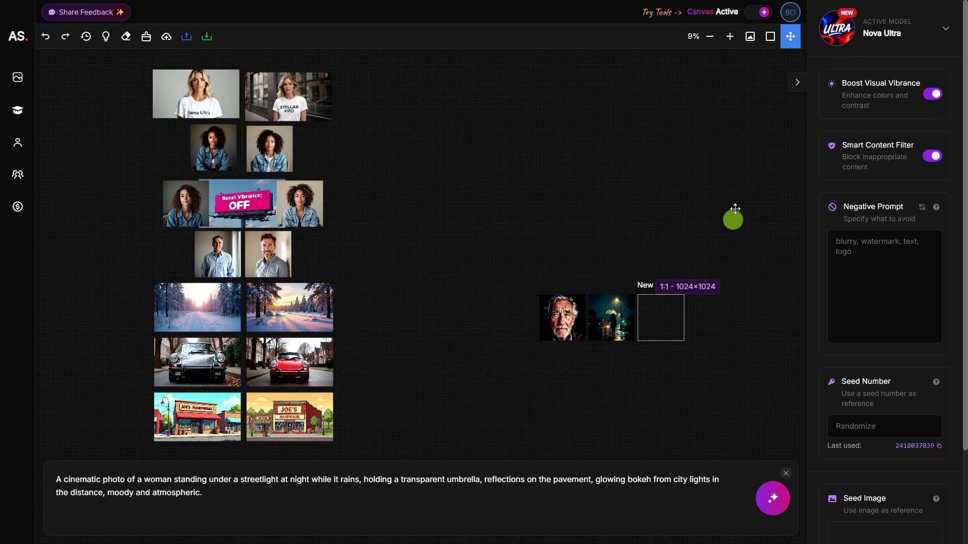
click(750, 38)
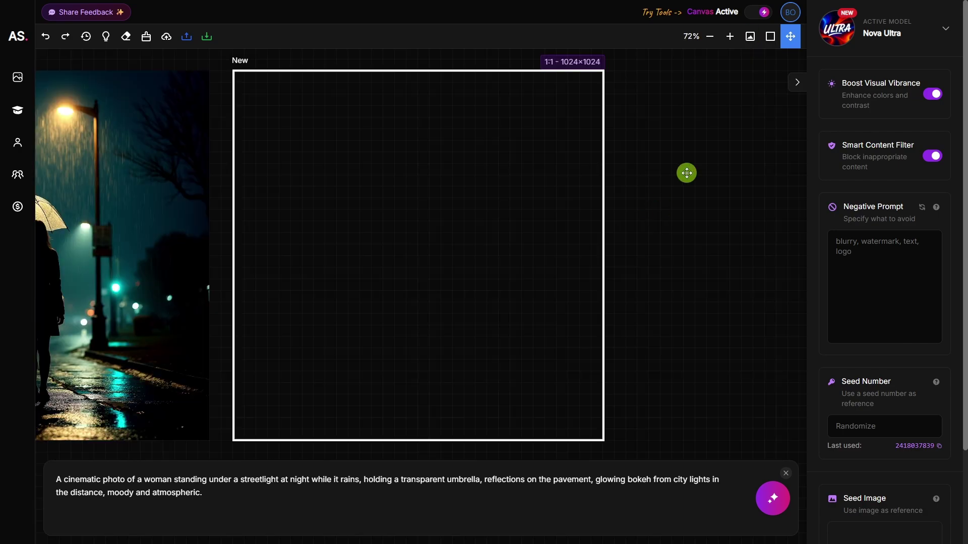
scroll(684, 175, down, 5)
scroll(685, 175, down, 2)
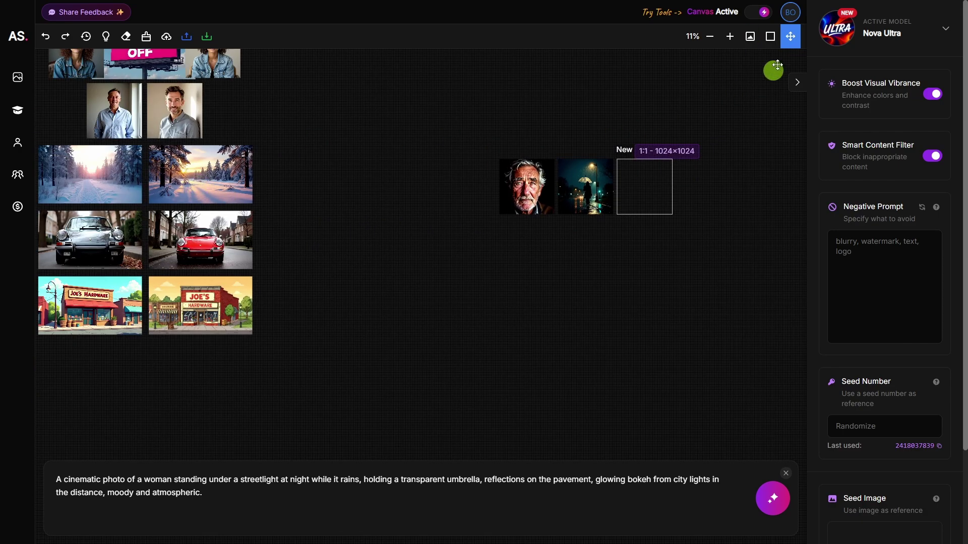
click(793, 46)
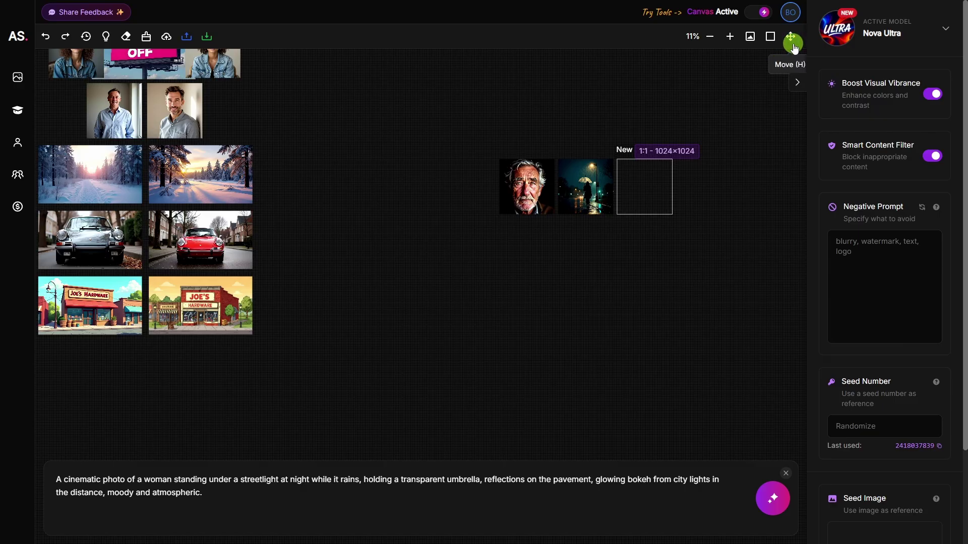
click(214, 172)
scroll(214, 172, up, 3)
scroll(265, 161, up, 3)
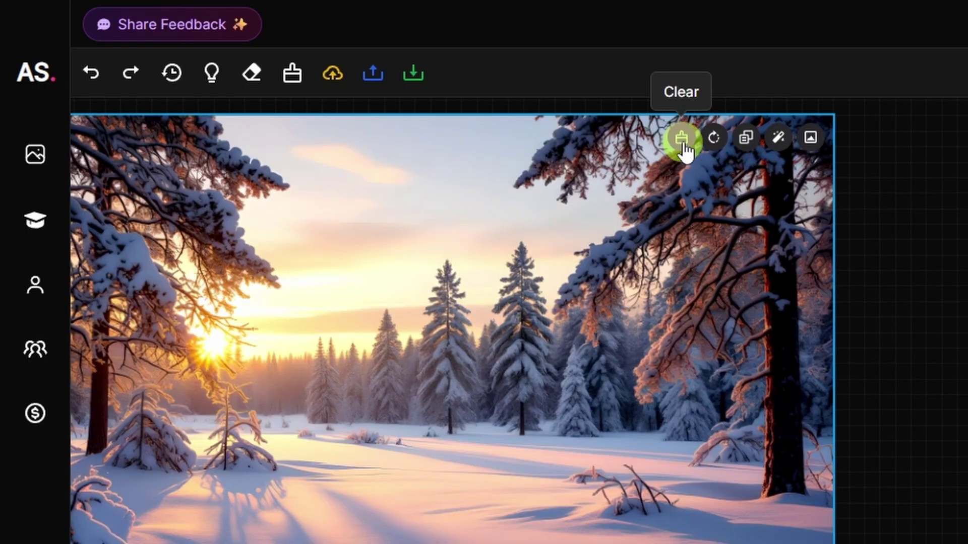
click(779, 146)
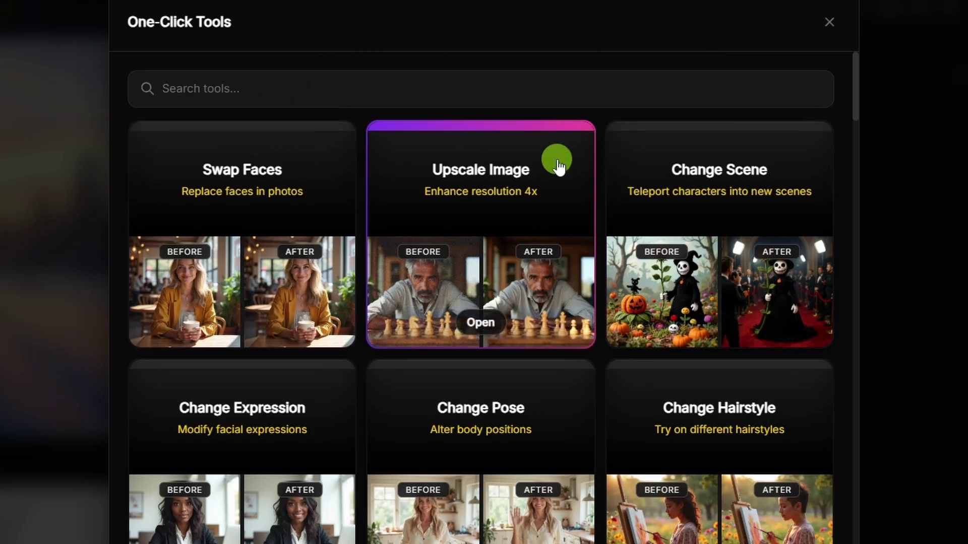
click(568, 179)
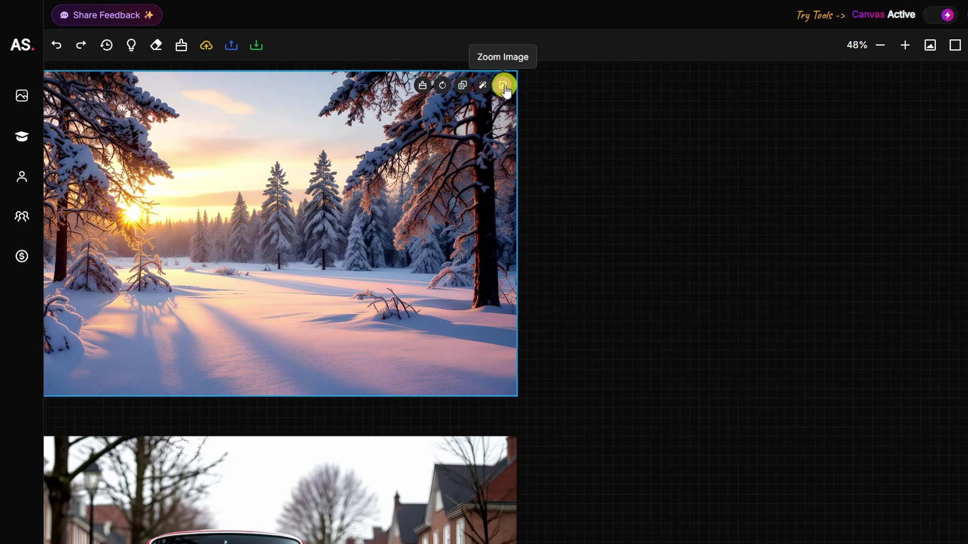
Zoom onto the snowy sunset photo, clone it, and bring the copy into view.
click(504, 85)
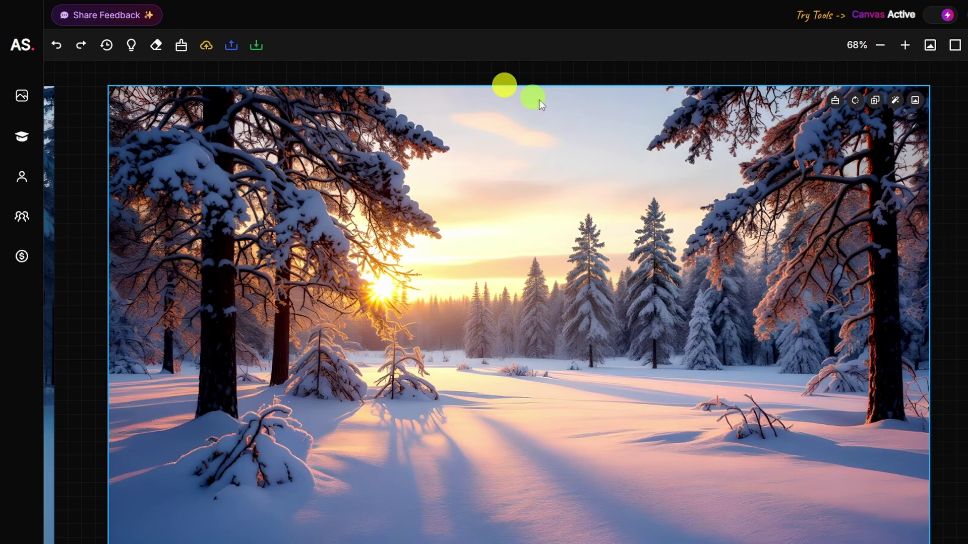
click(876, 104)
click(967, 46)
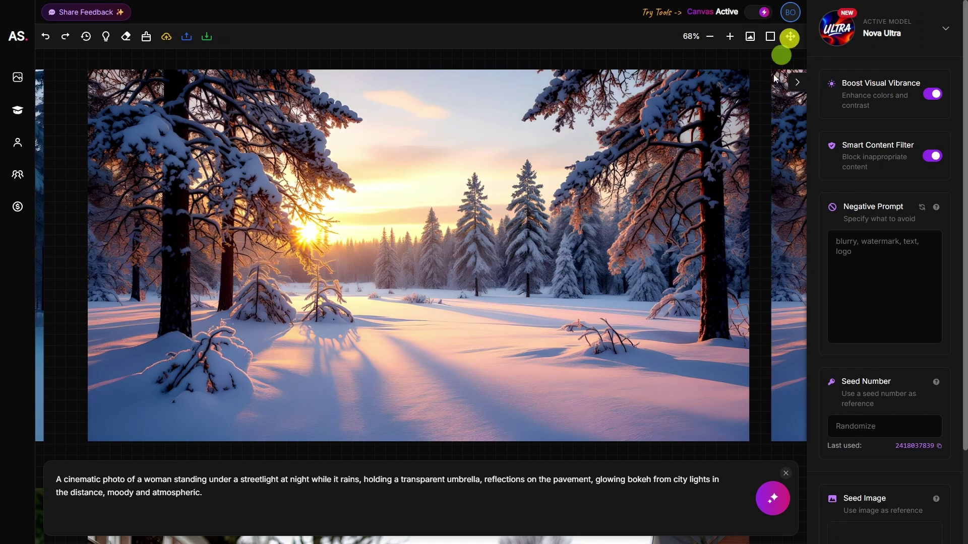
drag(671, 185, 11, 176)
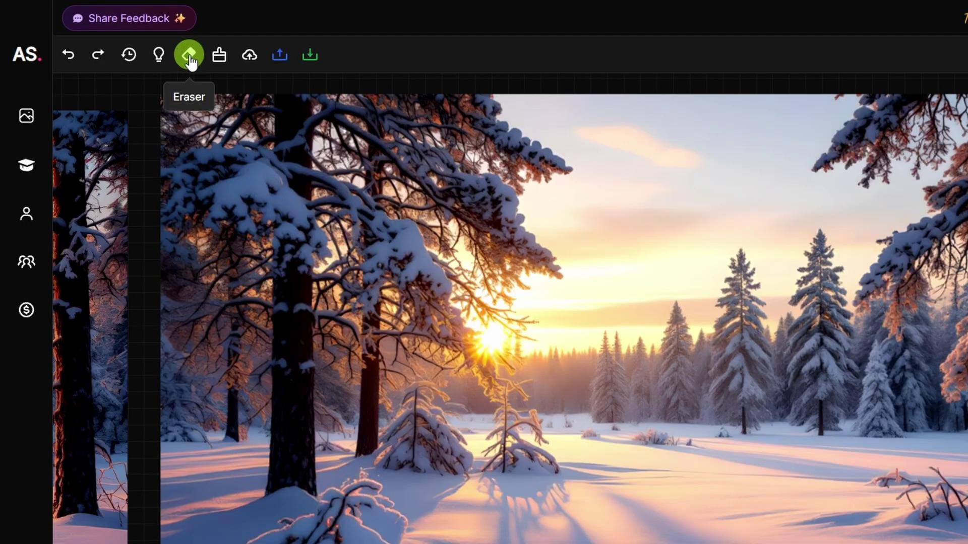
Erase a patch of snow in the copy with the Eraser, then zoom to fit.
click(189, 56)
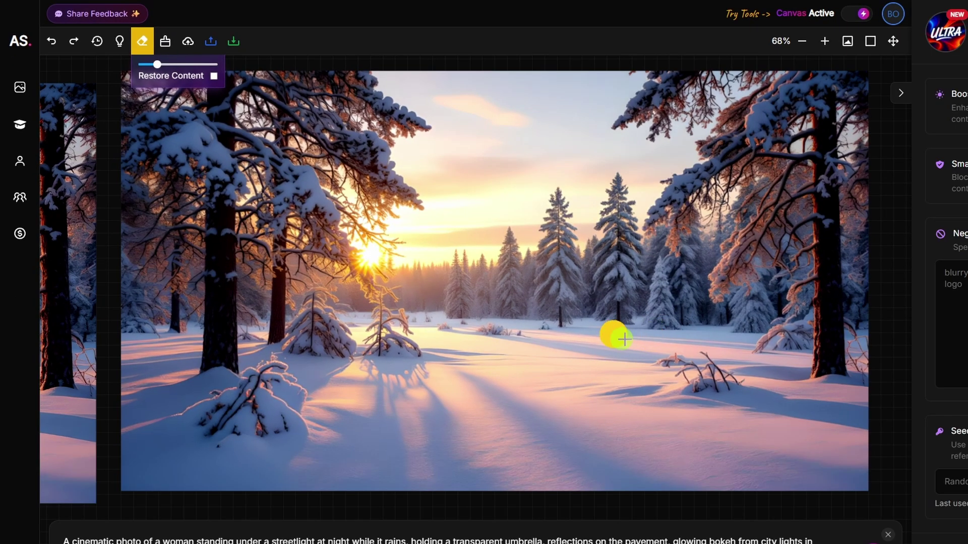
drag(817, 446, 853, 447)
mouse_move(640, 335)
mouse_down()
mouse_move(648, 324)
mouse_move(616, 328)
mouse_move(663, 337)
mouse_move(630, 317)
mouse_up()
scroll(778, 306, down, 5)
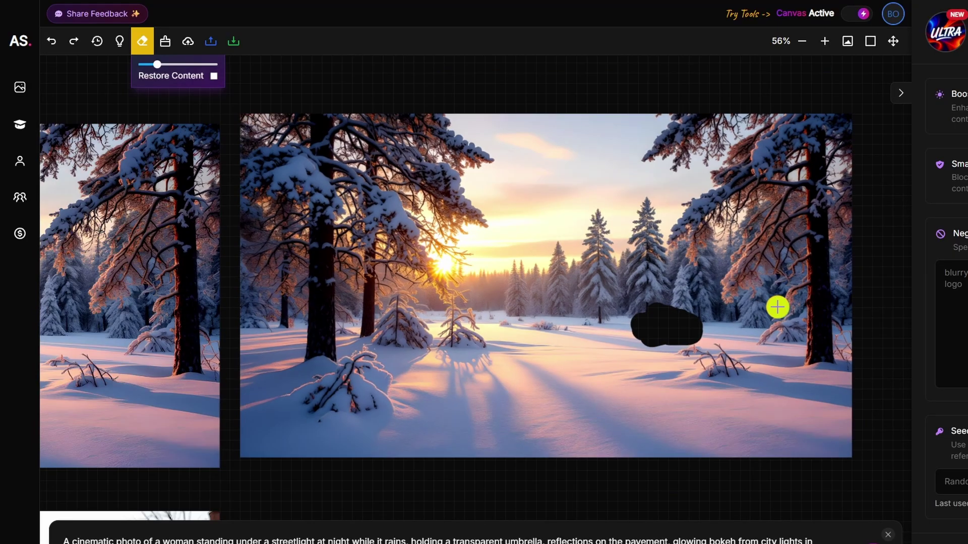
scroll(778, 306, down, 5)
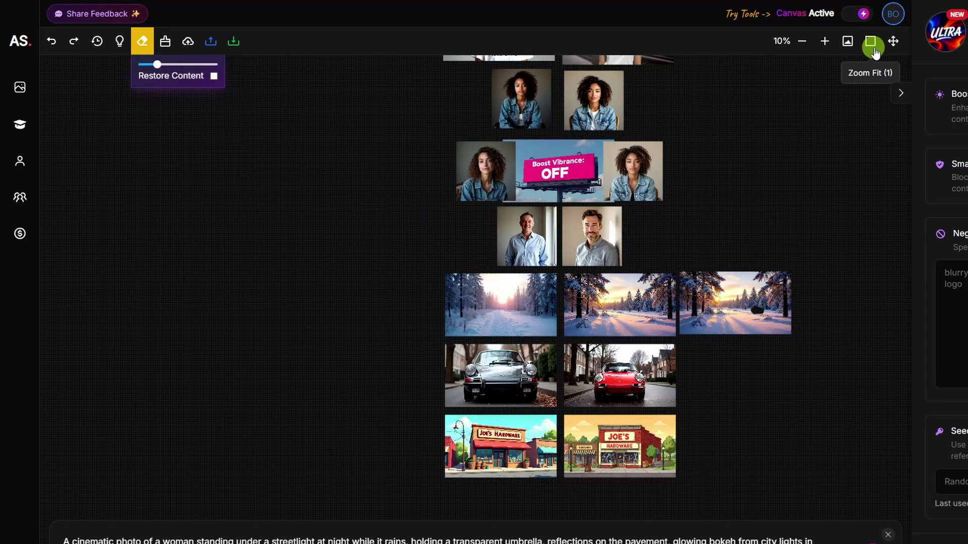
click(871, 41)
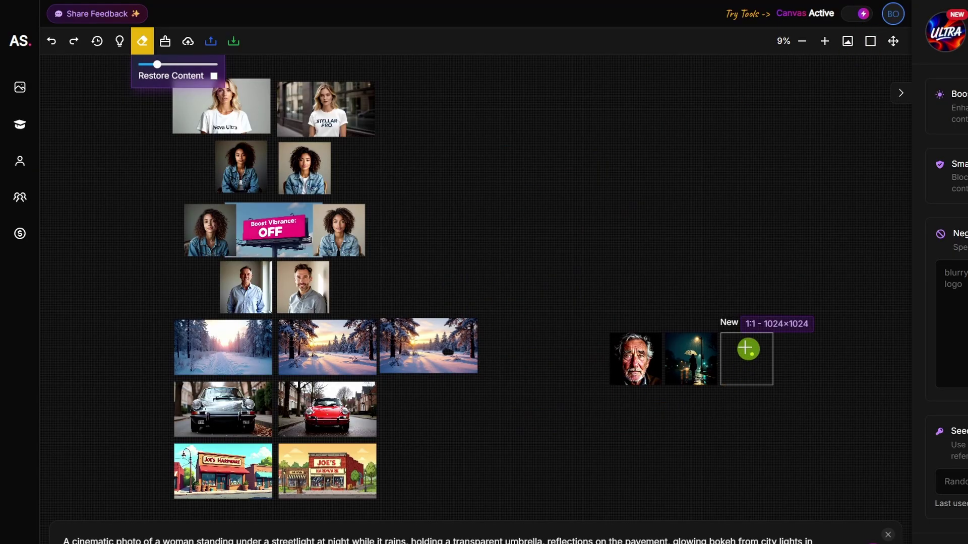
Place the New frame over the erased patch and generate 'Deer standing in the snow' into it.
click(144, 47)
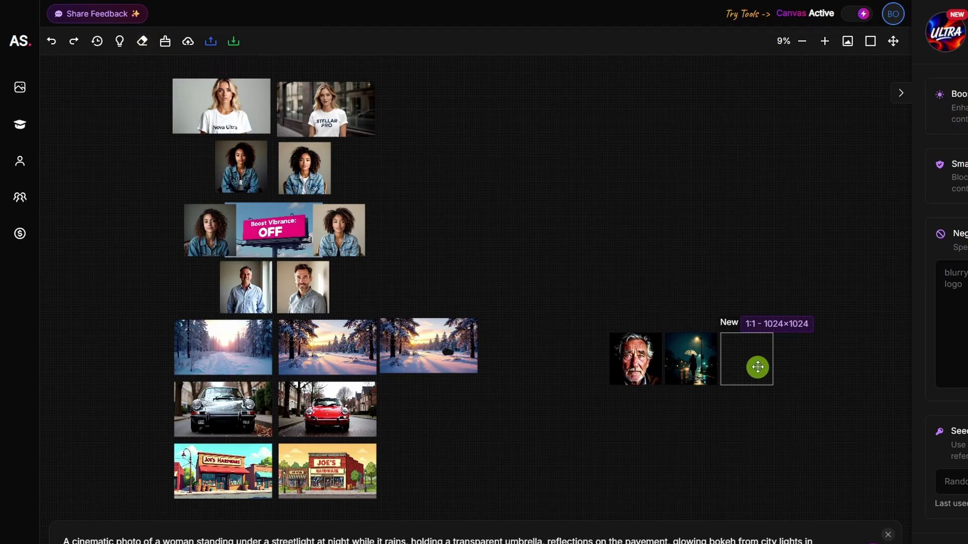
drag(758, 367, 458, 356)
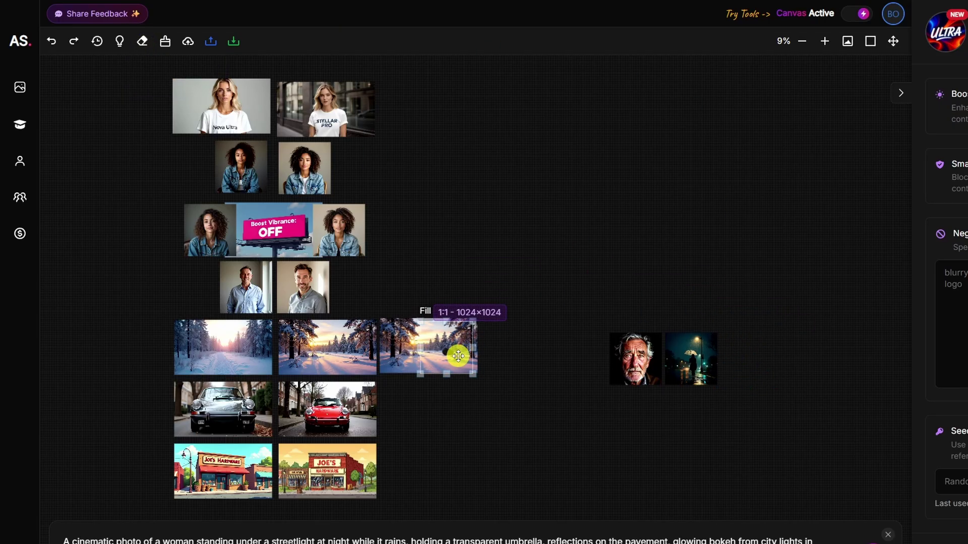
click(848, 47)
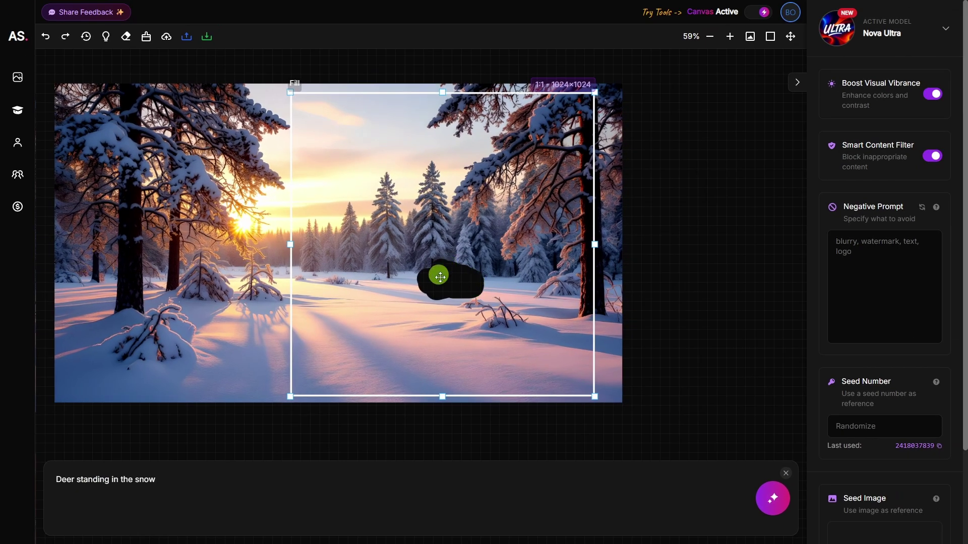
click(772, 505)
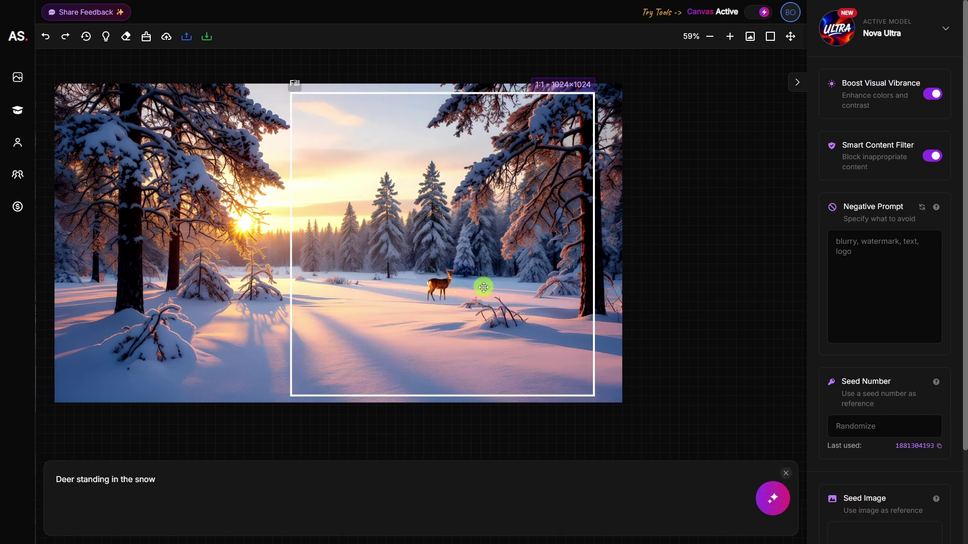
scroll(483, 287, up, 5)
Position the frame past the forest image's right edge and generate the extension fill.
scroll(484, 287, down, 5)
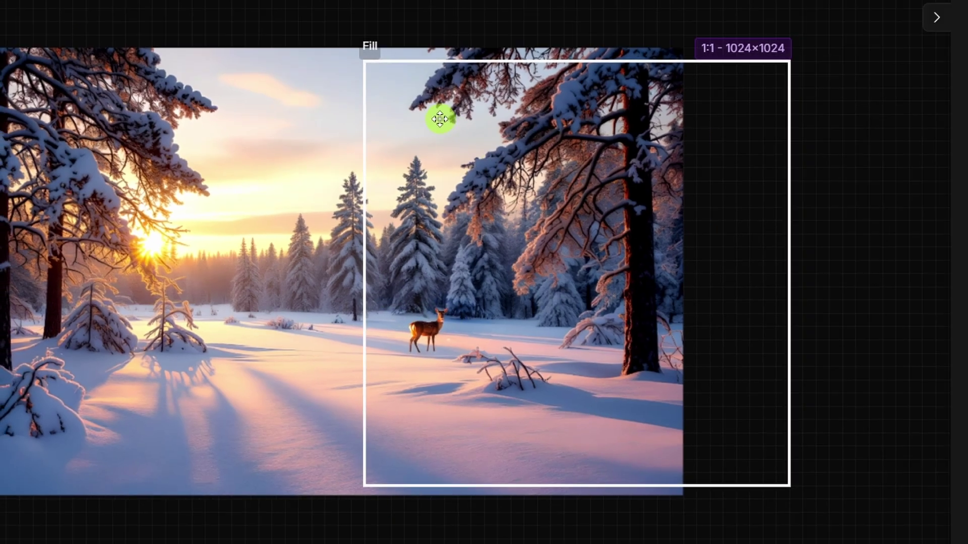
drag(440, 119, 533, 122)
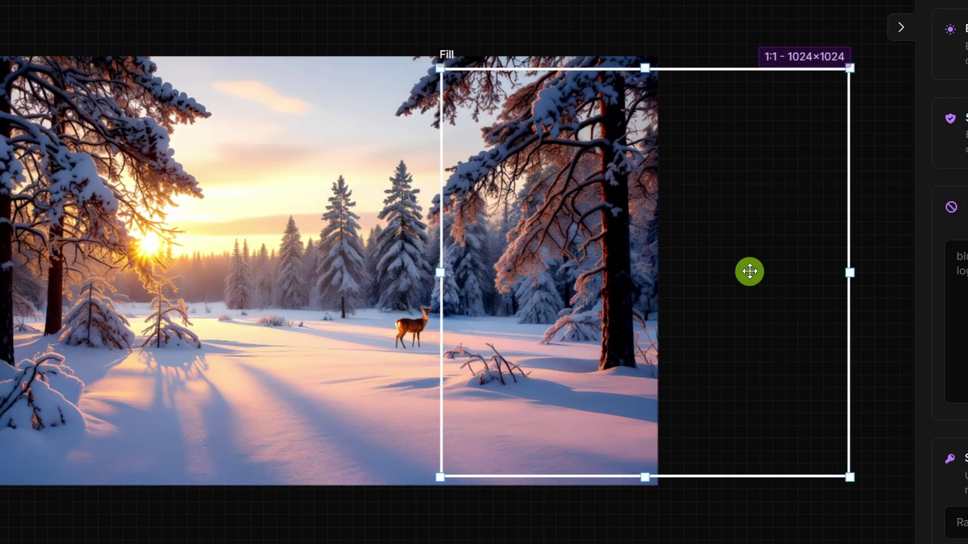
drag(513, 169, 560, 166)
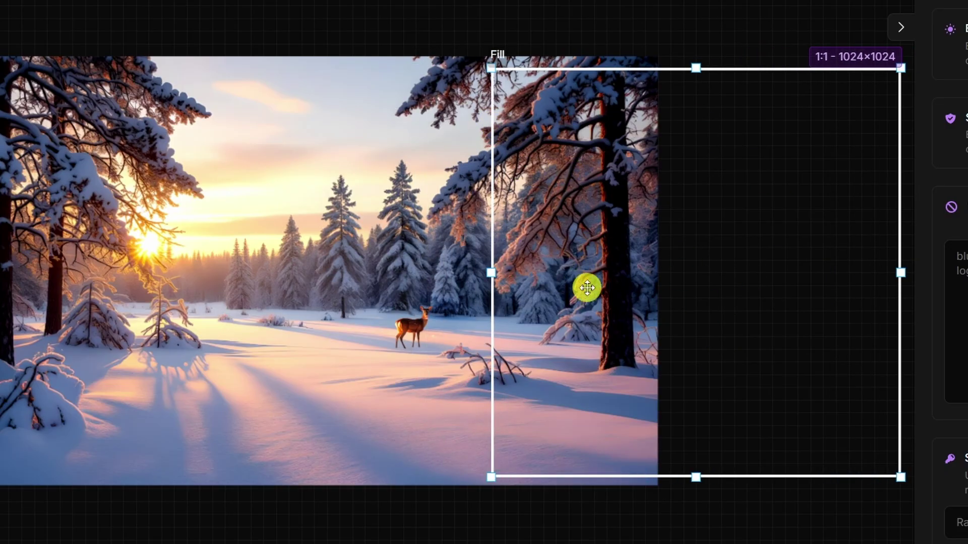
drag(585, 285, 534, 284)
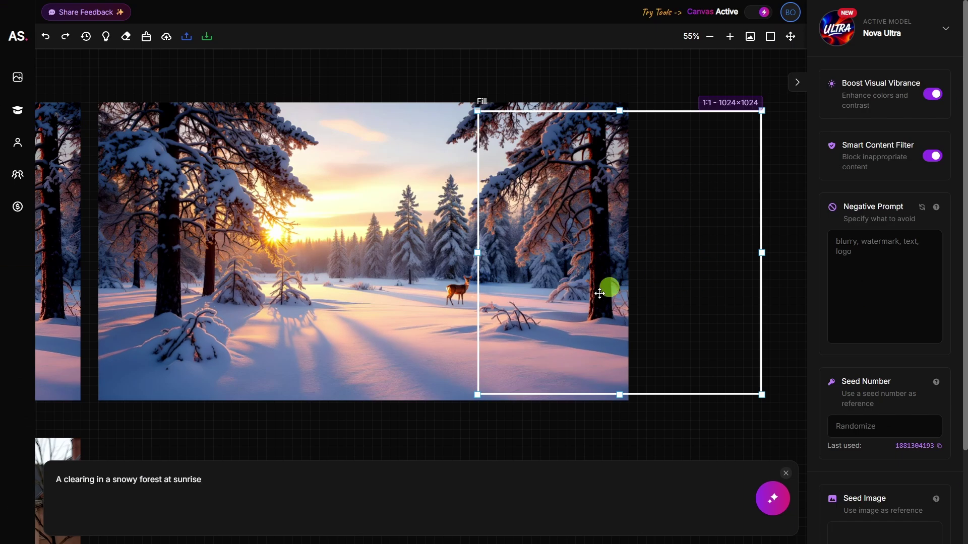
click(773, 499)
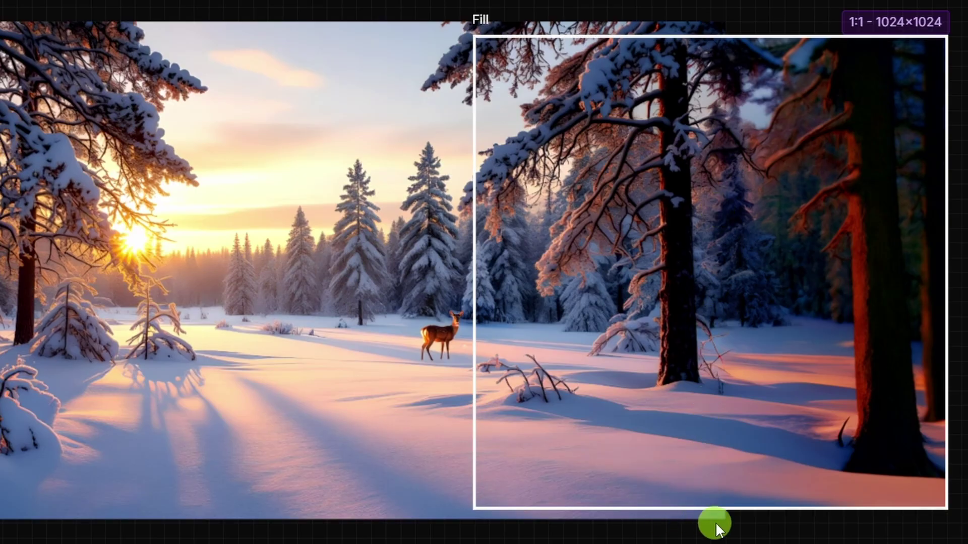
Nudge the 1024×1024 Fill frame up to align with the image's top edge.
click(392, 134)
click(555, 207)
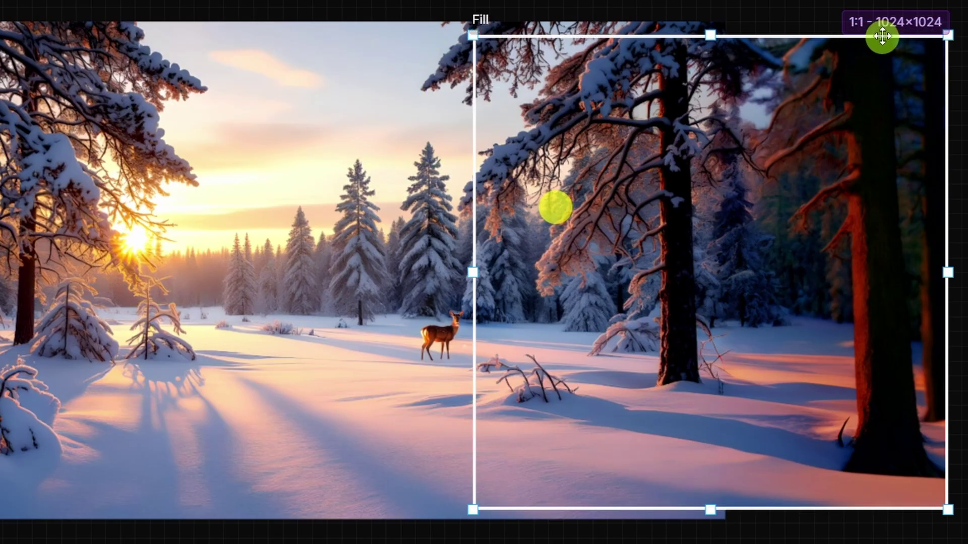
mouse_move(564, 229)
mouse_down()
mouse_move(566, 201)
mouse_move(566, 237)
mouse_up()
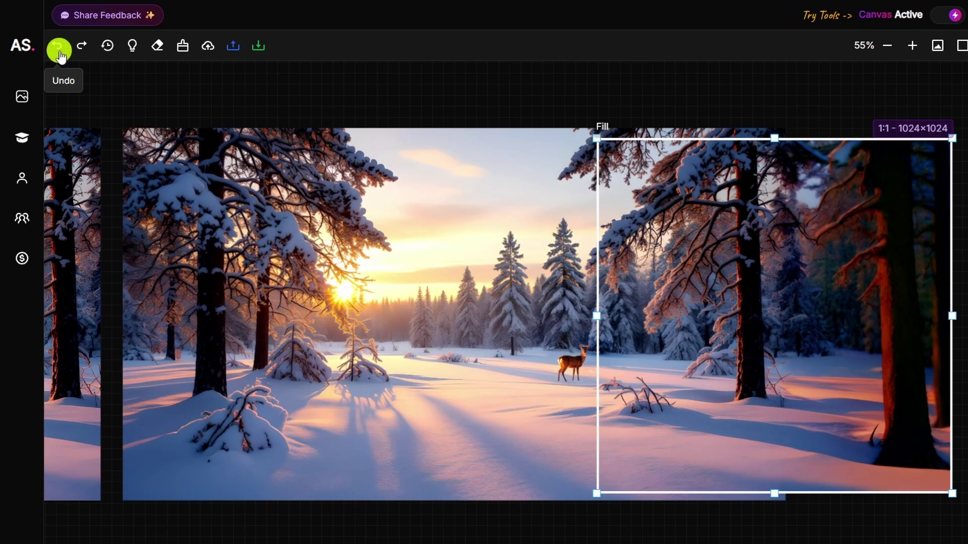
click(59, 50)
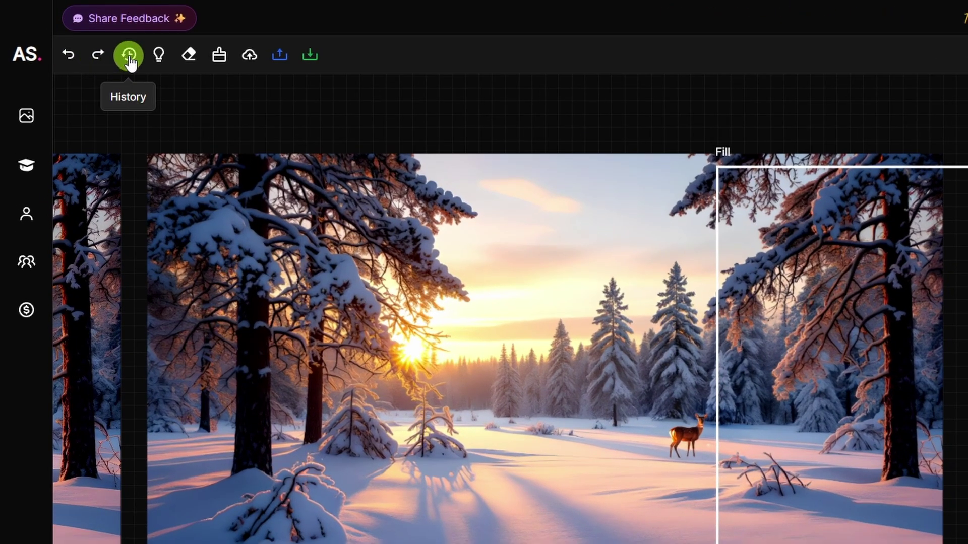
click(129, 60)
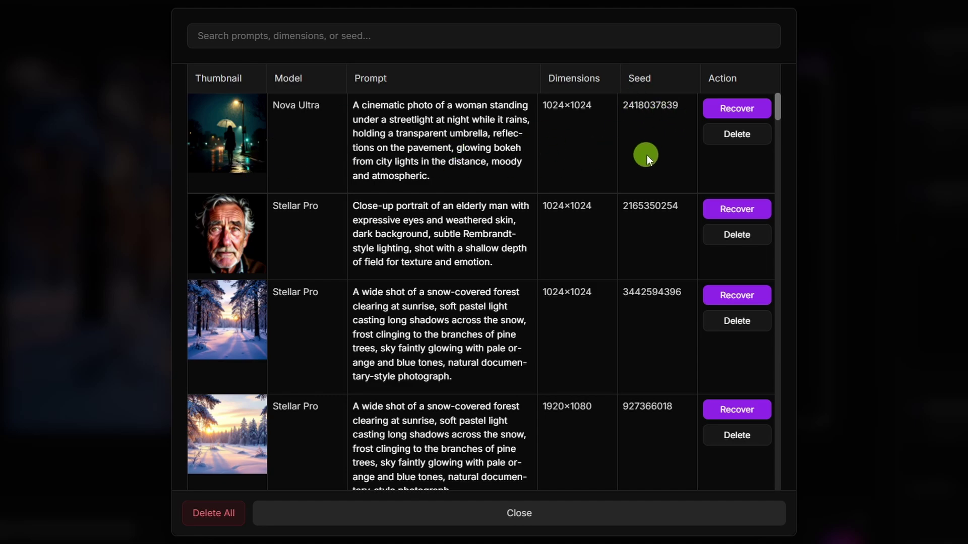
click(752, 110)
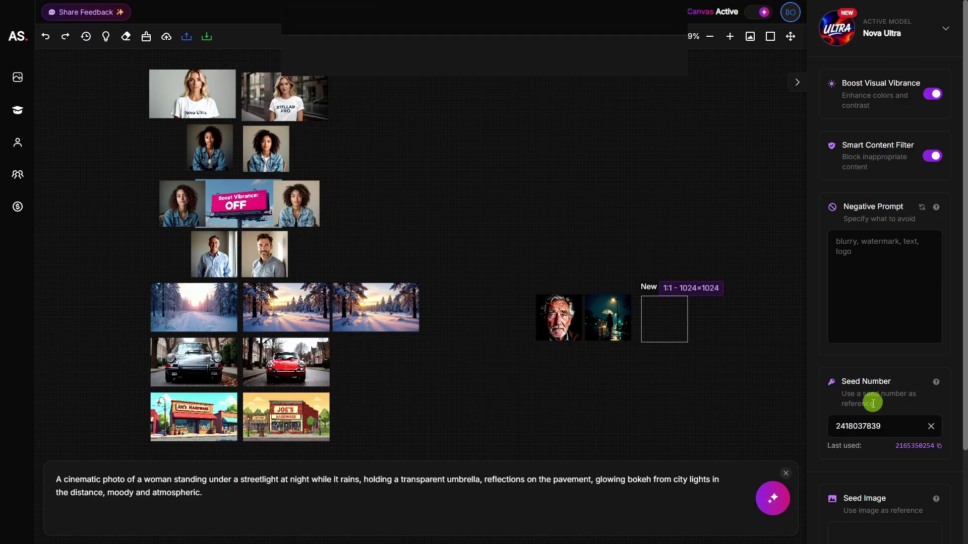
click(770, 507)
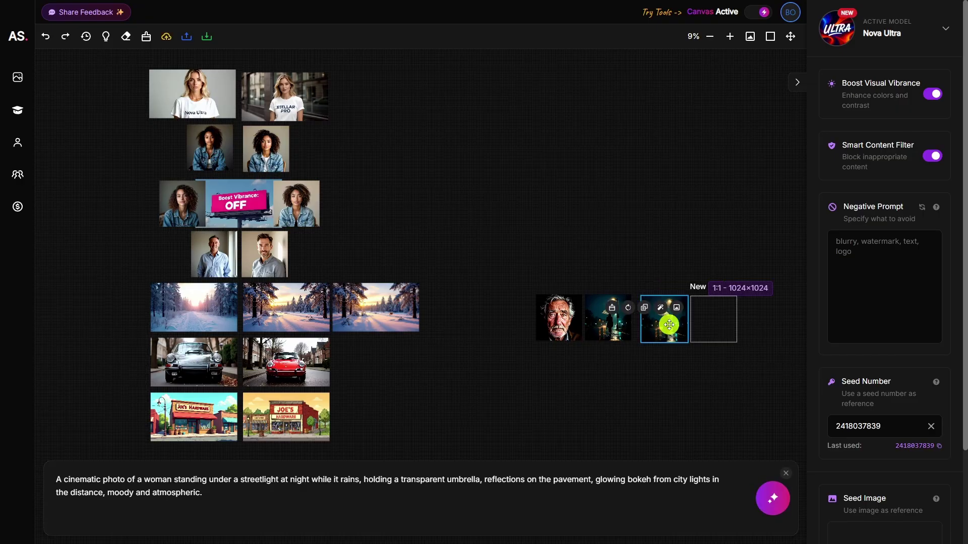
scroll(667, 324, up, 6)
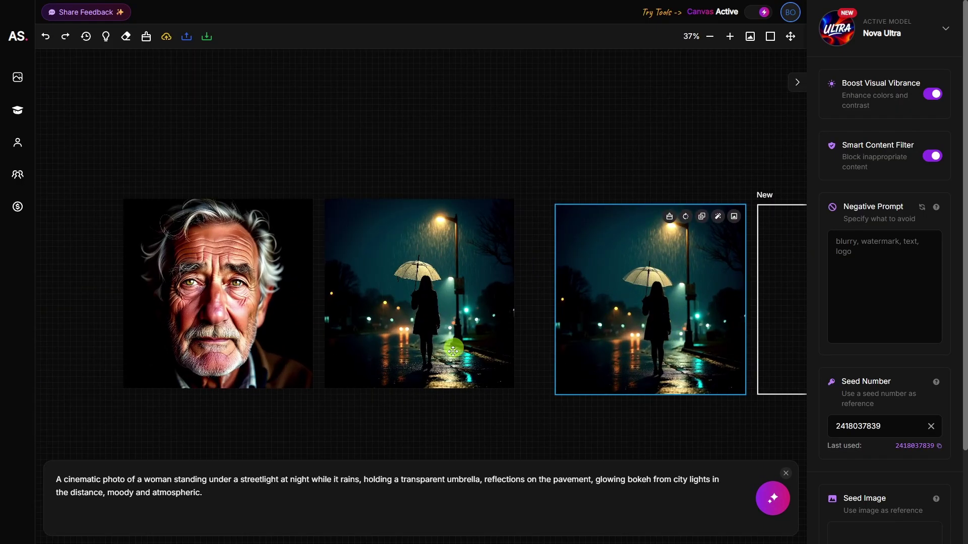
scroll(443, 229, down, 3)
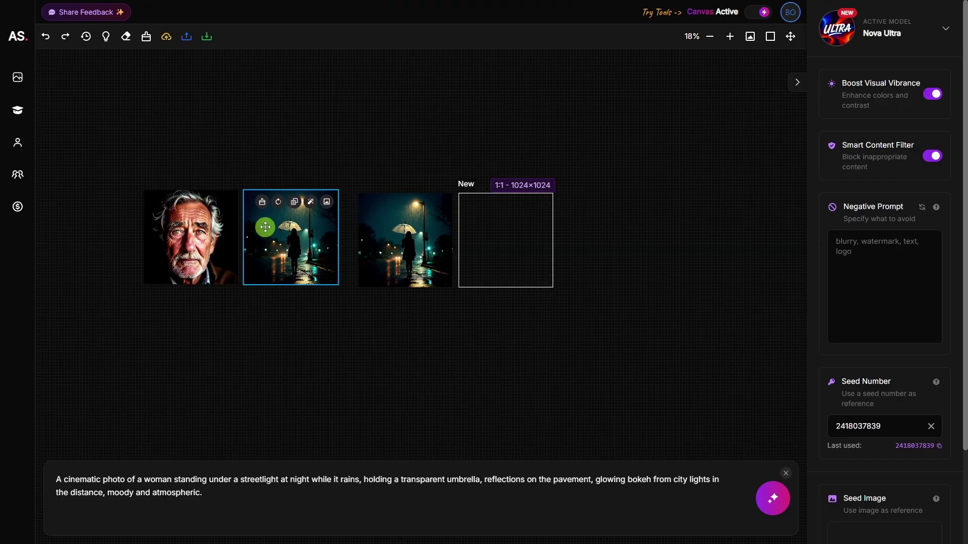
click(218, 237)
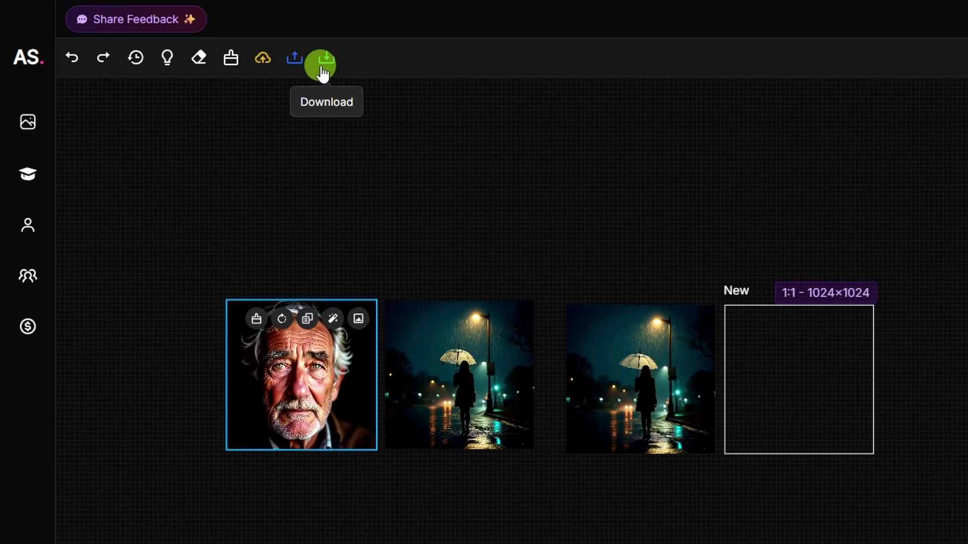
Download all canvas images individually and select the regenerated rainy-street copy.
click(209, 39)
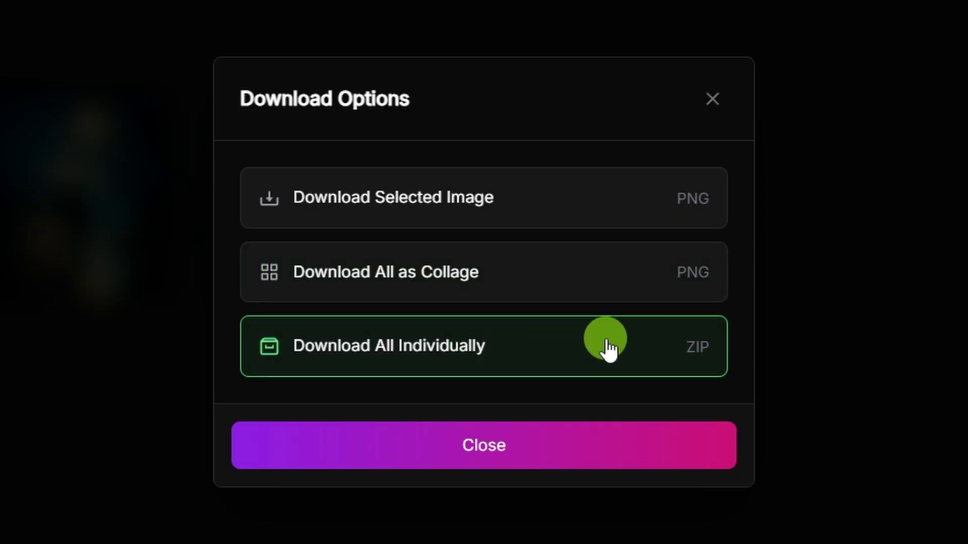
click(690, 368)
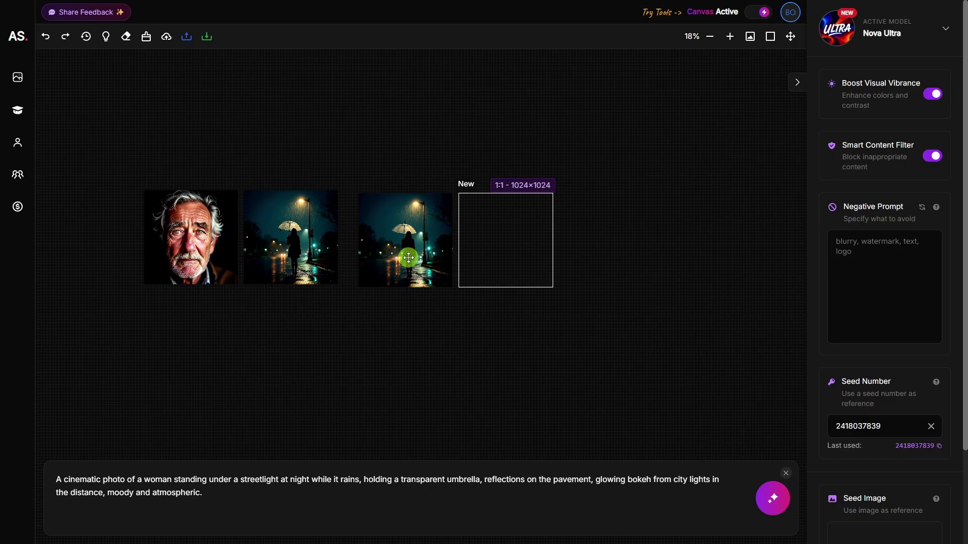
click(409, 257)
scroll(408, 257, up, 3)
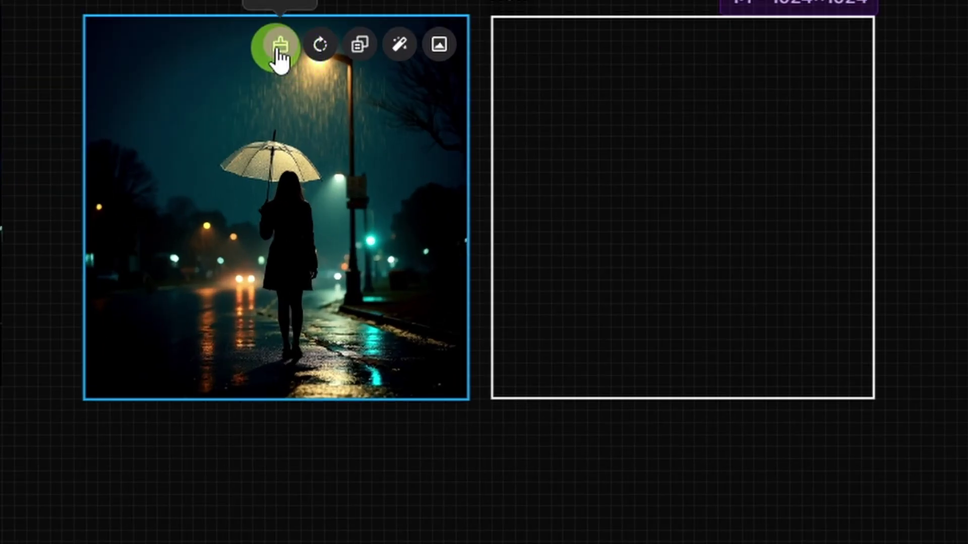
Clear the selected rainy-street copy from the canvas, then dismiss the Clear options.
click(276, 47)
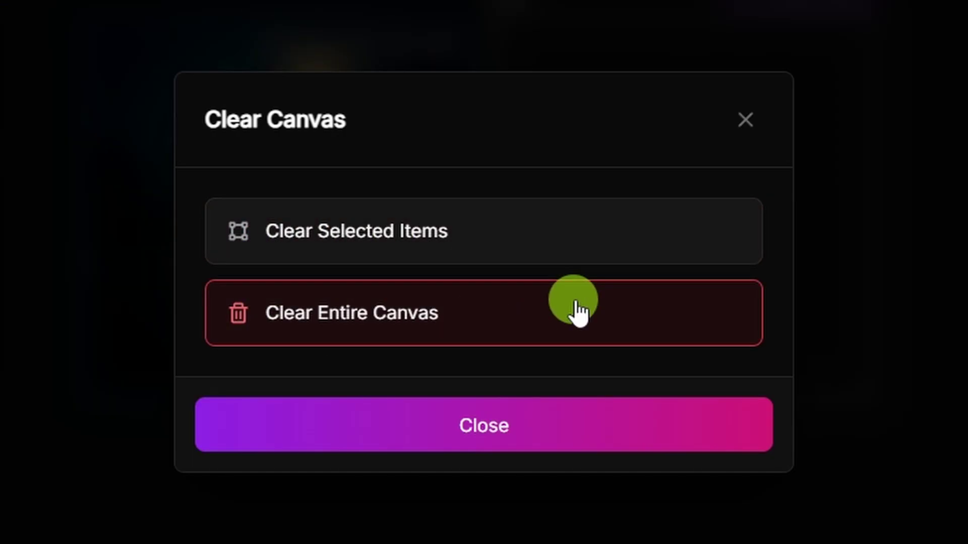
click(488, 249)
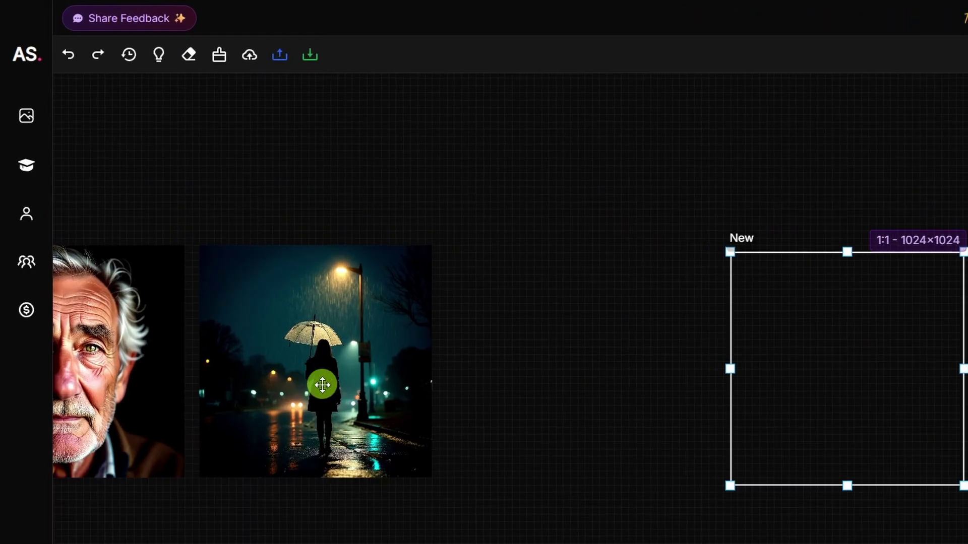
click(229, 236)
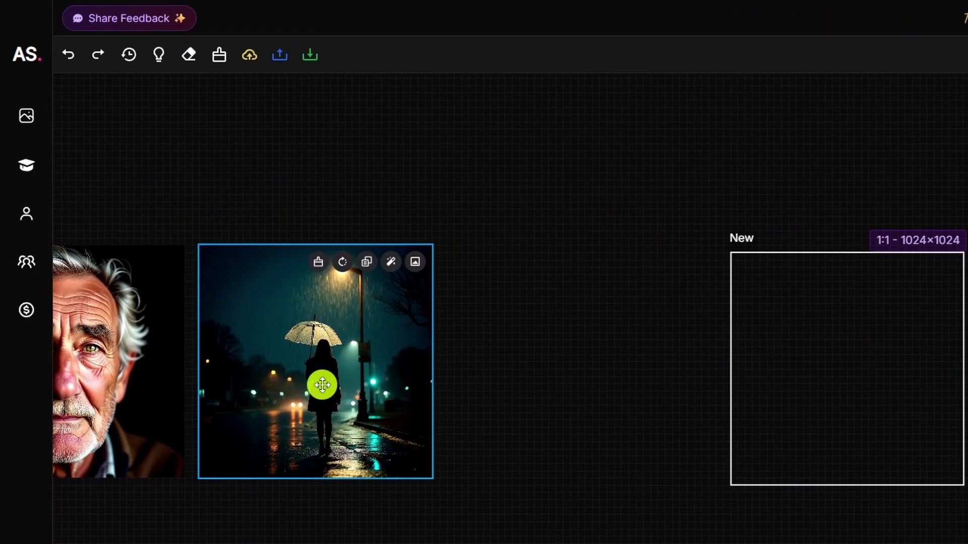
click(219, 56)
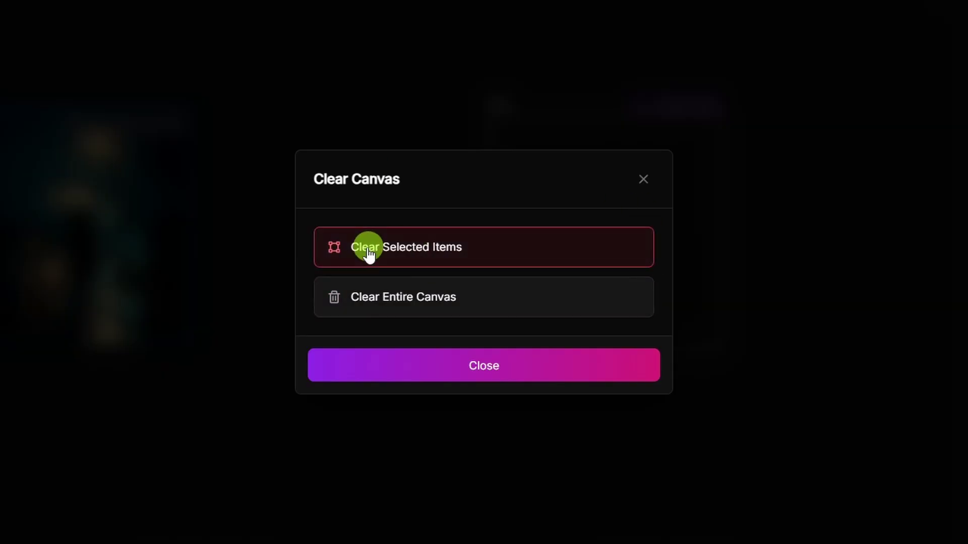
click(644, 179)
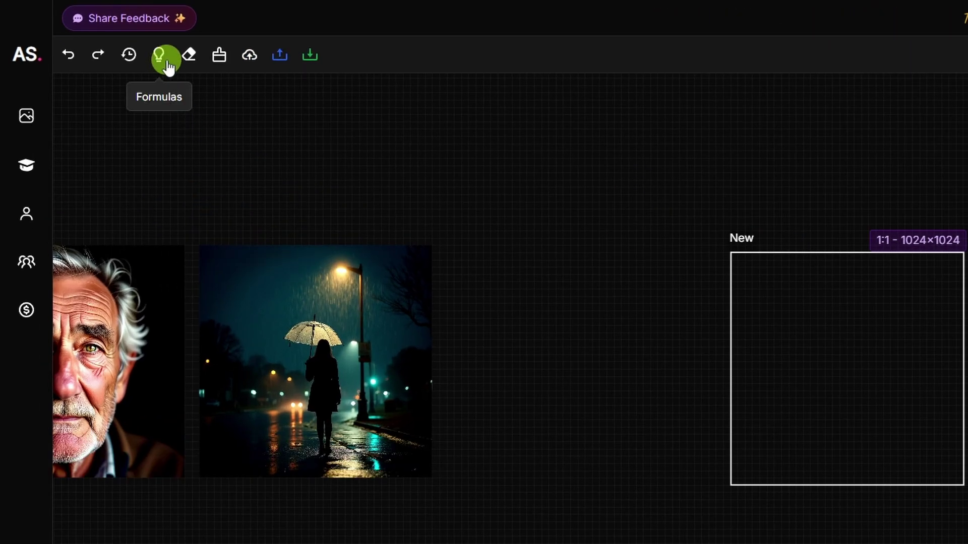
Fill the prompt formula with Inspire suggestions and change the subject from Sphinx to Dog.
click(161, 57)
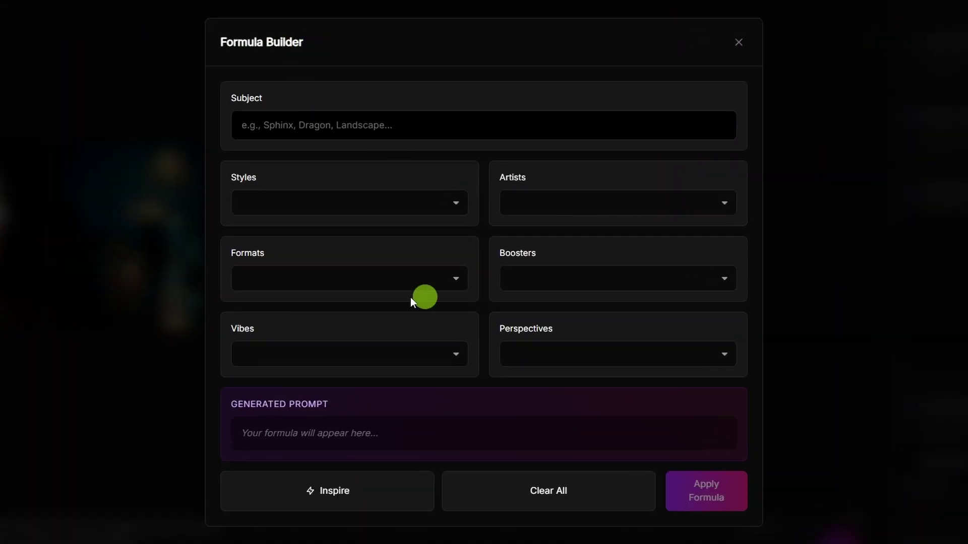
click(351, 491)
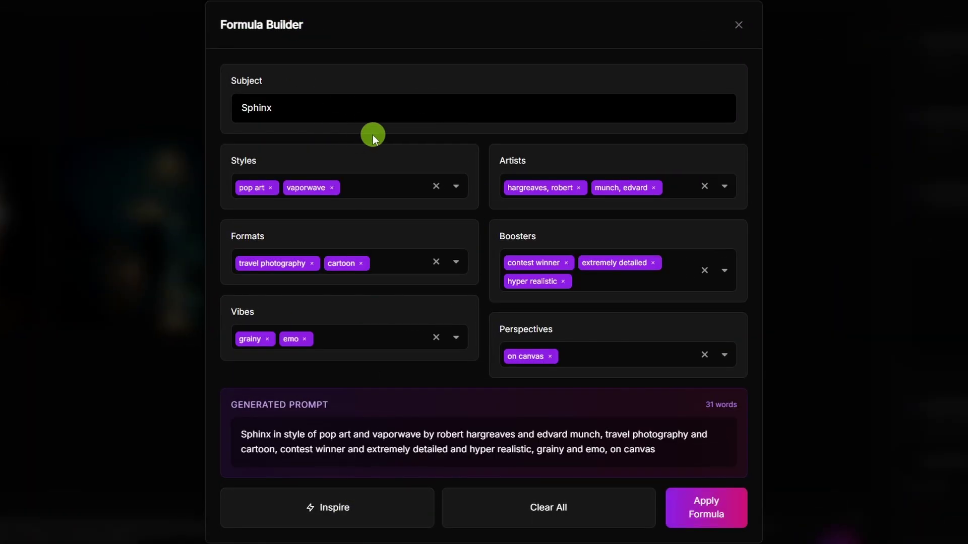
double_click(302, 108)
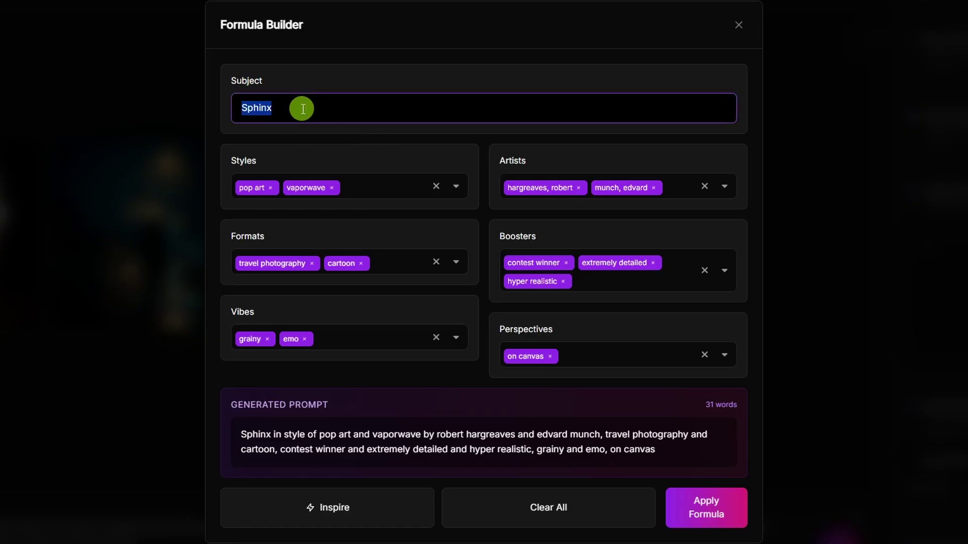
text(Dog)
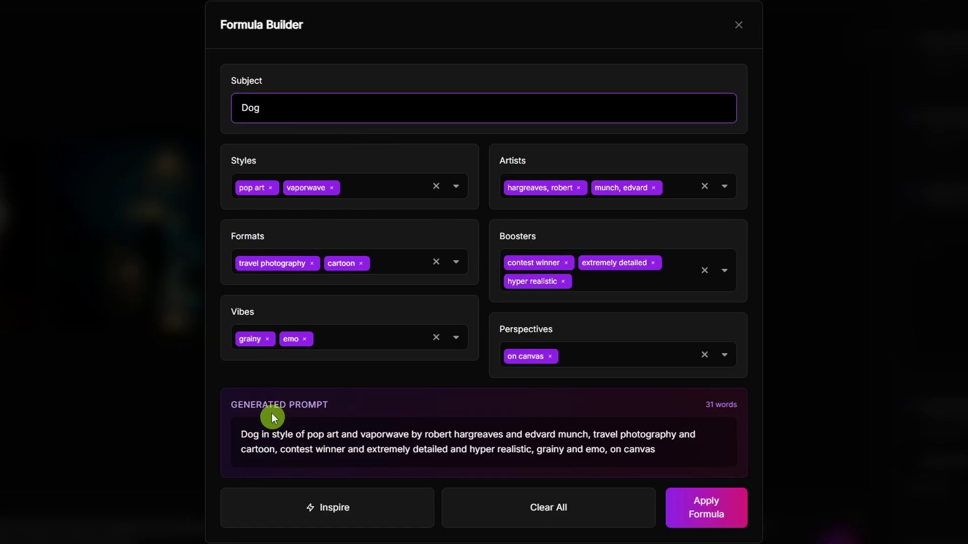
Review the Styles, Formats and Vibes lists, then apply the pop art dog formula to the prompt.
drag(260, 434, 274, 441)
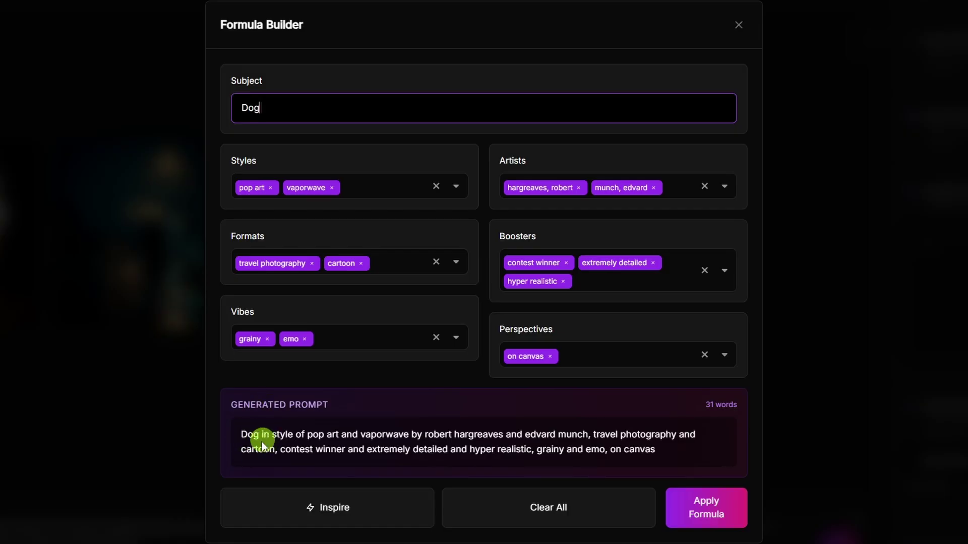
click(457, 187)
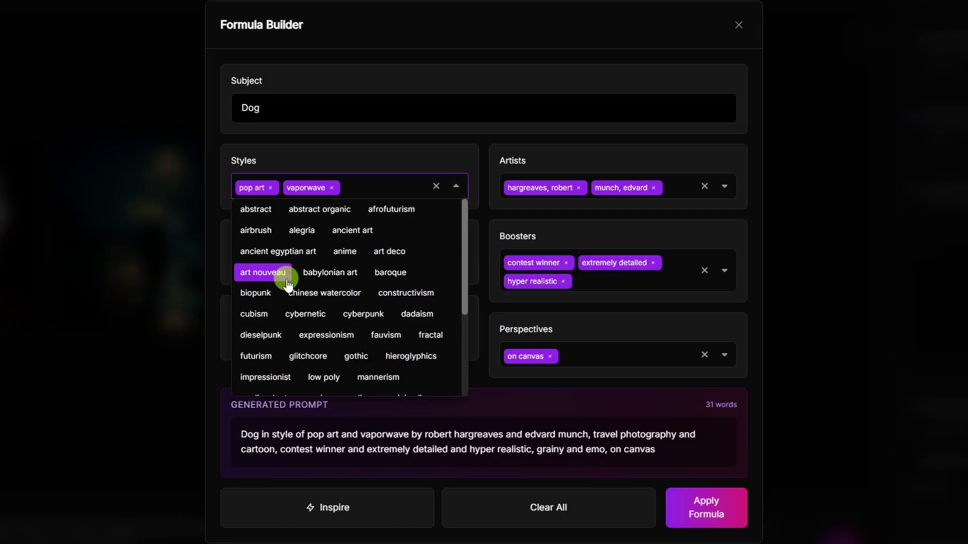
click(453, 162)
click(456, 264)
click(457, 228)
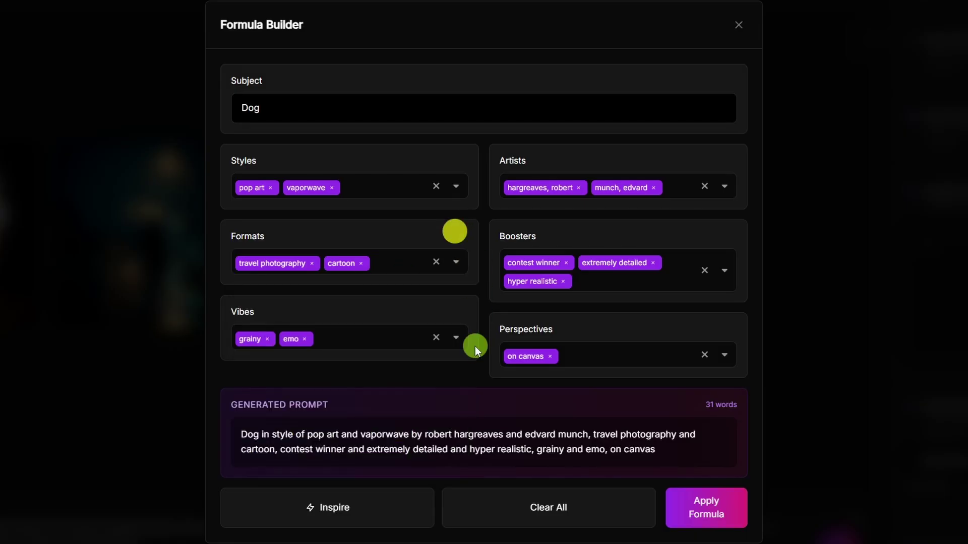
click(457, 337)
click(624, 318)
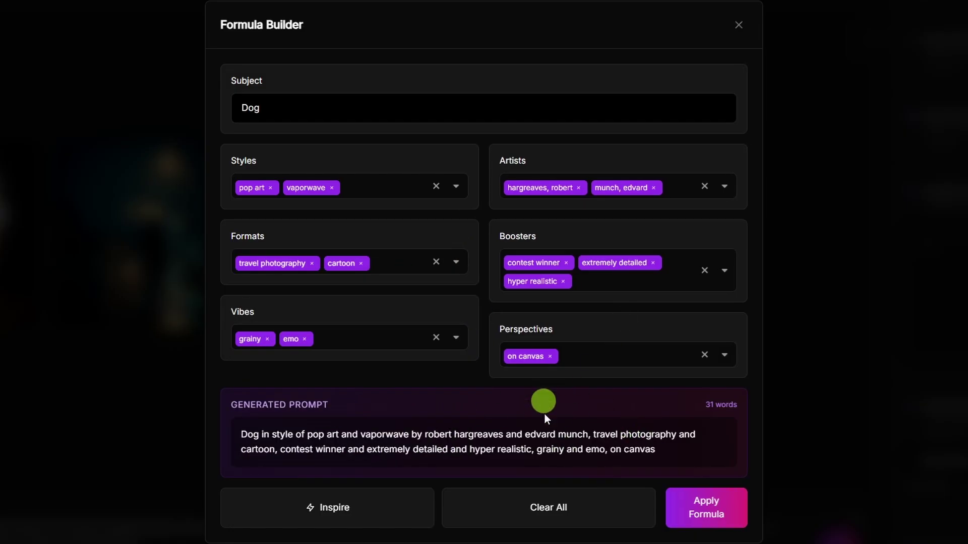
click(705, 515)
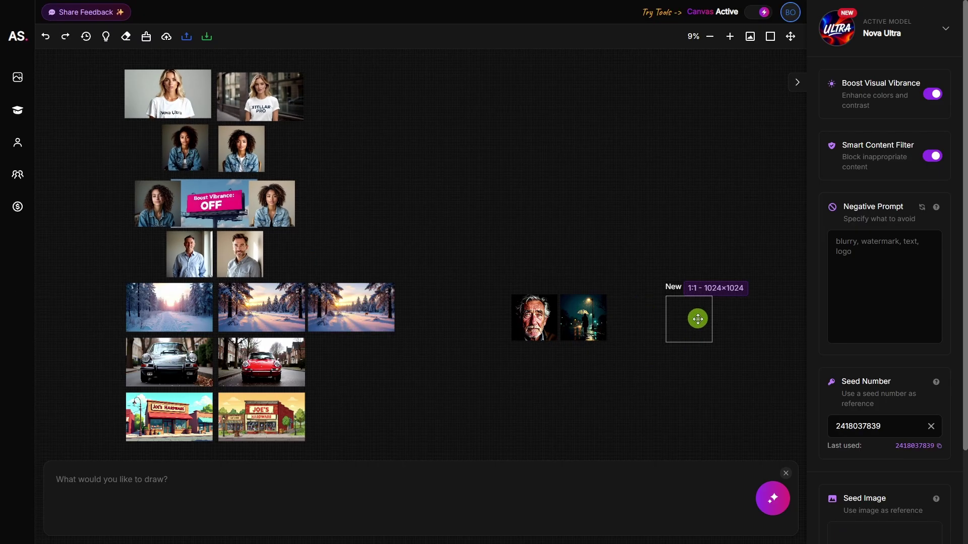
Move the empty frame onto the Joe's Hardware image, zoom to it, and erase the tree top.
drag(697, 318, 286, 422)
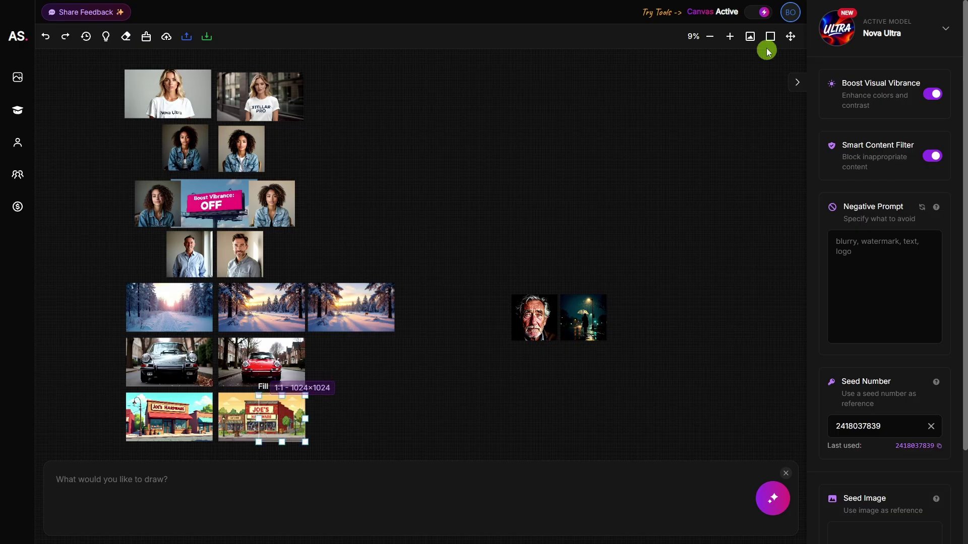
click(750, 36)
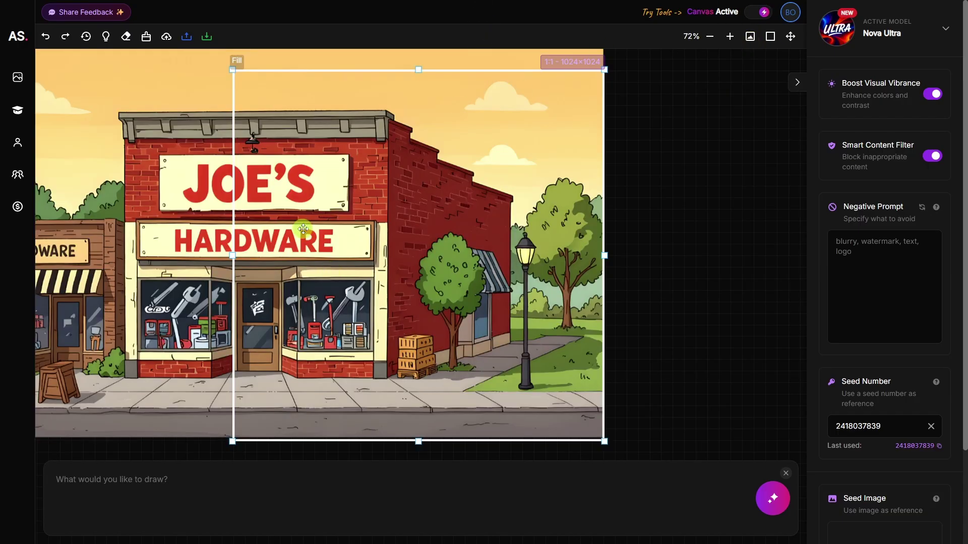
click(126, 37)
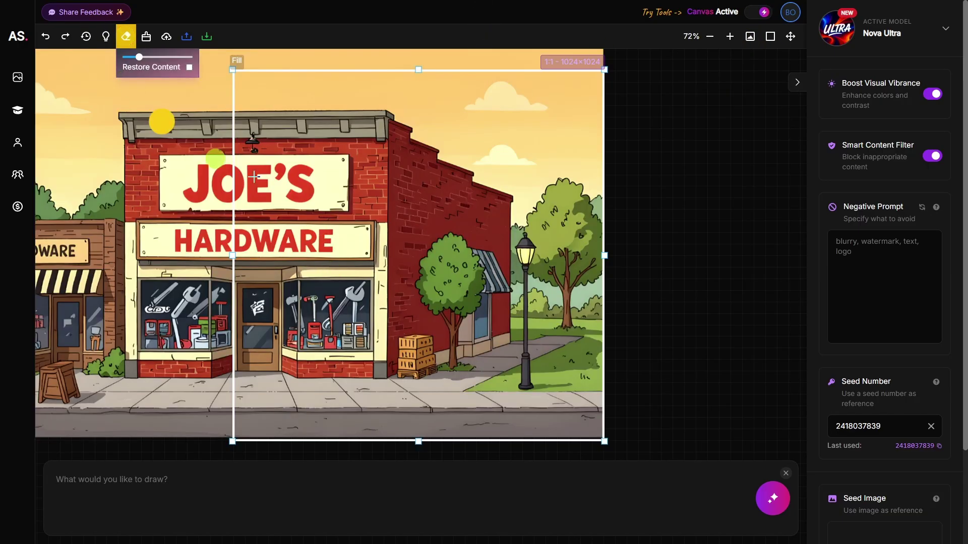
mouse_move(447, 255)
mouse_down()
mouse_move(428, 315)
mouse_move(478, 261)
mouse_move(460, 283)
mouse_move(576, 283)
mouse_move(549, 284)
mouse_move(519, 315)
mouse_move(527, 272)
mouse_move(514, 262)
mouse_up()
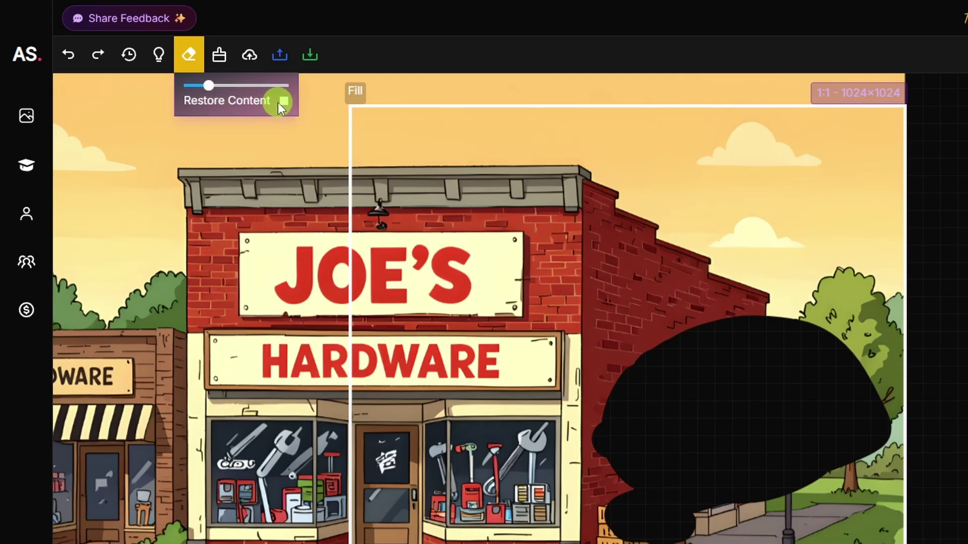
Restore the bricks and tree trunk in the erased area, then close the eraser options.
click(284, 102)
mouse_move(651, 529)
mouse_down()
mouse_move(670, 529)
mouse_move(609, 514)
mouse_move(707, 532)
mouse_move(612, 508)
mouse_move(750, 505)
mouse_move(860, 449)
mouse_move(872, 407)
mouse_move(869, 460)
mouse_move(826, 464)
mouse_move(849, 370)
mouse_move(811, 301)
mouse_move(857, 406)
mouse_move(791, 489)
mouse_move(821, 383)
mouse_move(756, 304)
mouse_up()
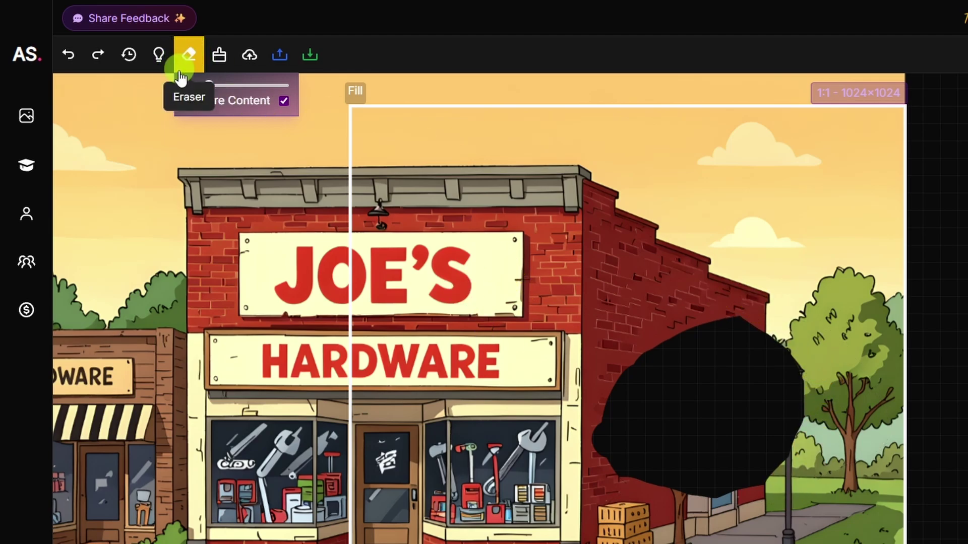
click(190, 56)
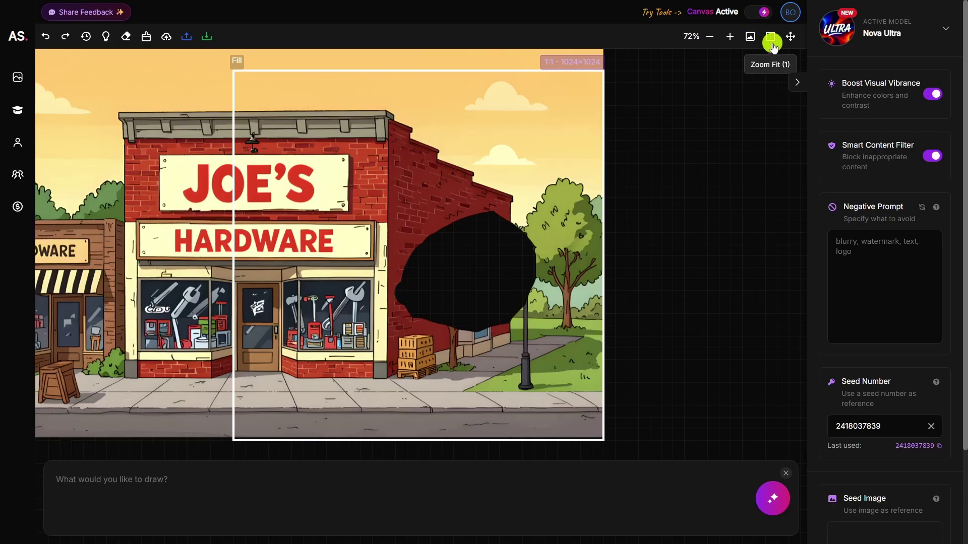
Zoom to fit the whole canvas, switch the toggle to Tools, and open the New Image card.
click(771, 40)
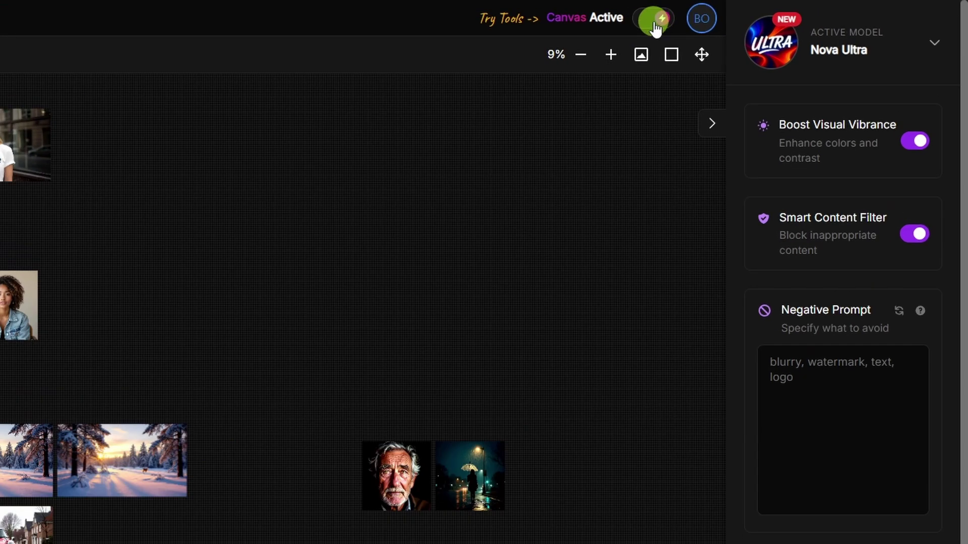
click(655, 23)
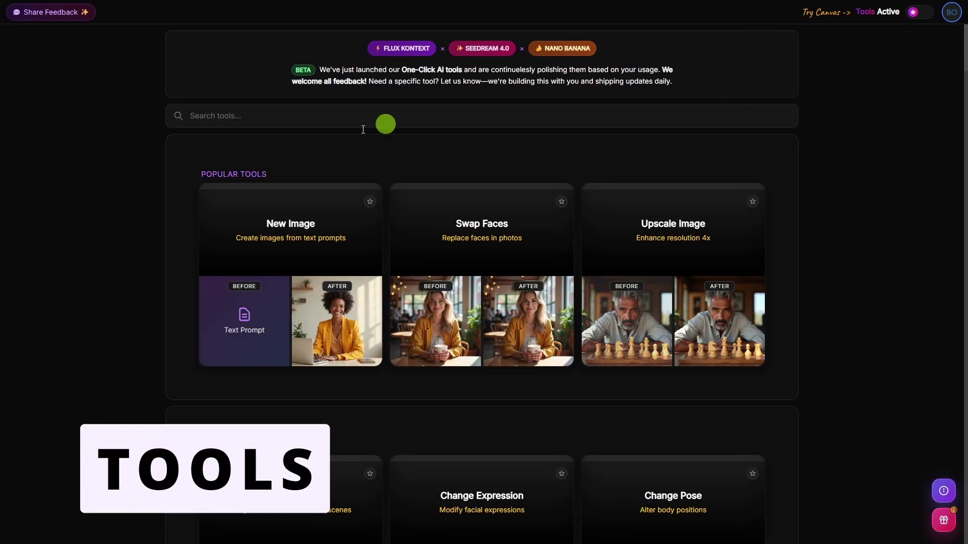
click(327, 242)
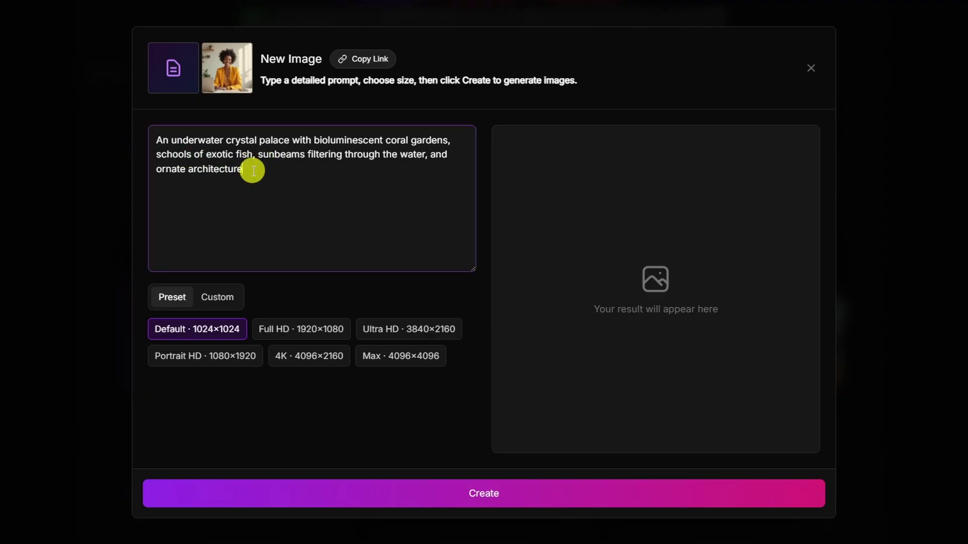
Replace the prompt with the café portrait description and choose the Full HD 1920×1080 preset.
drag(251, 169, 135, 134)
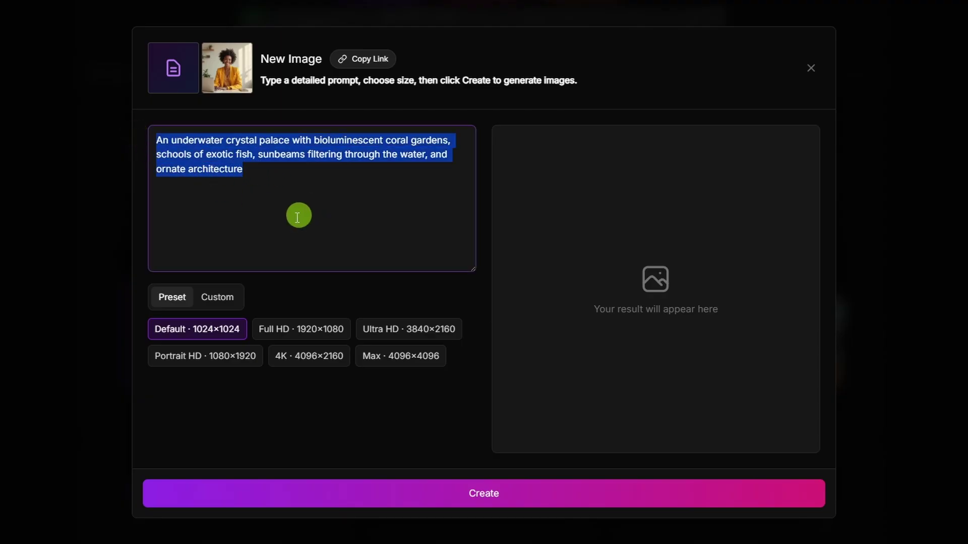
text(A candid photograph of a woman in her late 20s at an outdoor café on a cloudy afternoon, soft natural light illuminating her face, shallow depth of field, professional DSLR look, muted tones.)
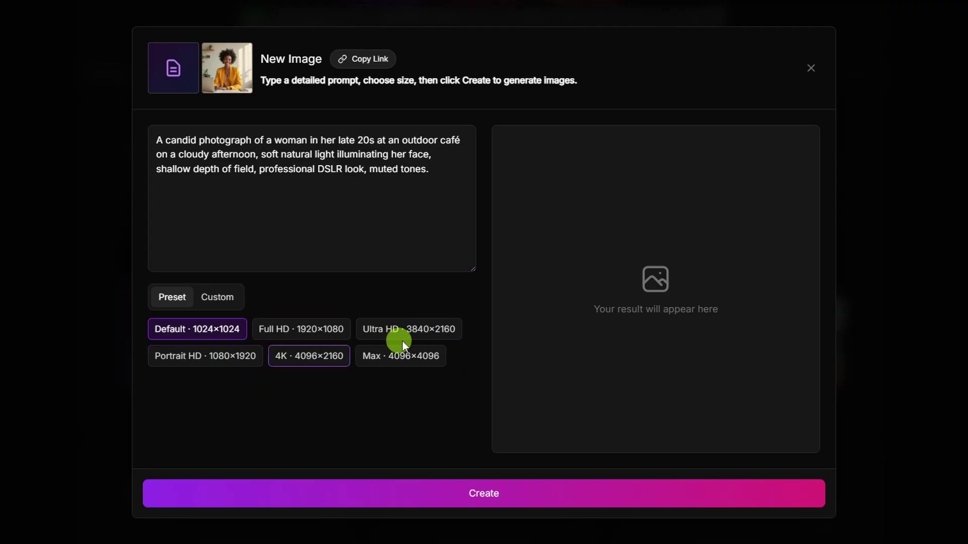
click(225, 301)
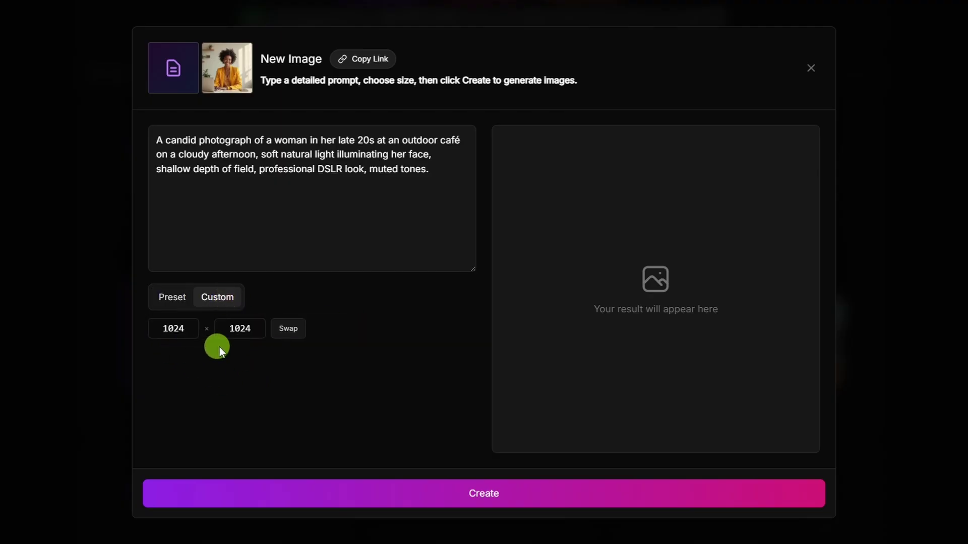
click(171, 299)
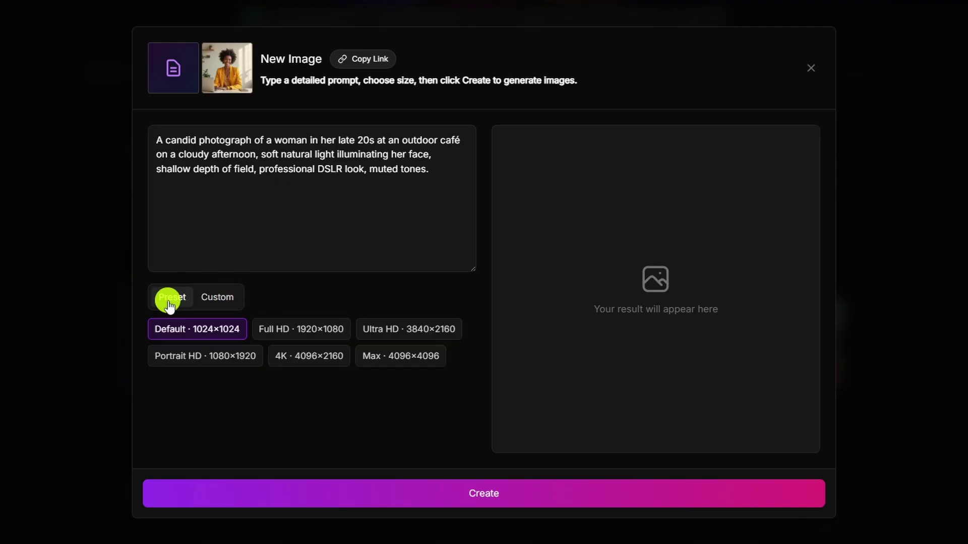
click(348, 333)
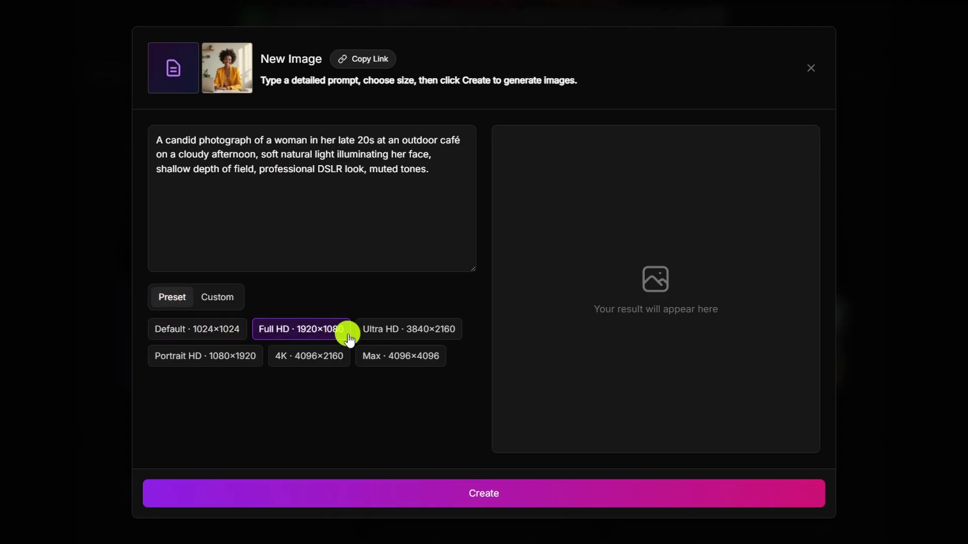
Generate the café portrait and view the result enlarged.
click(493, 495)
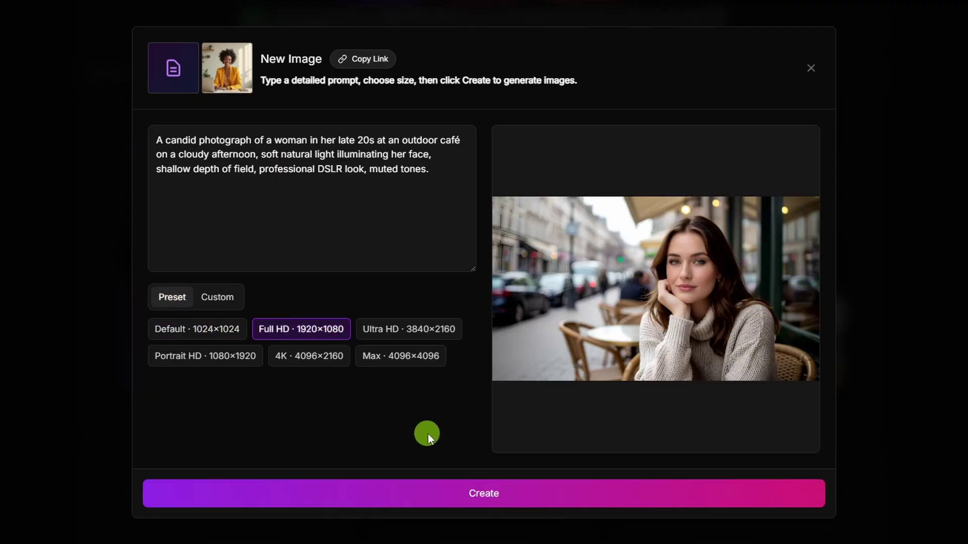
mouse_move(576, 352)
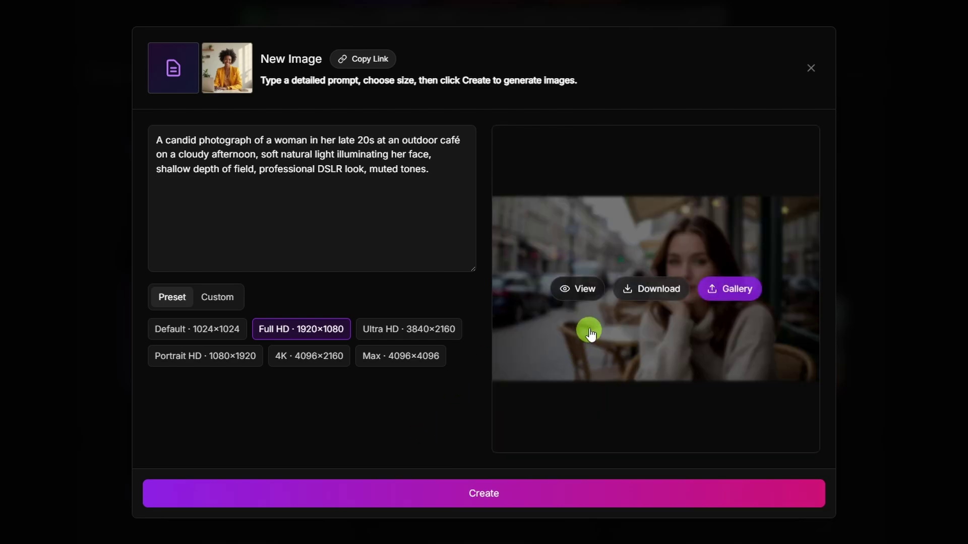
click(580, 292)
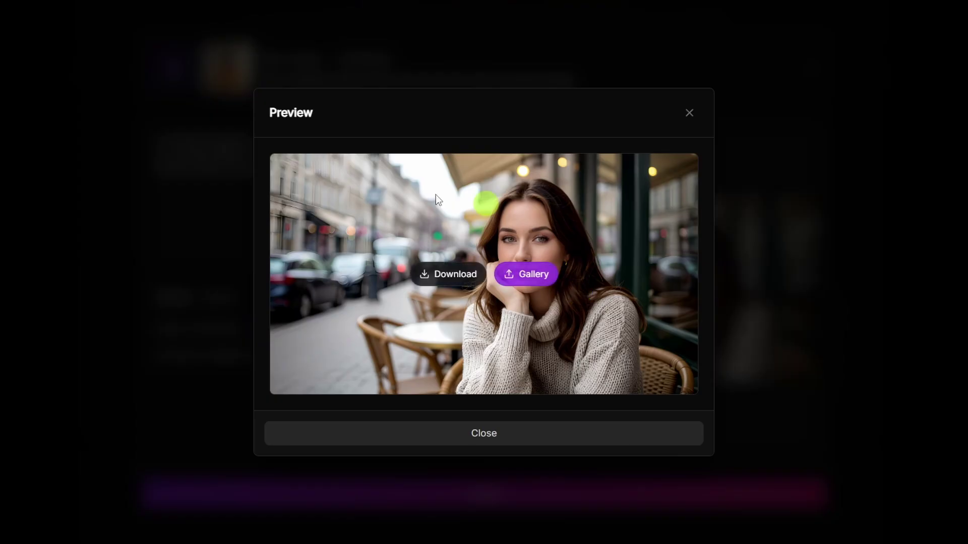
Close the preview, paste the drone city sunrise prompt, and generate the image.
click(470, 433)
mouse_move(661, 296)
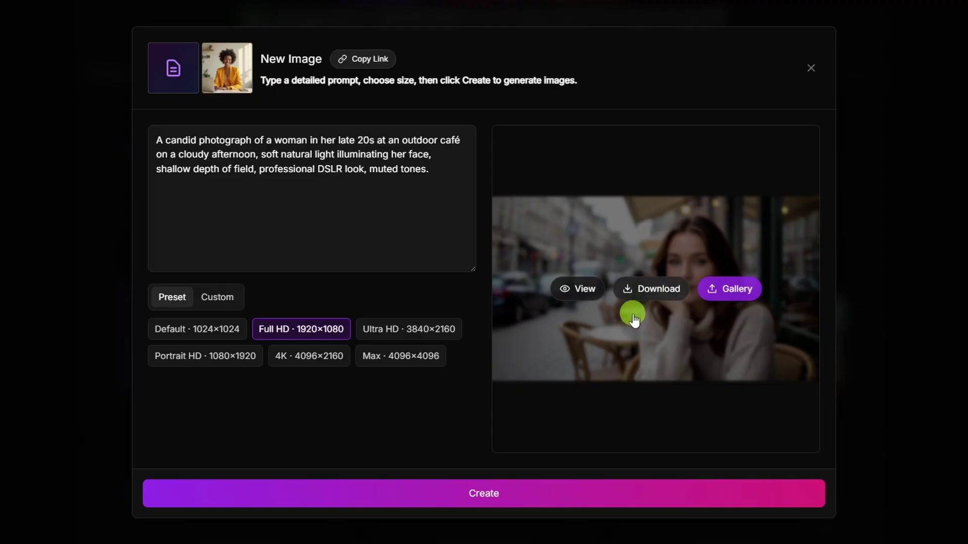
triple_click(307, 165)
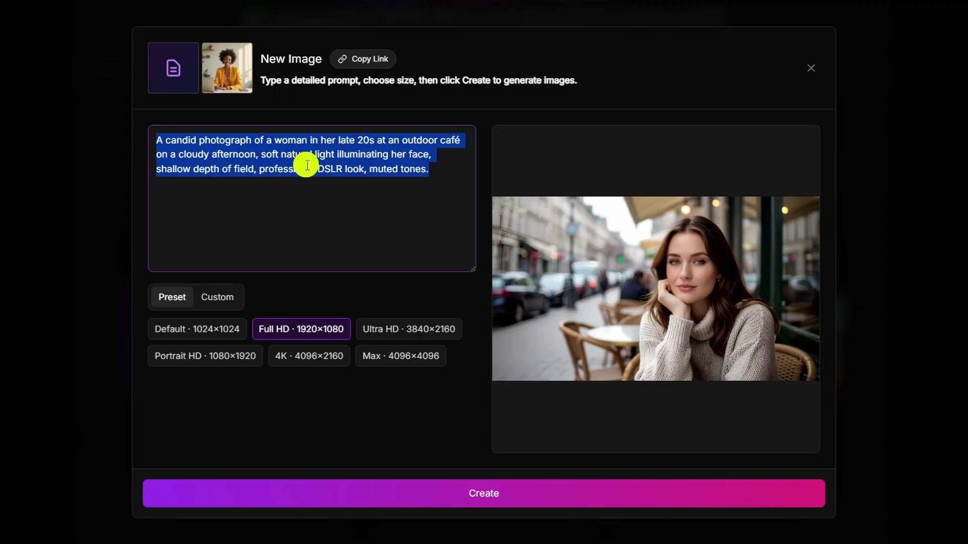
text(A high-altitude drone photo overlooking a modern city at sunrise, warm morning light casting long shadows across skyscrapers, gentle haze over the skyline, a river winding through the city, cars and street grids visible below, cinematic aerial composition.)
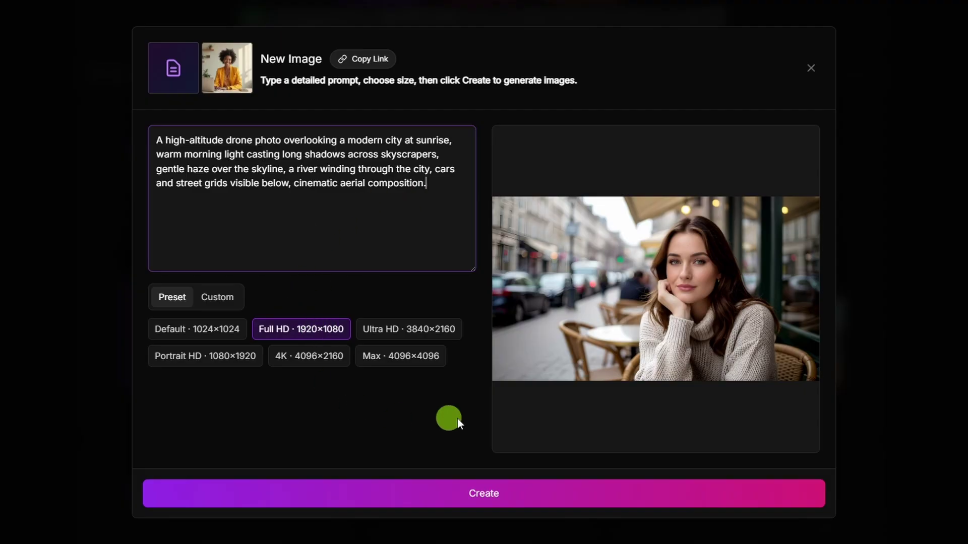
click(452, 493)
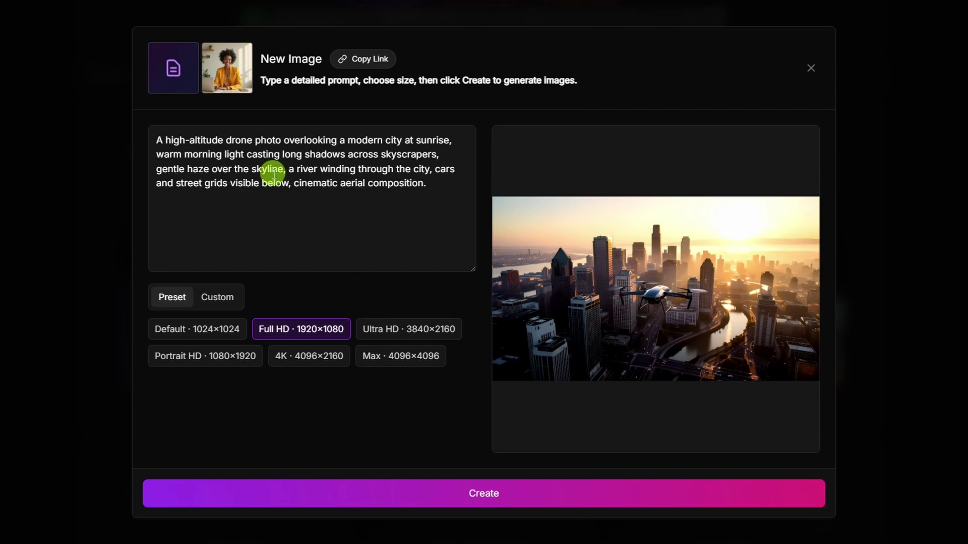
Change 'drone' to 'aerial' in the prompt and regenerate the city image.
double_click(235, 140)
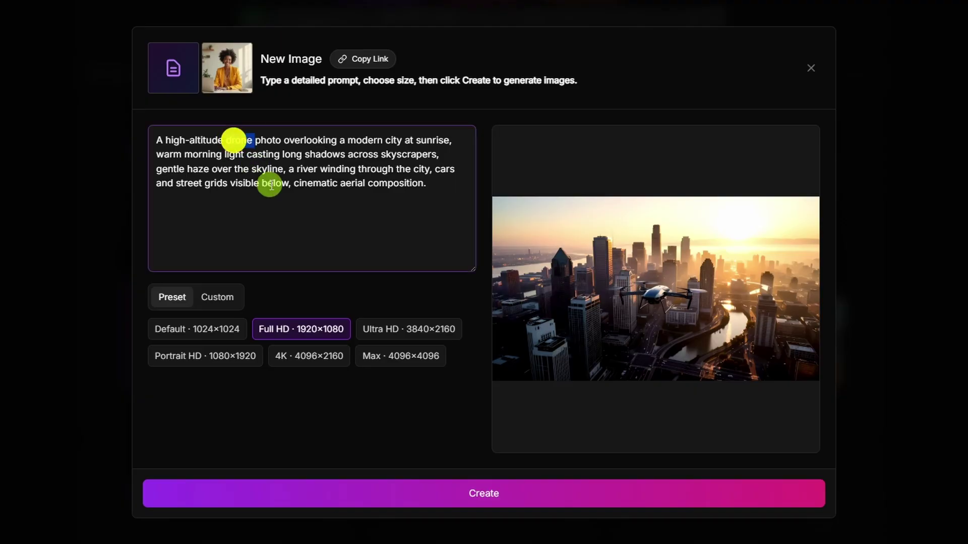
text(aerial)
click(458, 494)
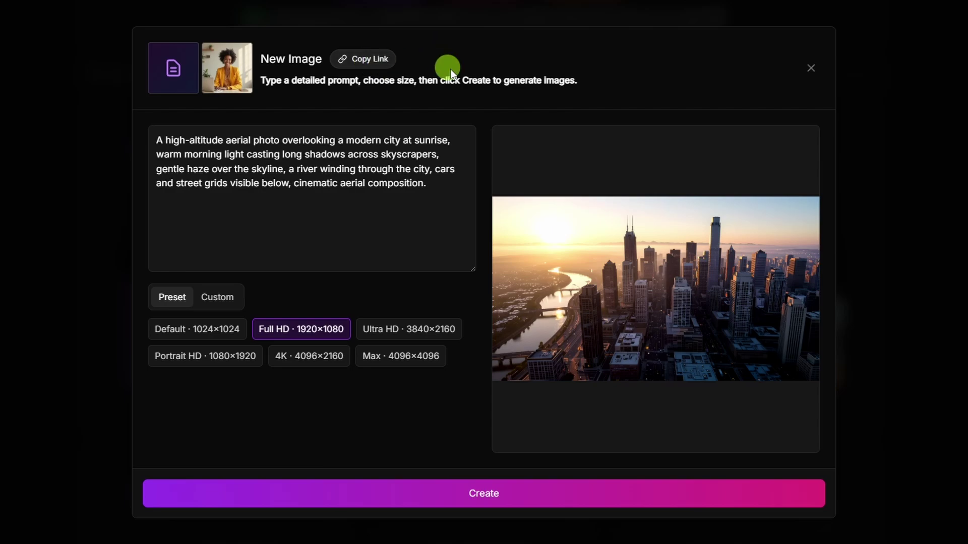
Close New Image and scroll through the tool categories, then back up to Popular Tools.
click(809, 68)
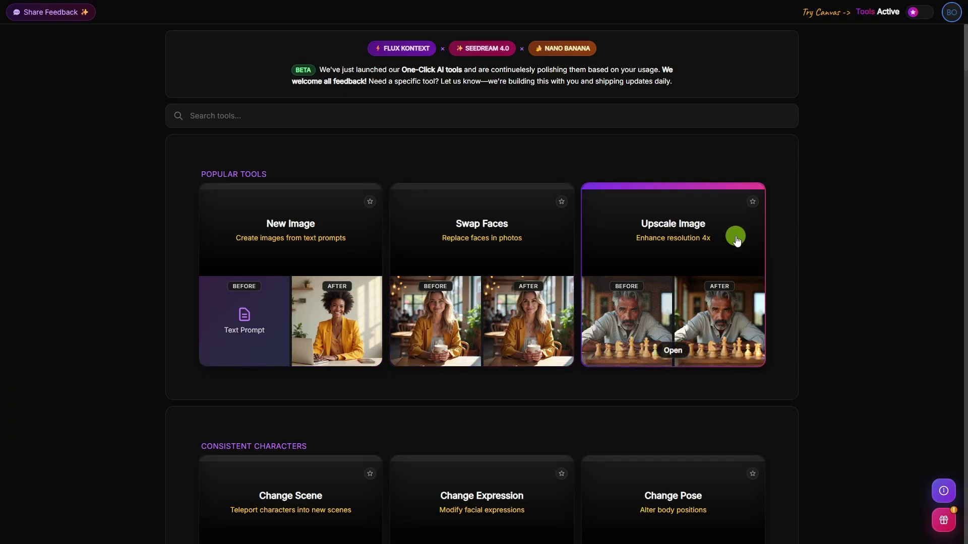
scroll(848, 229, down, 10)
scroll(848, 229, down, 8)
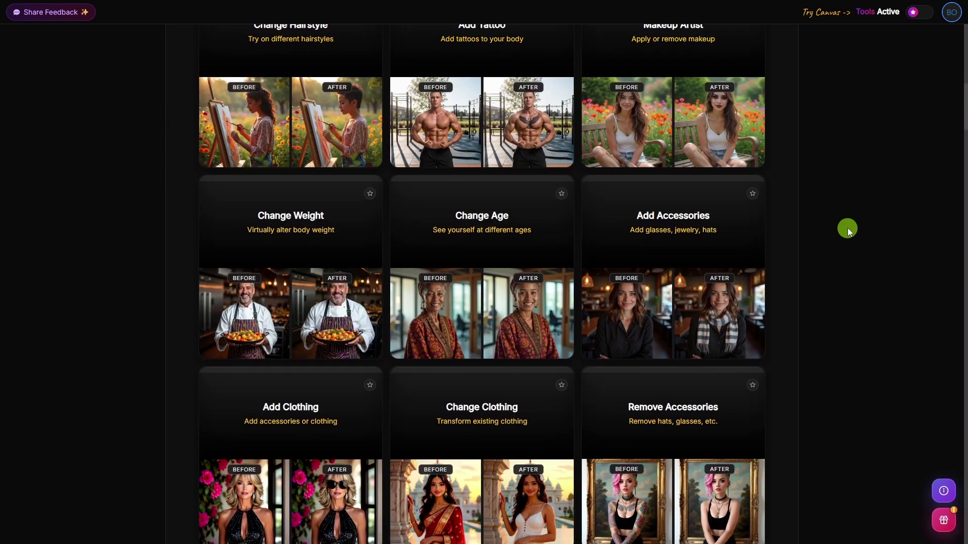
scroll(847, 228, down, 12)
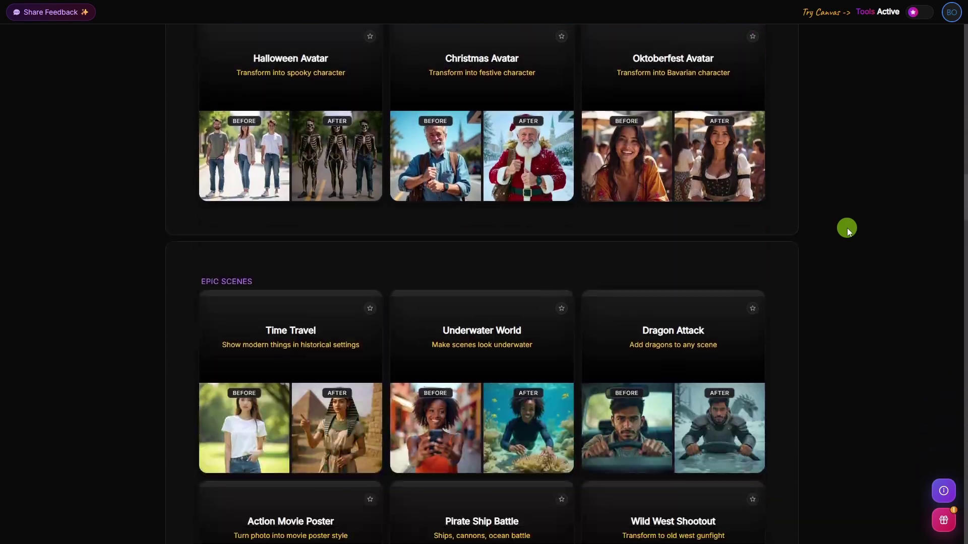
scroll(847, 228, down, 7)
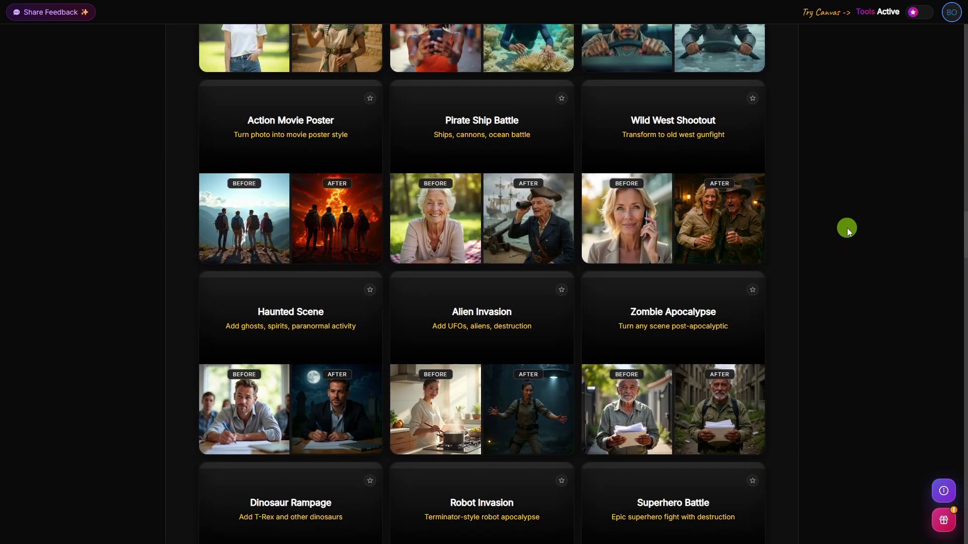
scroll(858, 224, up, 20)
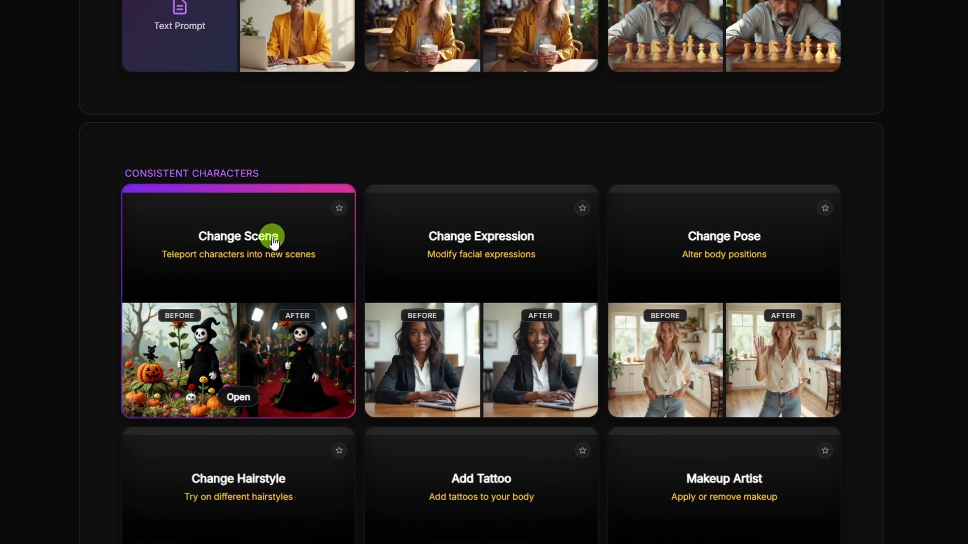
Load the café portrait into Change Scene and try several scene presets, from Superman to Magazine Cover.
click(273, 243)
drag(298, 187, 376, 223)
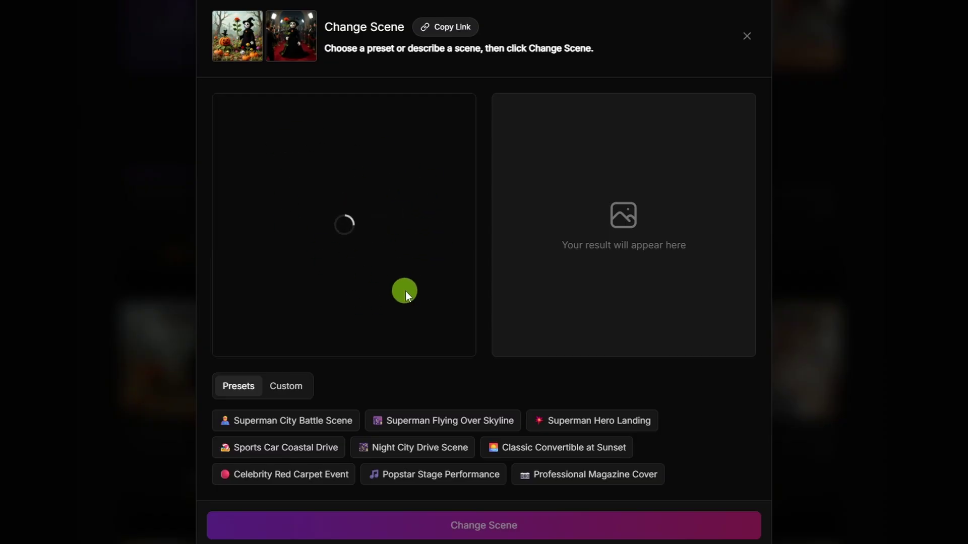
click(491, 427)
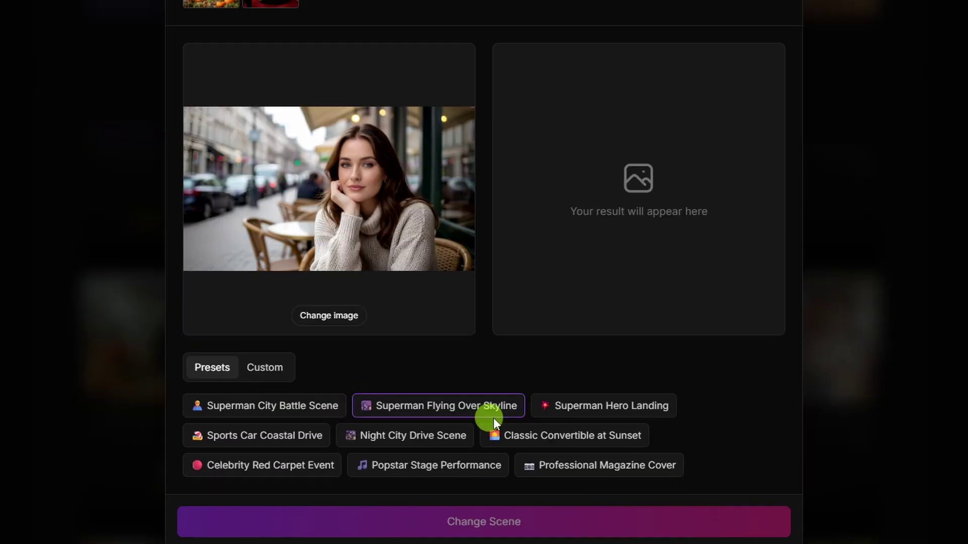
click(562, 411)
click(280, 411)
click(302, 467)
click(471, 467)
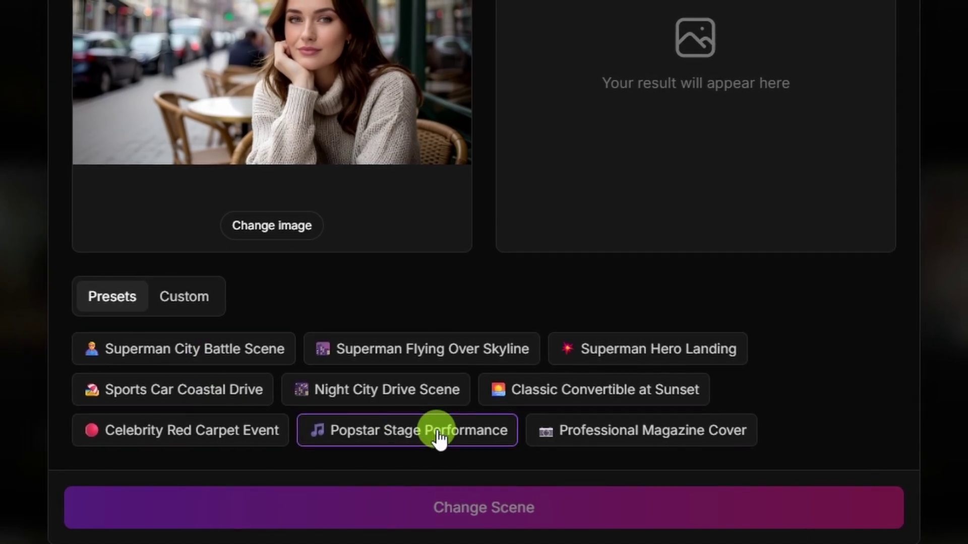
click(673, 439)
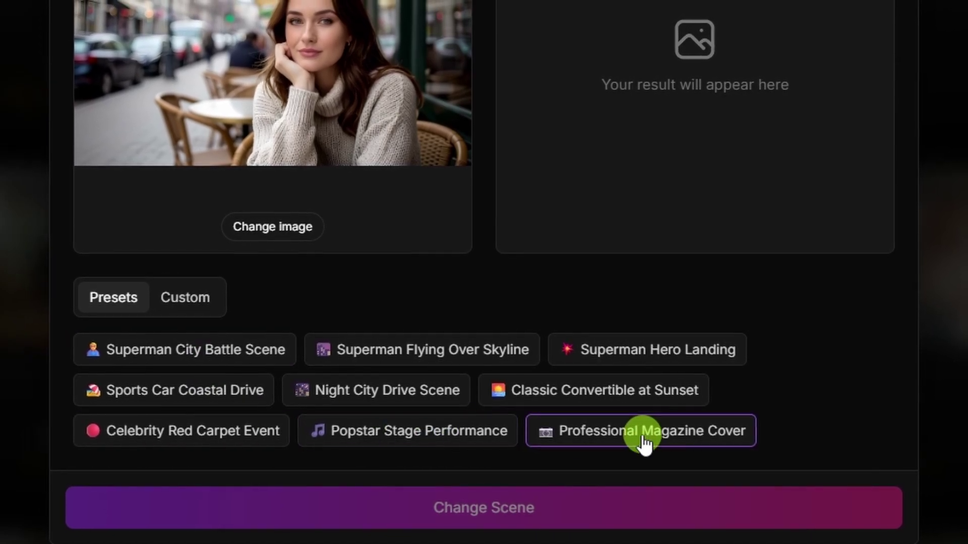
click(190, 403)
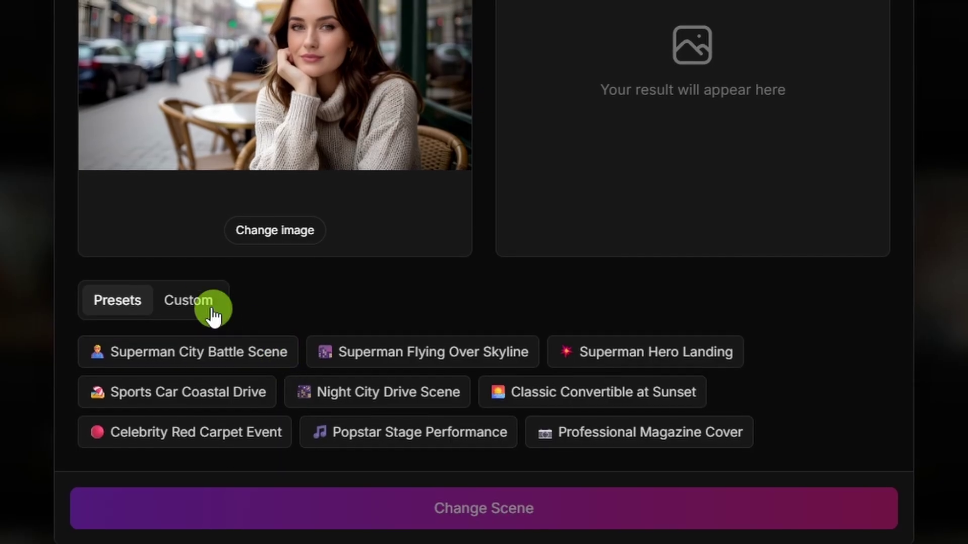
Enter the custom scene 'sitting on a park bench on a sunny afternoon' and apply it.
click(211, 308)
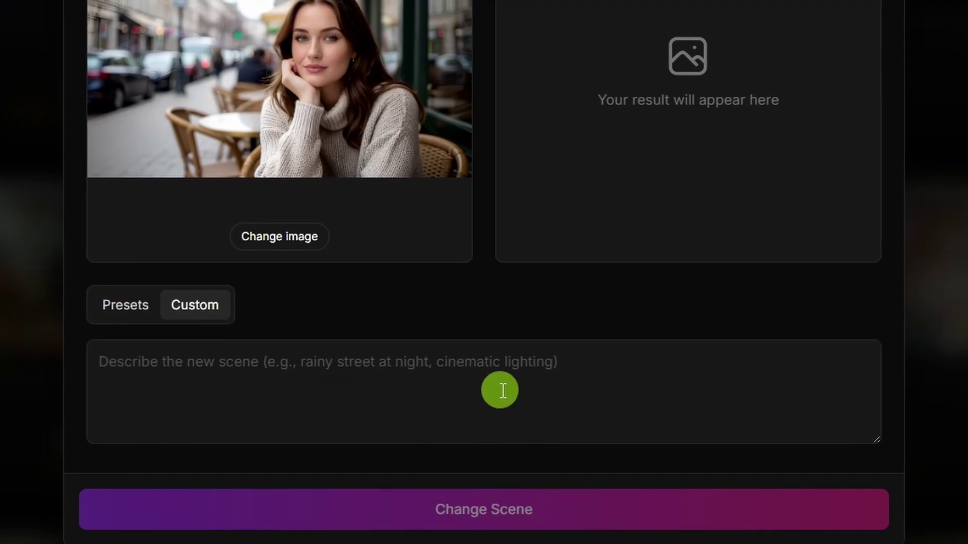
click(528, 391)
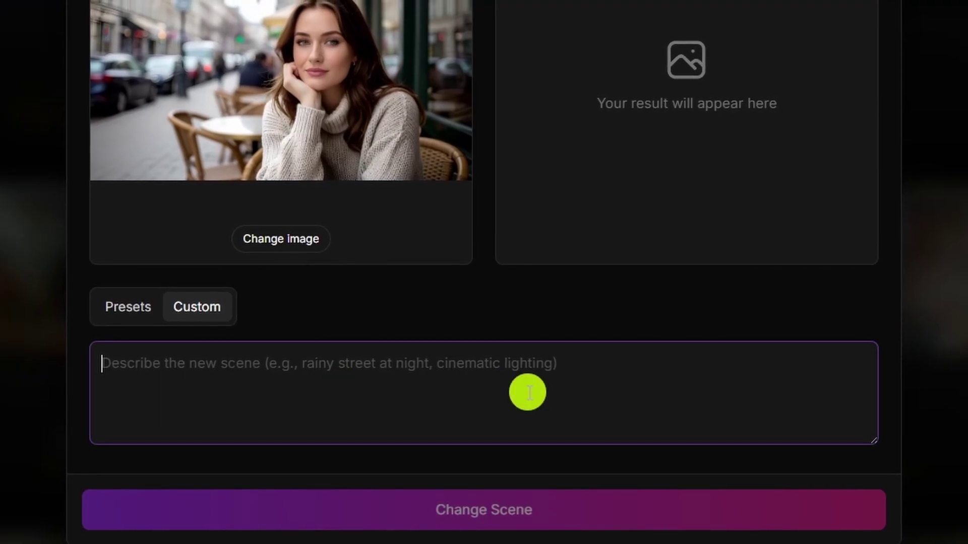
text(sitting on a park bench on a sunny afternoon)
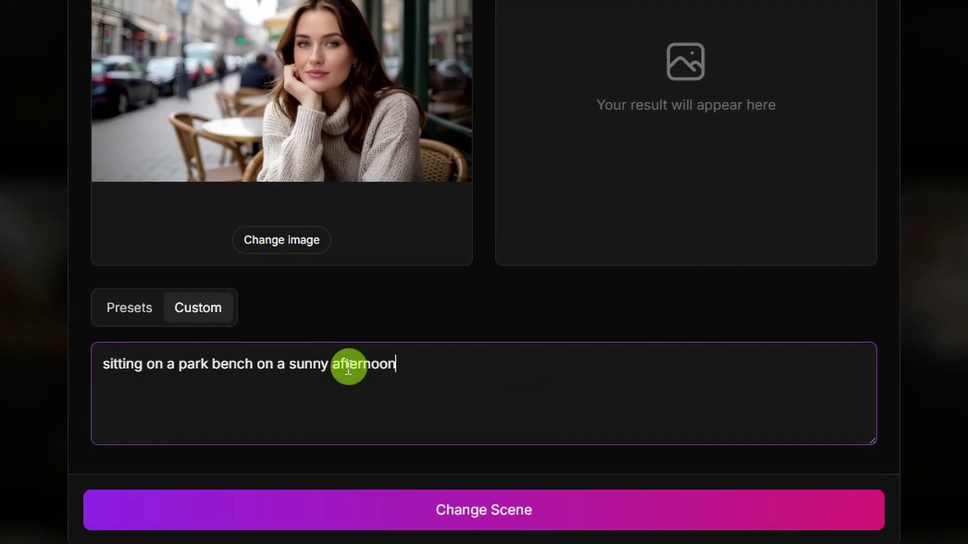
click(458, 521)
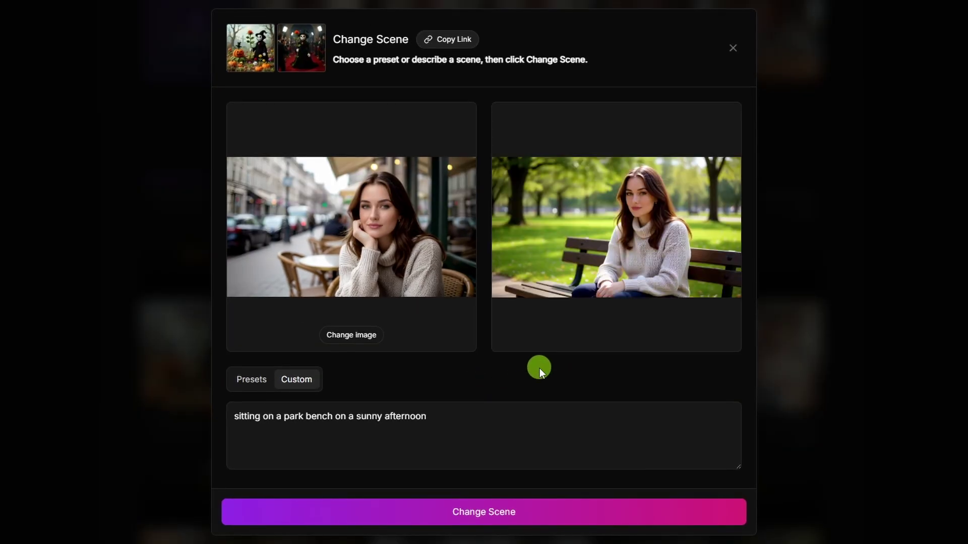
mouse_move(605, 276)
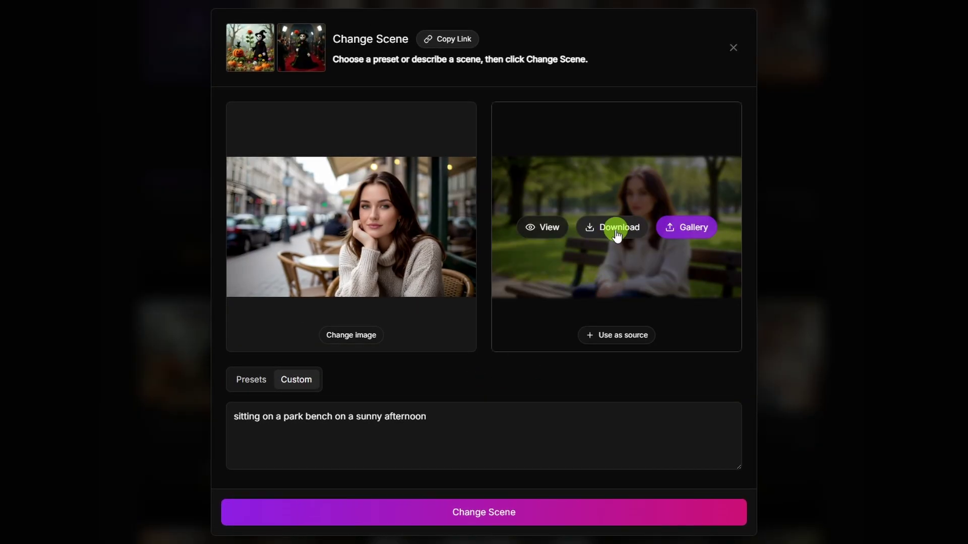
Close Change Scene, load a woman's portrait into Change Expression, and choose an expression preset.
click(733, 47)
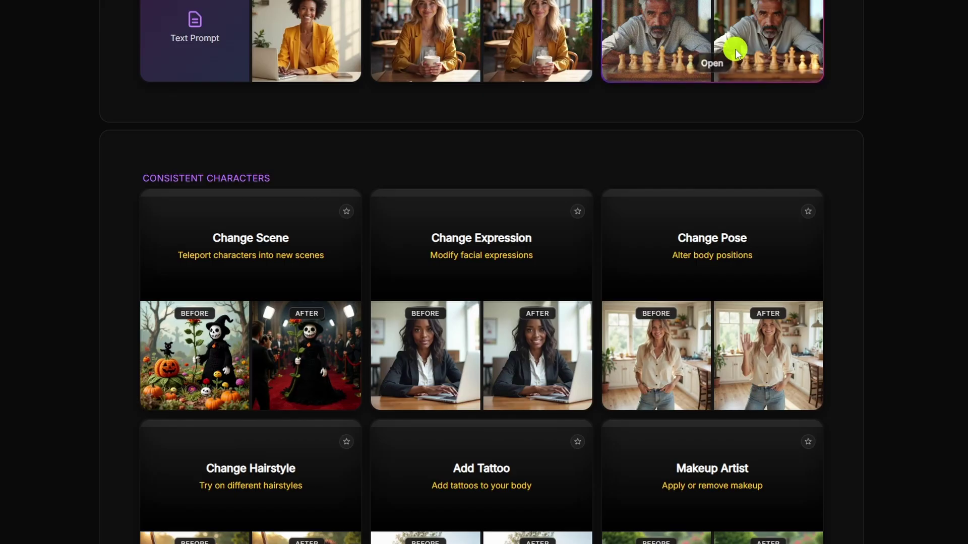
click(496, 290)
drag(52, 206, 364, 263)
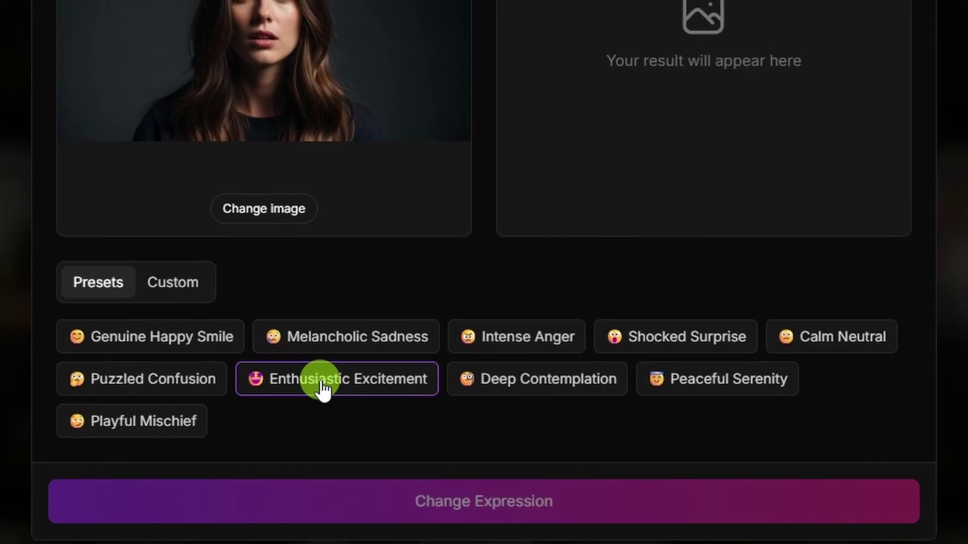
click(179, 289)
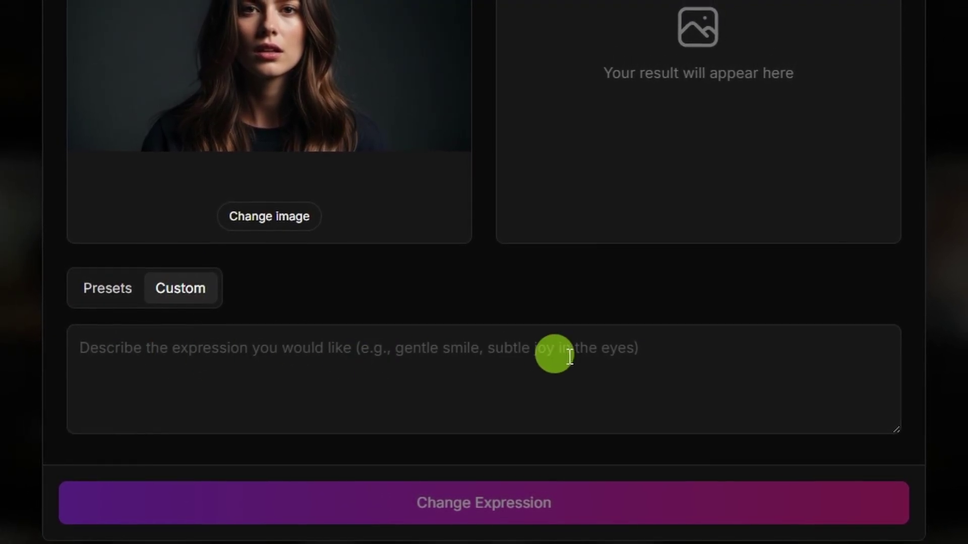
click(114, 291)
click(212, 393)
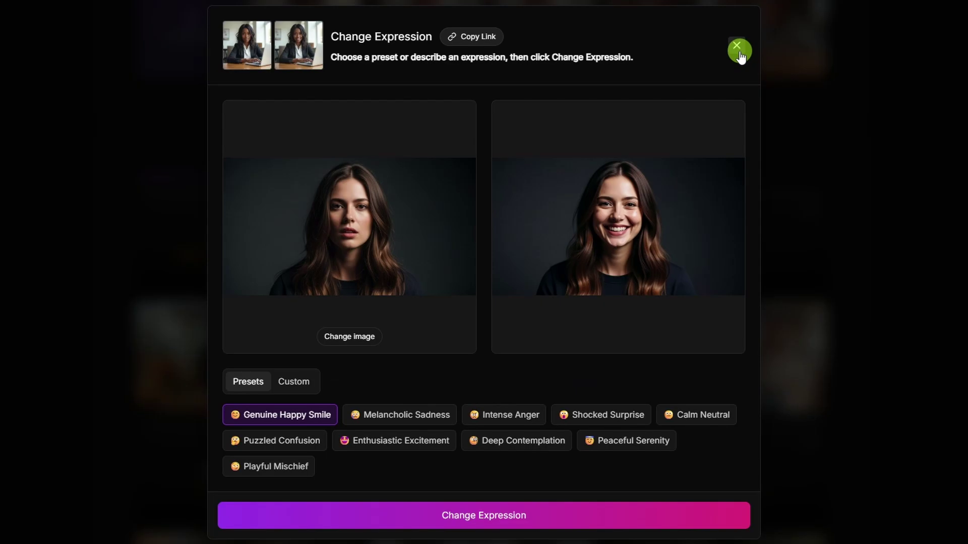
Load a portrait into Change Pose and generate it with the Thoughtful Contemplation pose.
click(737, 49)
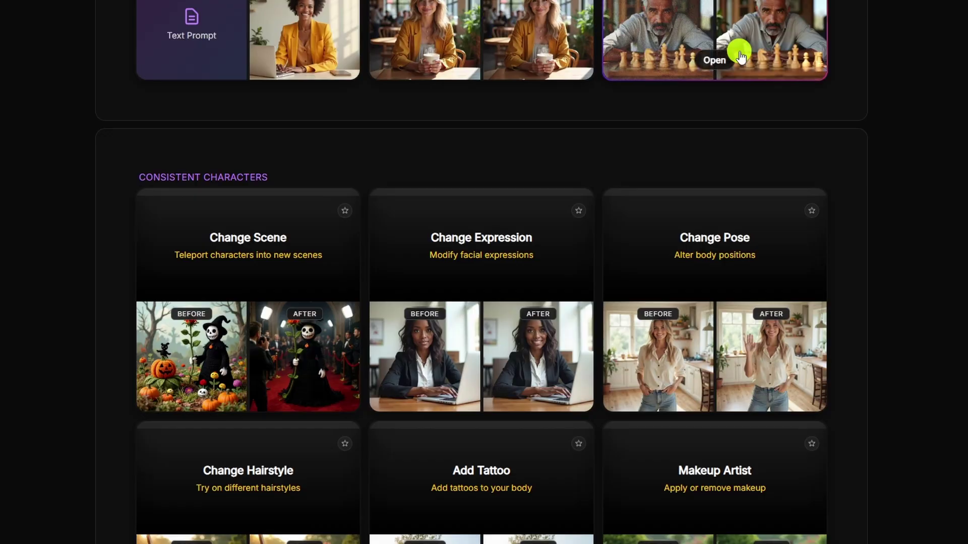
click(748, 259)
drag(361, 269, 359, 236)
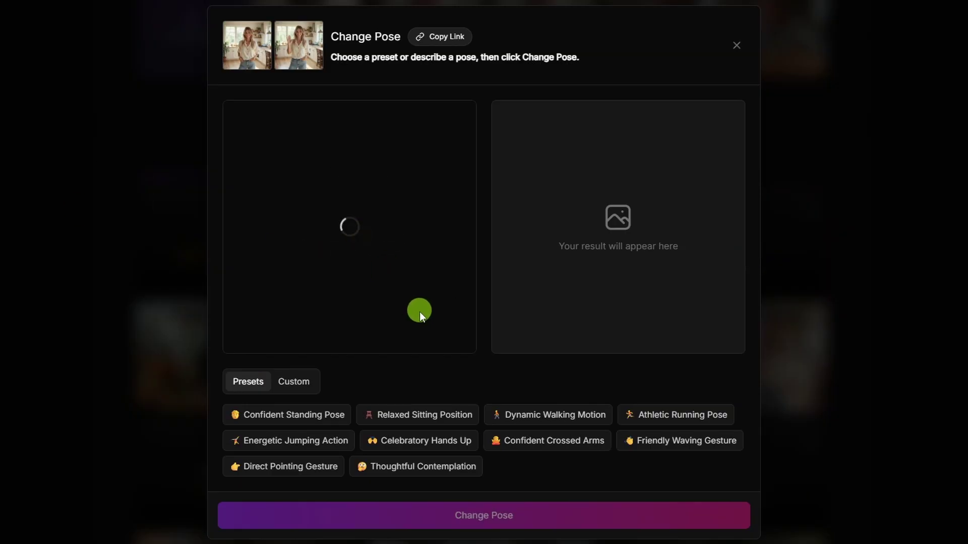
click(418, 441)
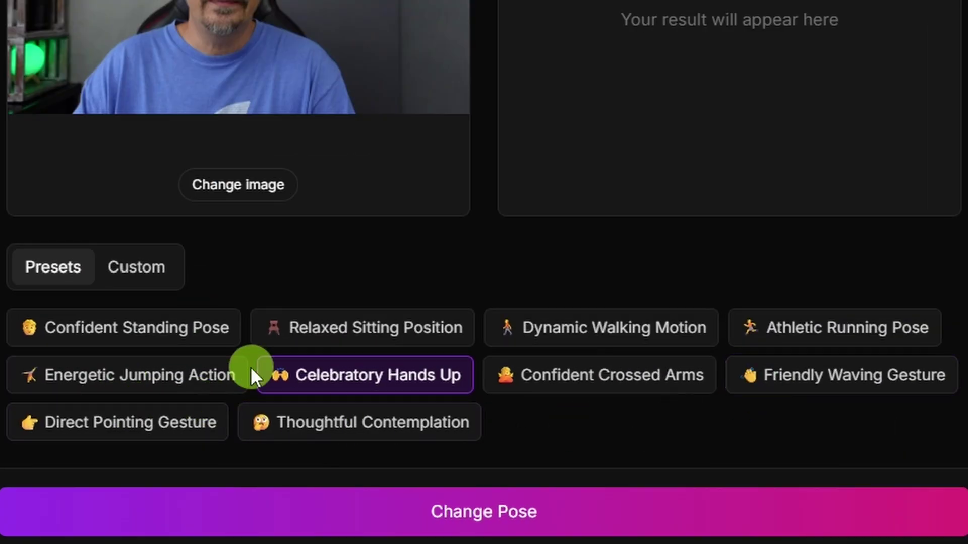
click(146, 275)
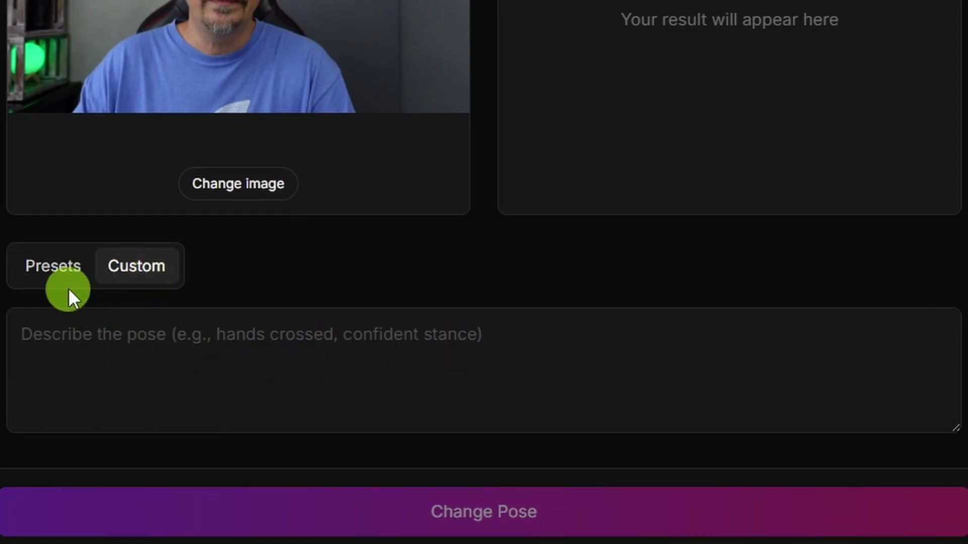
click(59, 276)
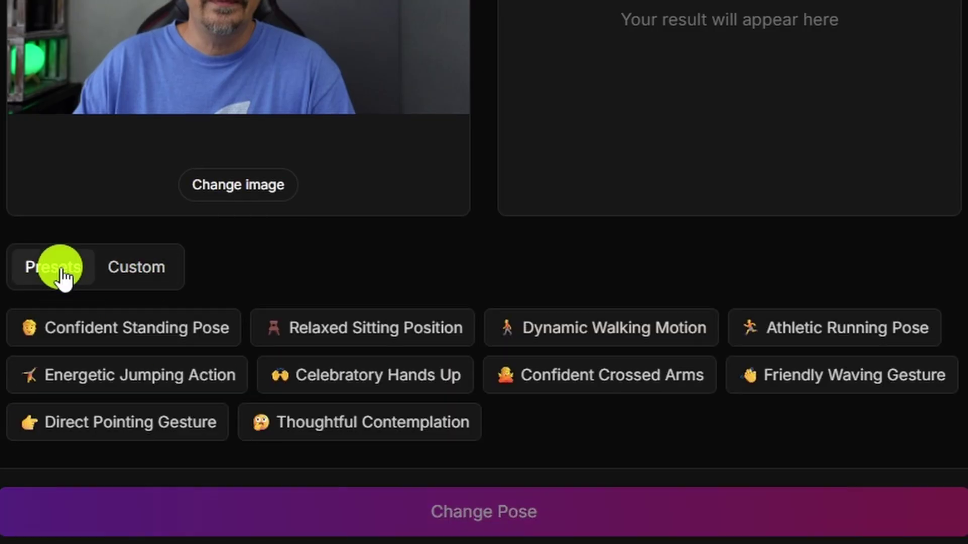
click(359, 422)
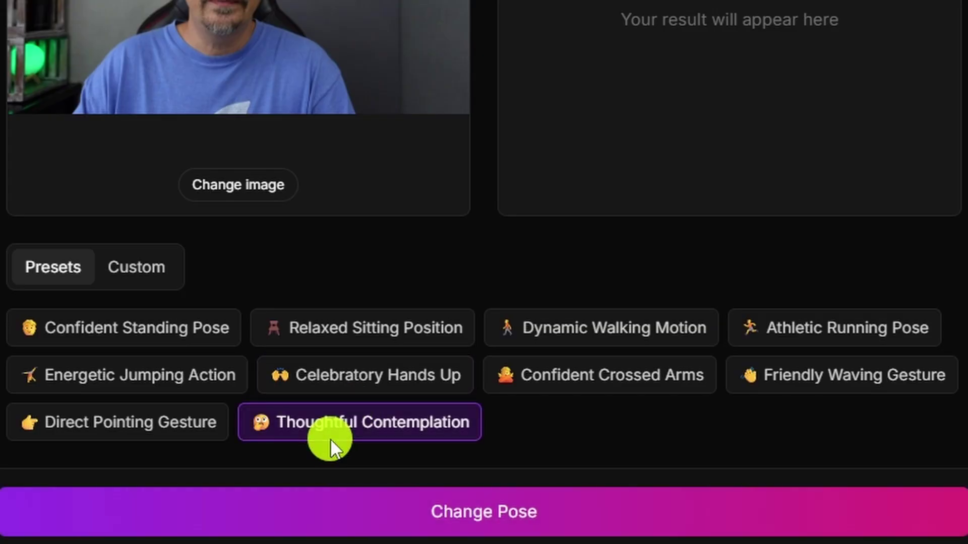
click(459, 522)
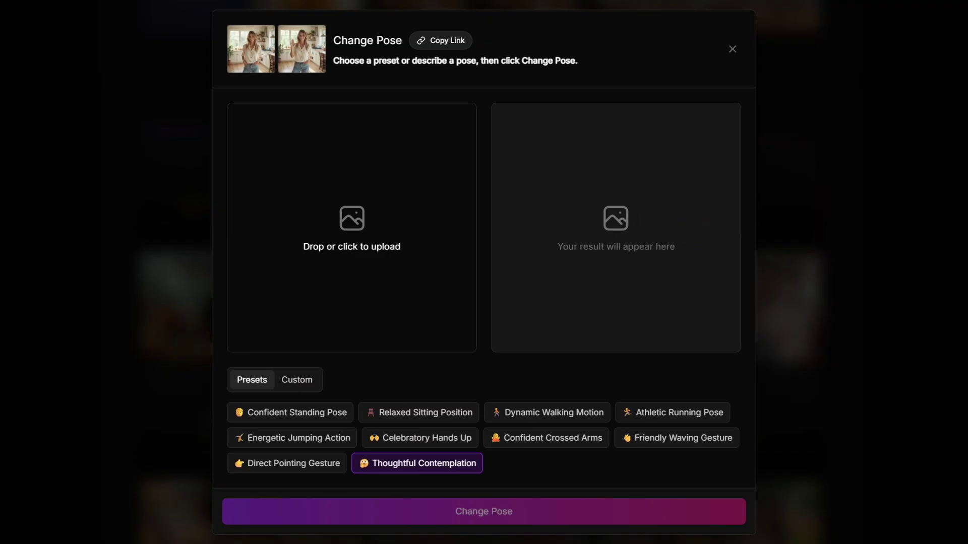
Load the bald man's portrait and generate him in the Friendly Waving Gesture pose.
drag(542, 203, 357, 264)
click(693, 441)
click(489, 513)
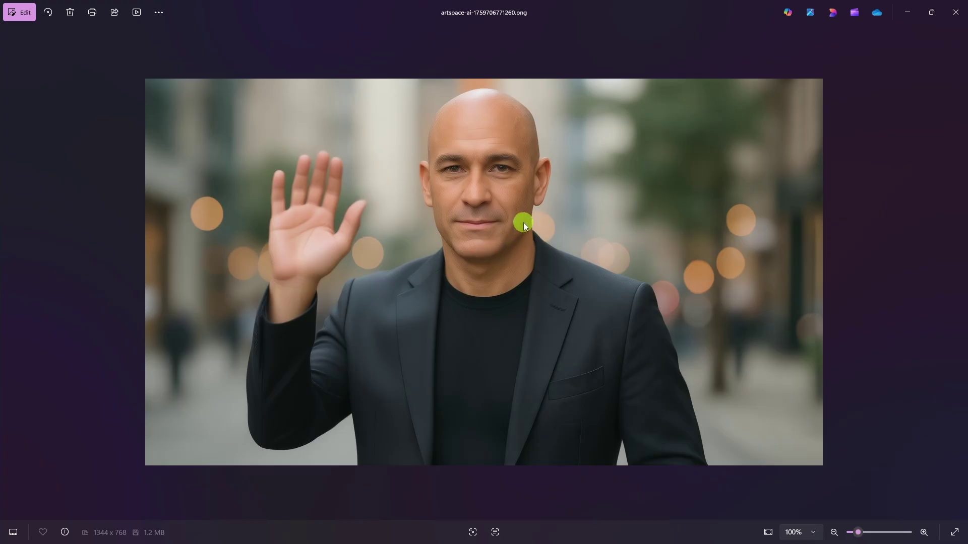
scroll(523, 223, up, 5)
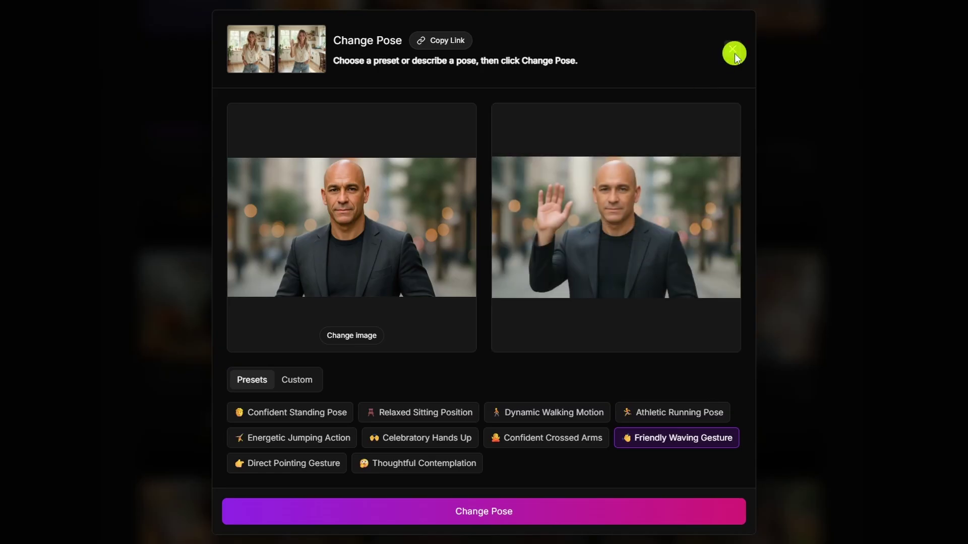
Load the elderly woman's photo into Villain Avatar and transform her with Harley Quinn Chaos Carnival.
click(734, 53)
scroll(709, 117, down, 8)
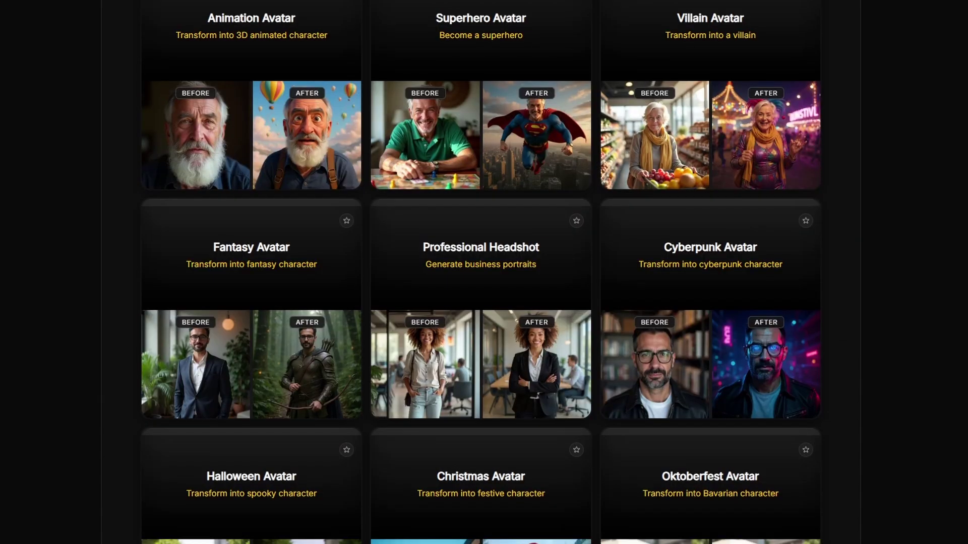
click(708, 116)
drag(250, 36, 378, 248)
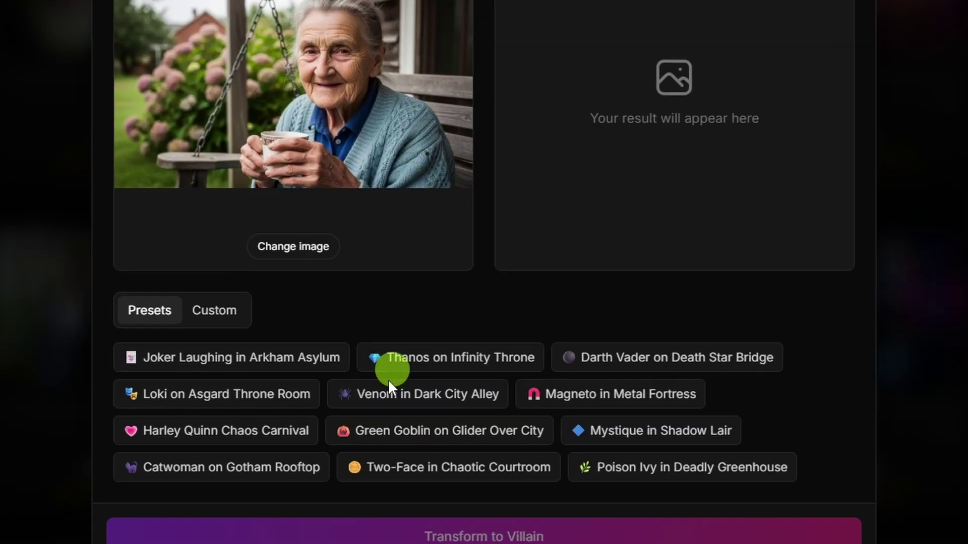
click(281, 450)
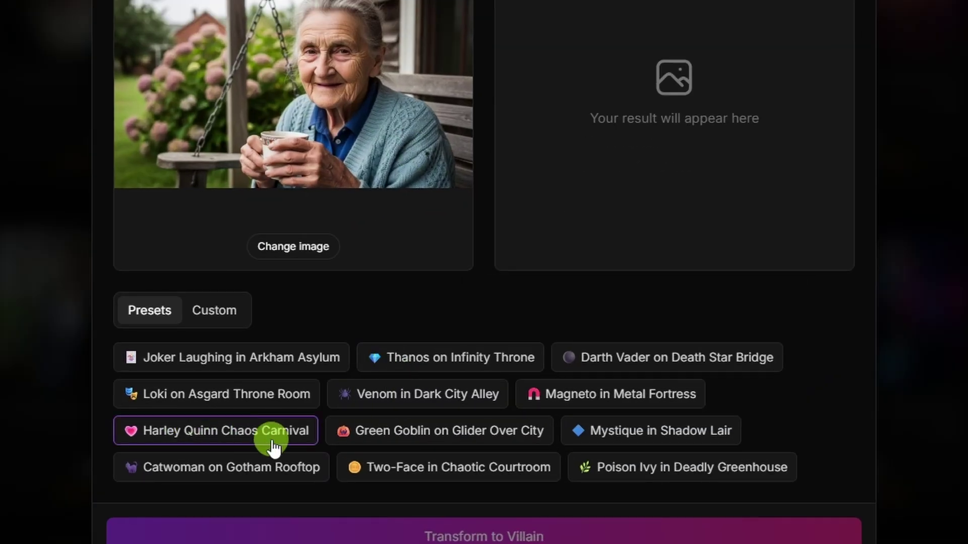
click(593, 538)
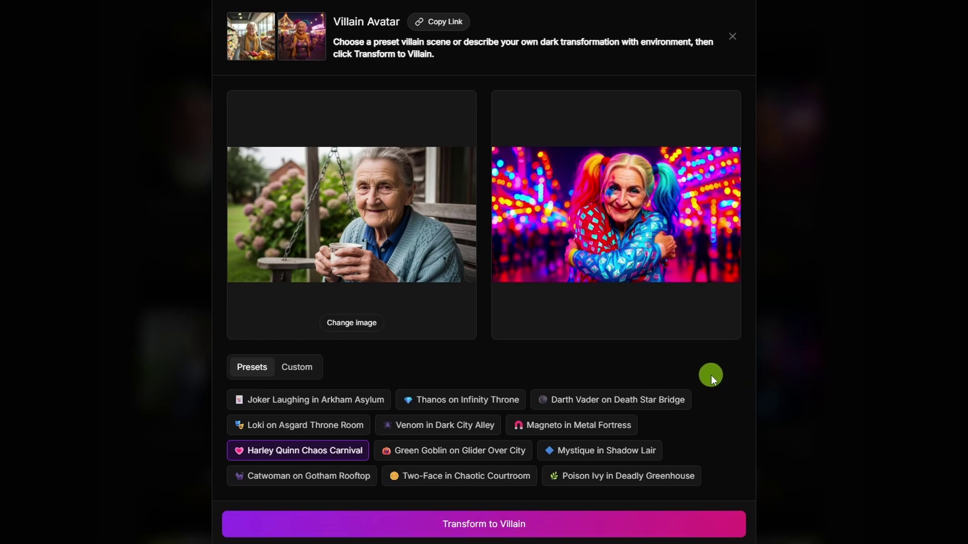
View and download the villain image, regenerate it, then close the Villain Avatar tool.
click(550, 216)
mouse_move(386, 309)
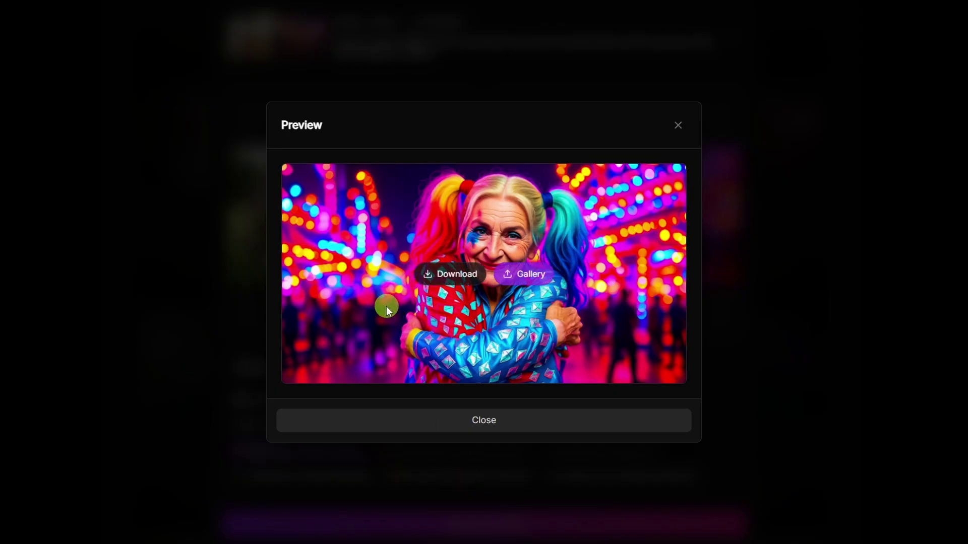
click(455, 275)
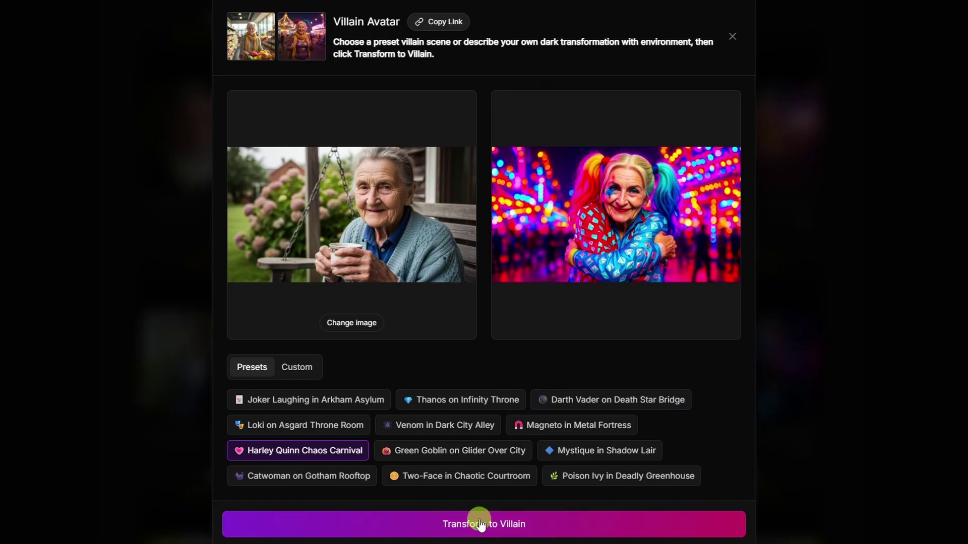
click(480, 524)
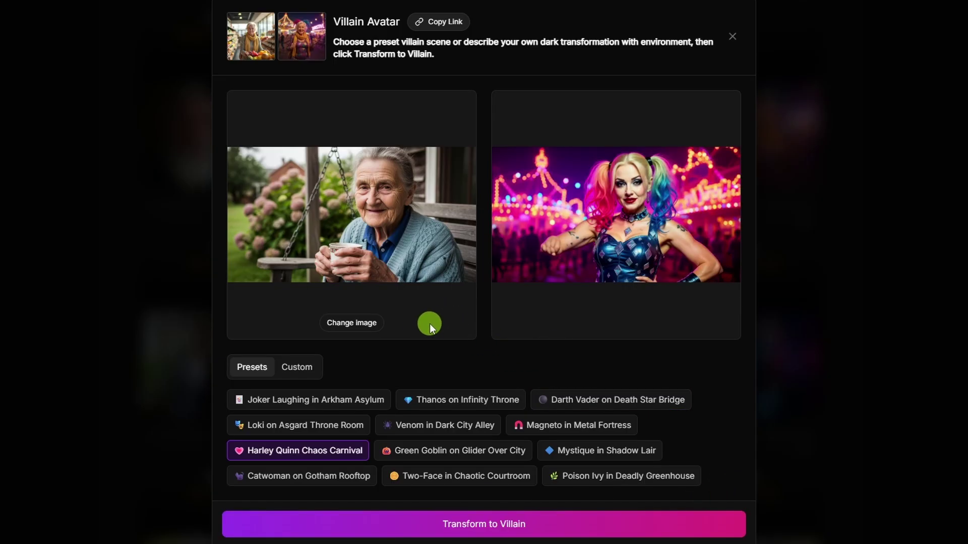
key(Escape)
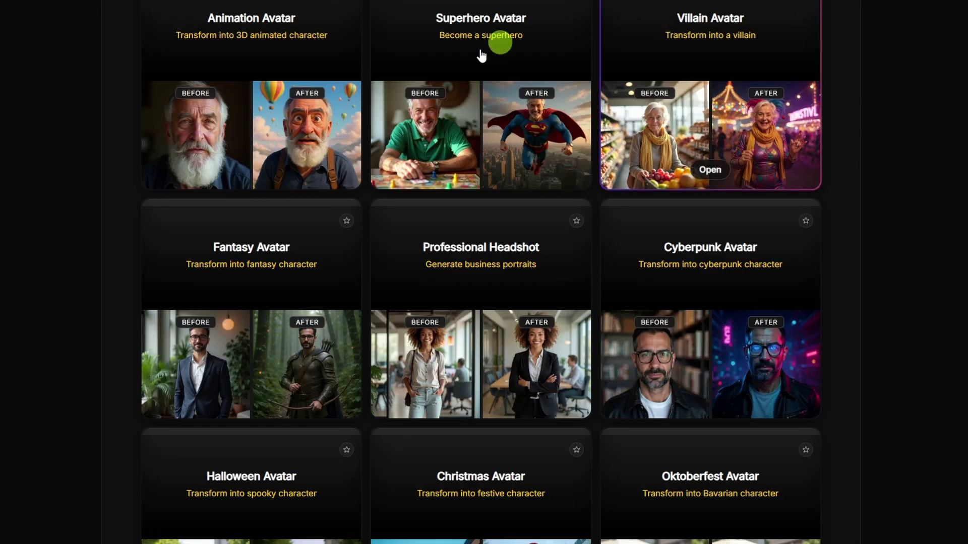
Turn the bearded young man's hoodie portrait into a Superman Flying Over City avatar.
click(475, 106)
drag(536, 133, 338, 251)
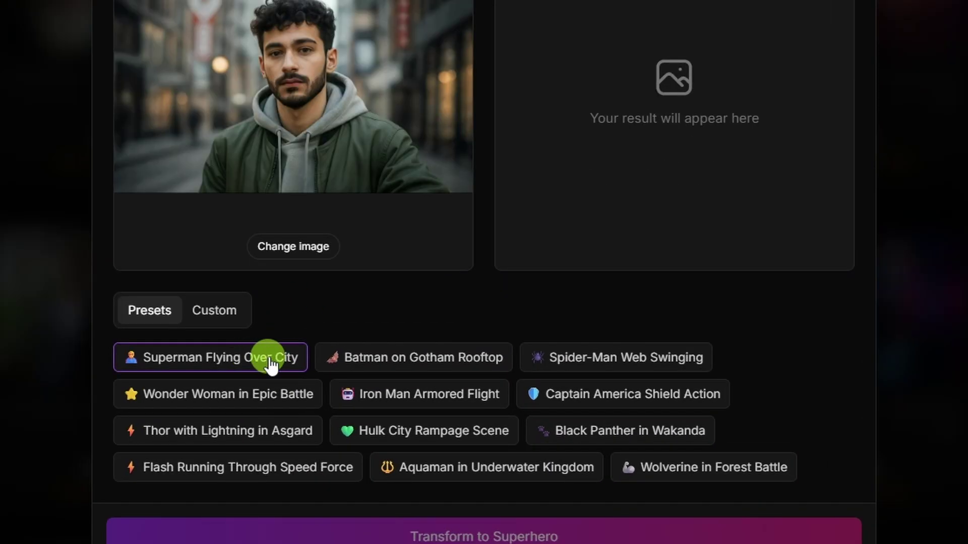
click(285, 359)
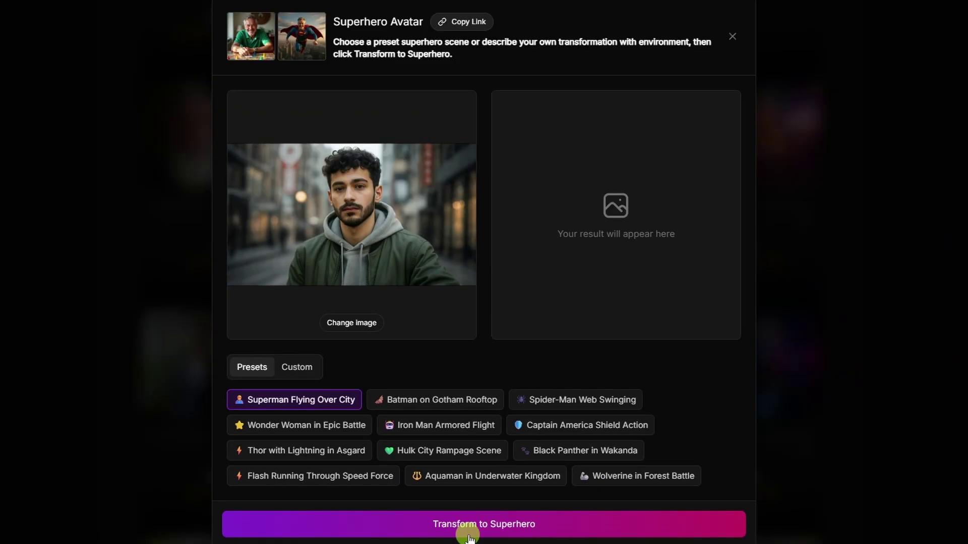
click(454, 537)
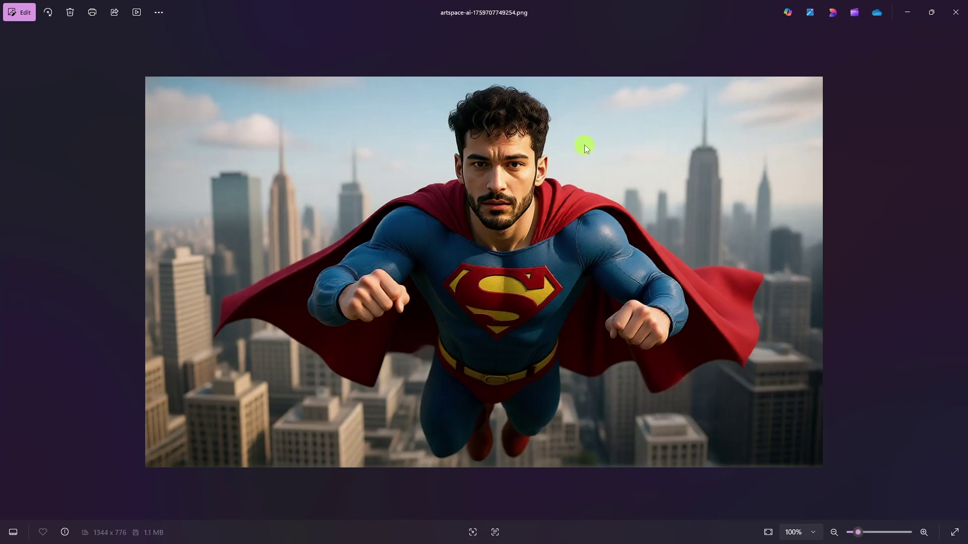
scroll(585, 144, up, 5)
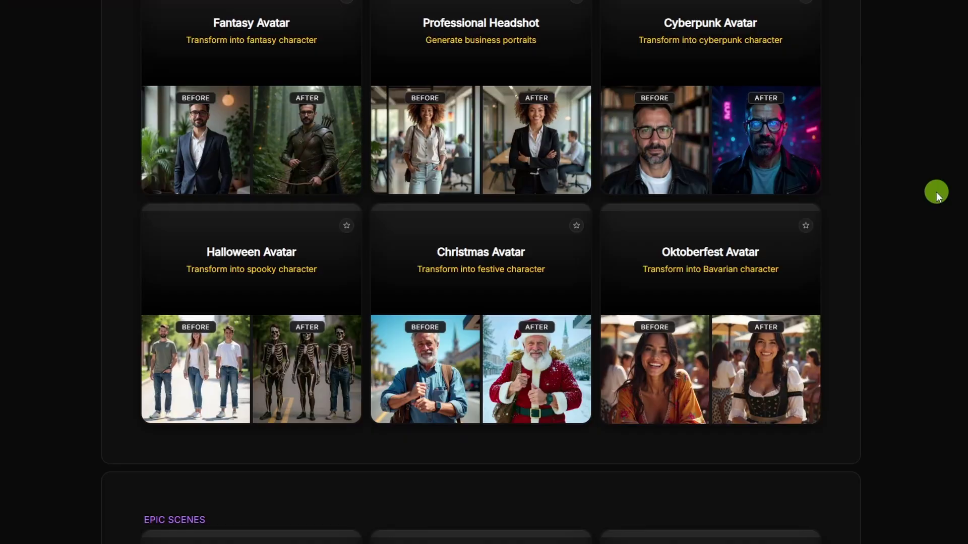
scroll(936, 192, down, 15)
Load the ECLIN box photo into Product Lifestyle Shot and generate a Hands holding product shot.
scroll(936, 192, down, 4)
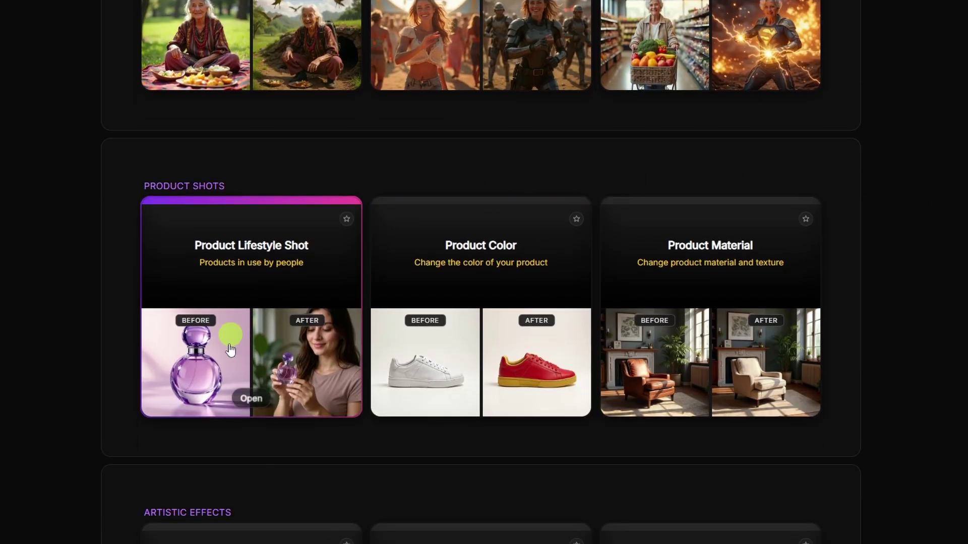
click(251, 360)
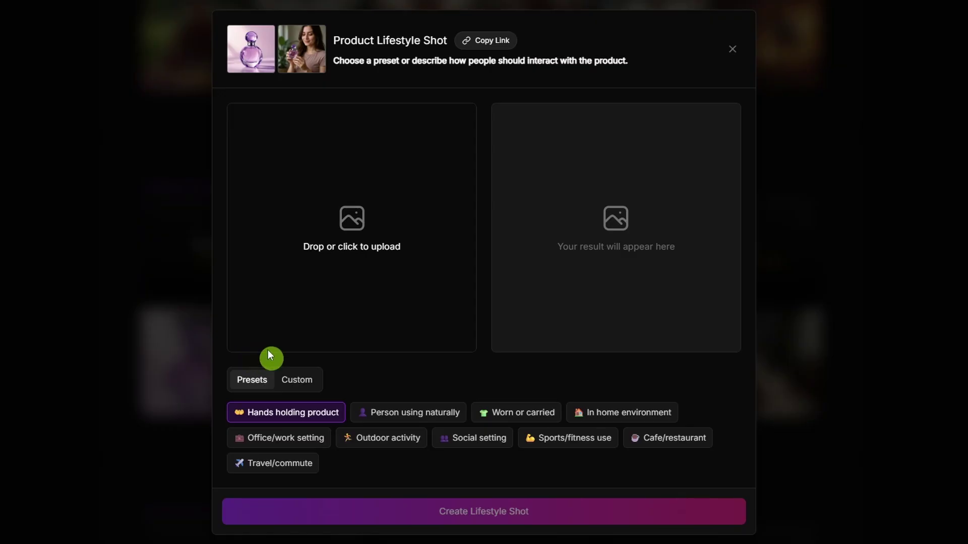
click(346, 252)
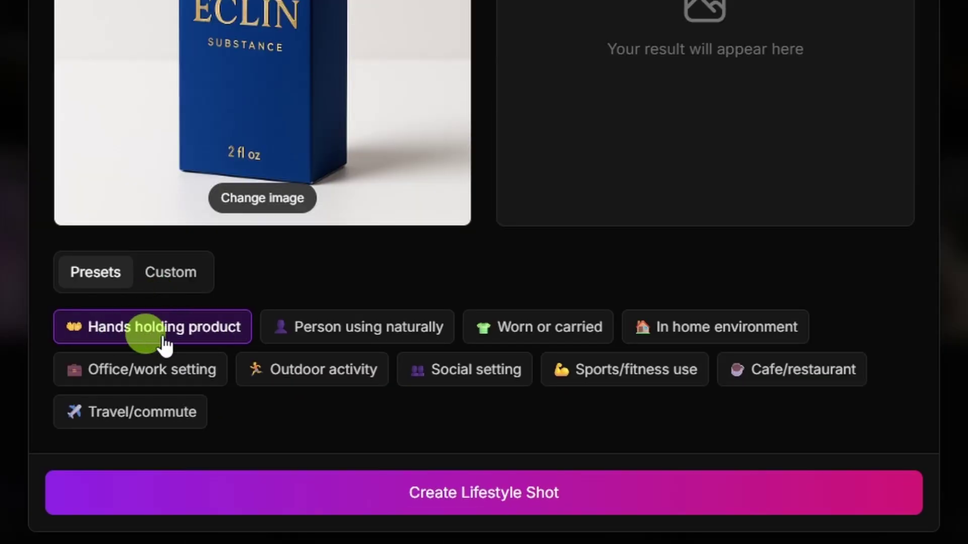
click(185, 268)
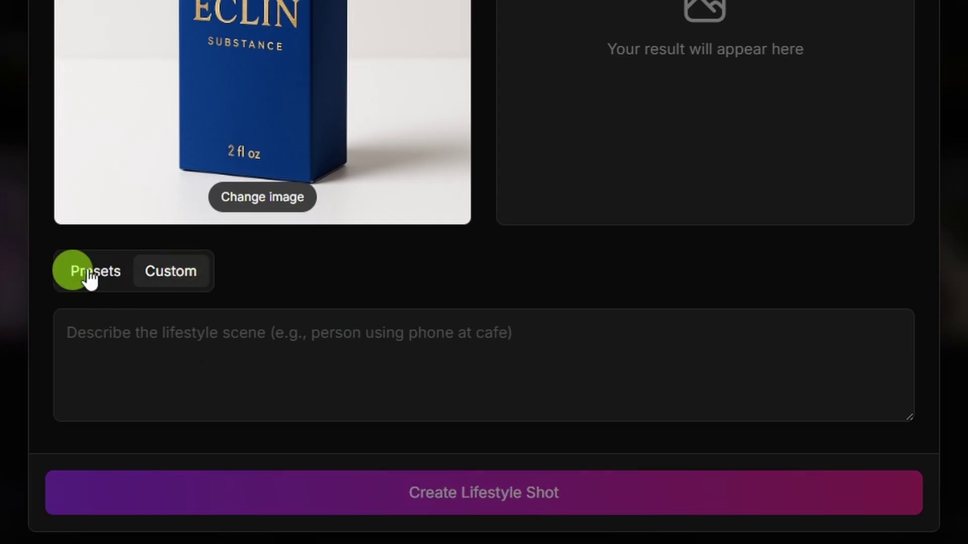
click(171, 332)
click(101, 336)
click(484, 499)
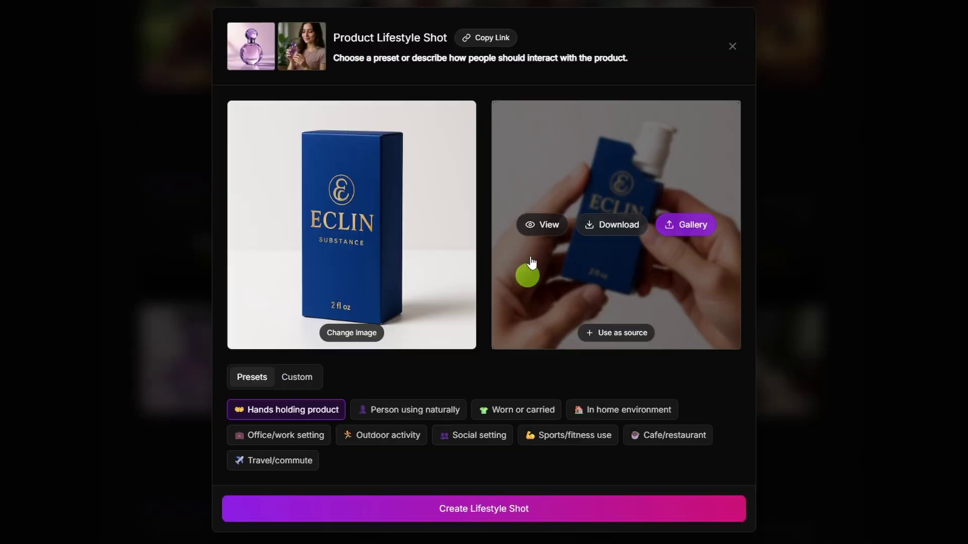
Preview the hands-holding result and generate a second hands-holding version.
click(535, 222)
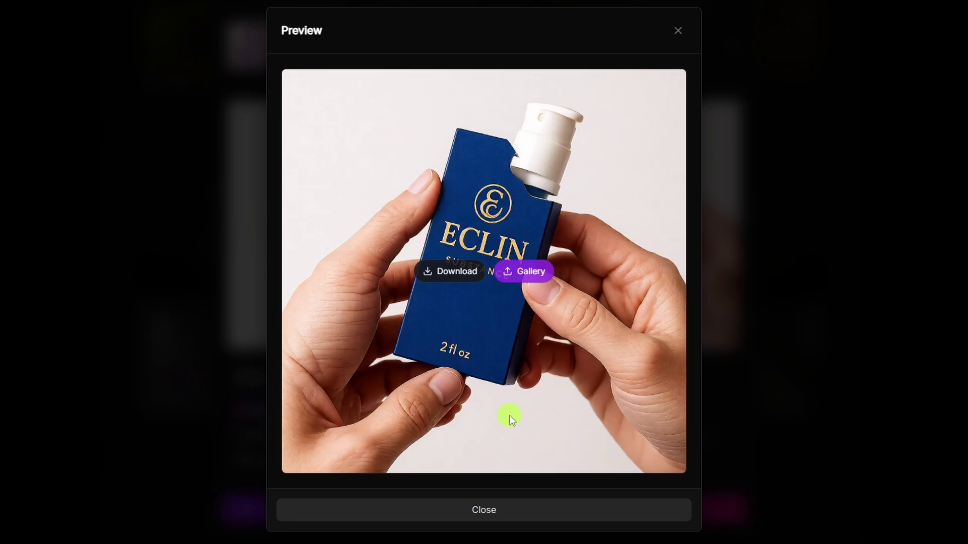
click(483, 509)
click(485, 509)
click(726, 303)
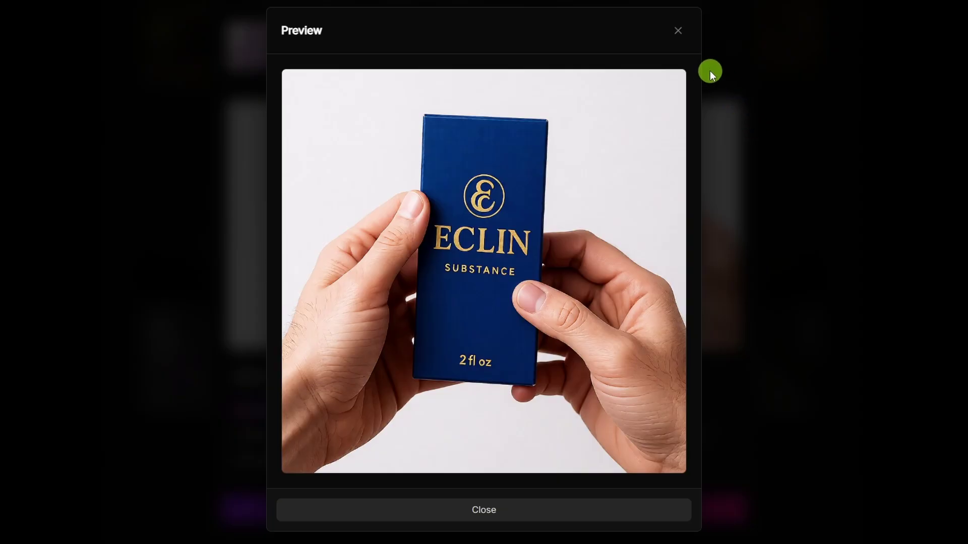
click(679, 33)
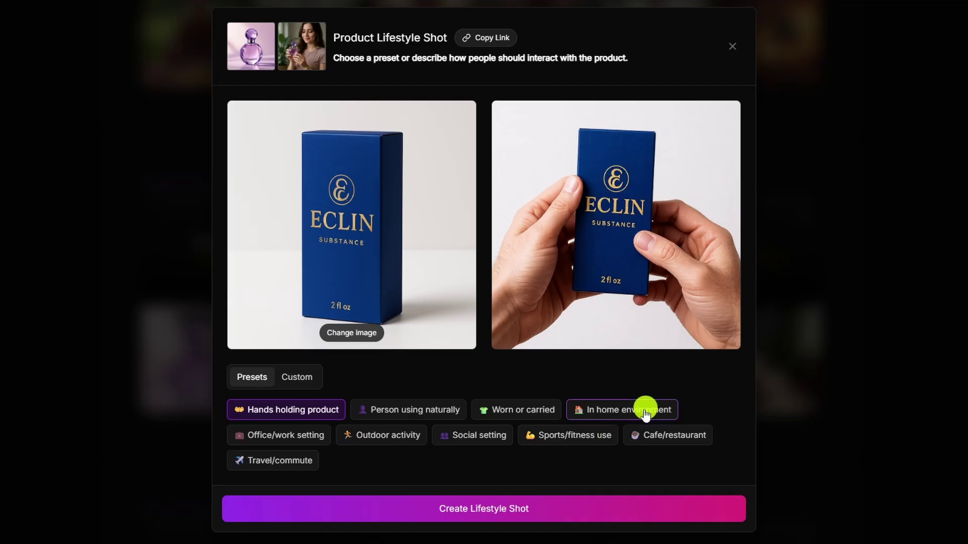
Create an In home environment lifestyle shot of the ECLIN box, then close the tool.
click(643, 408)
click(525, 504)
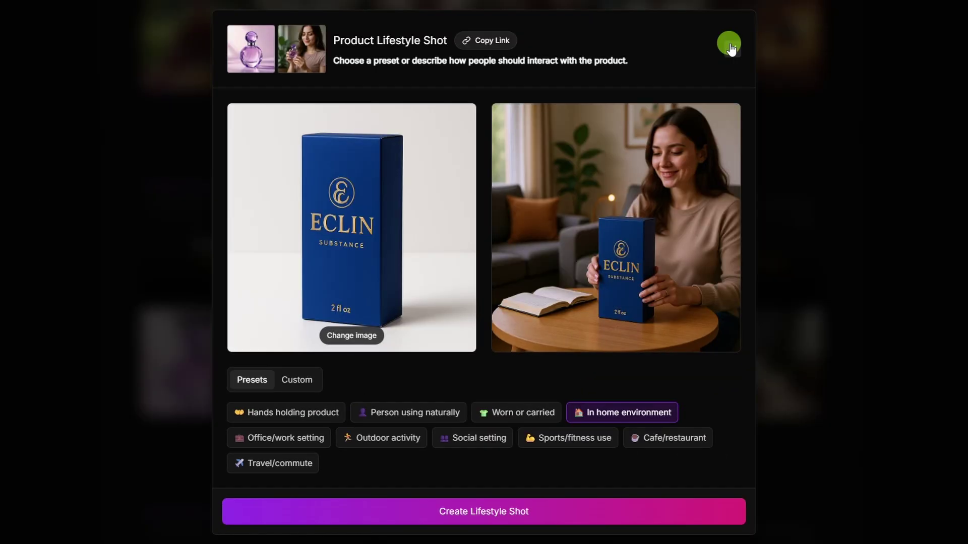
click(728, 39)
scroll(937, 247, down, 10)
Scroll the tools gallery past Declutter Room down to Car Restoration and other automotive tools.
scroll(937, 248, down, 4)
scroll(942, 167, down, 12)
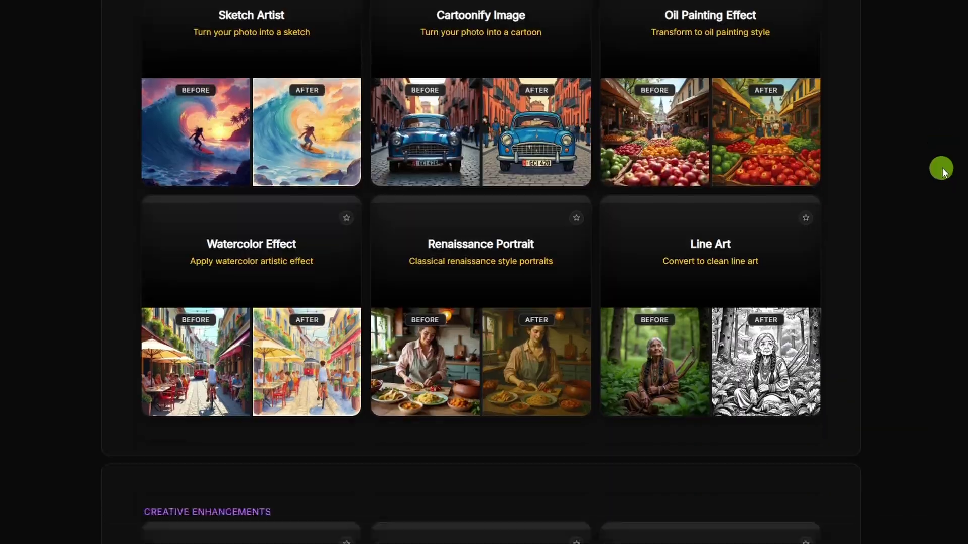
scroll(943, 168, down, 12)
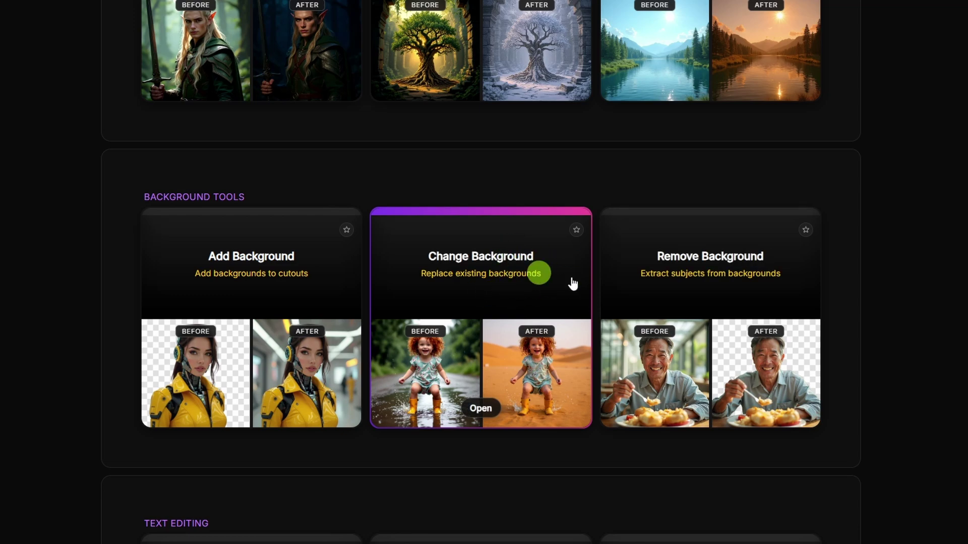
scroll(942, 224, down, 10)
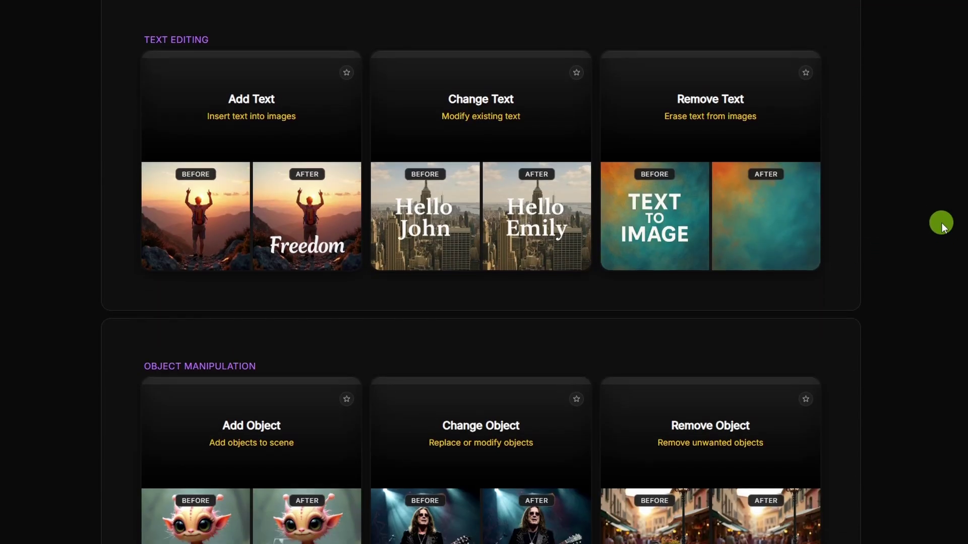
scroll(942, 223, down, 14)
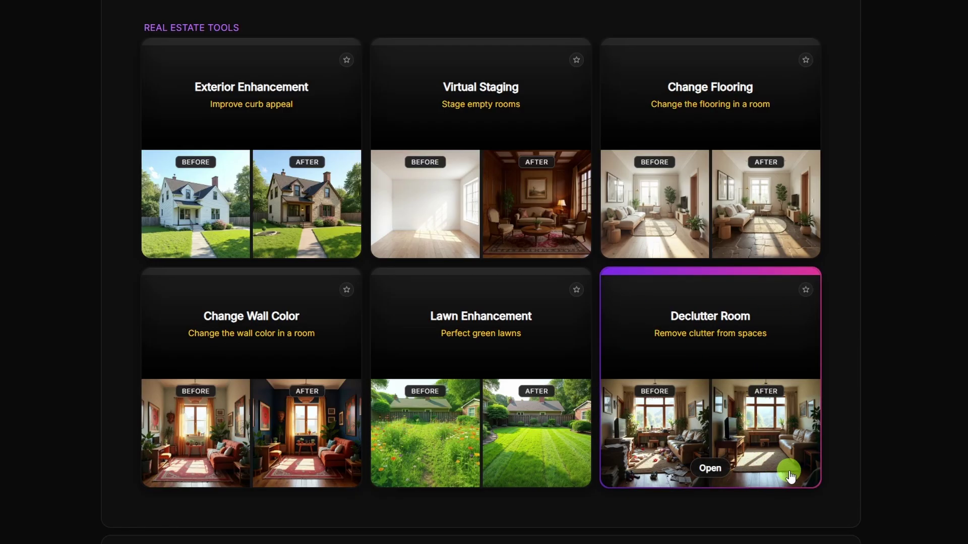
scroll(789, 474, down, 5)
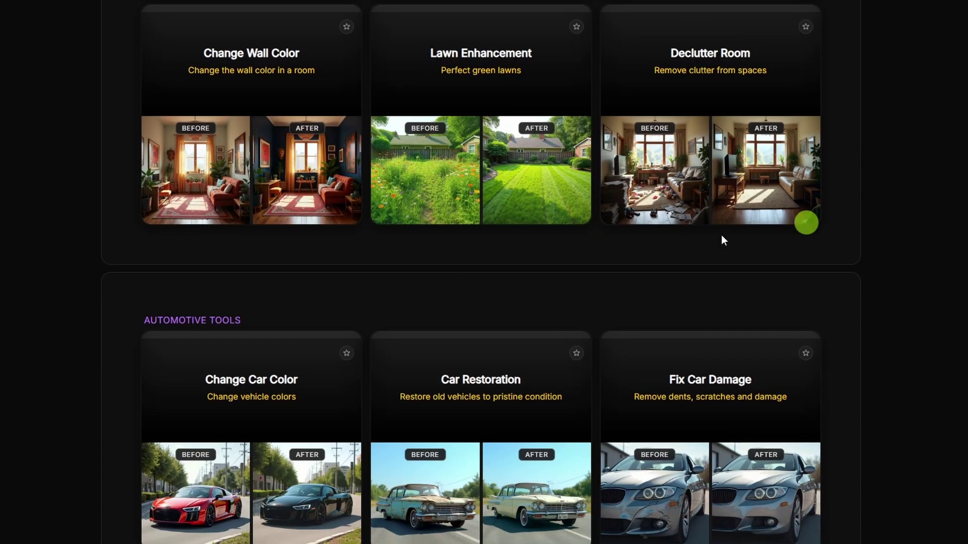
Recolour the orange Porsche with the Forest green preset in Change Car Color.
click(242, 492)
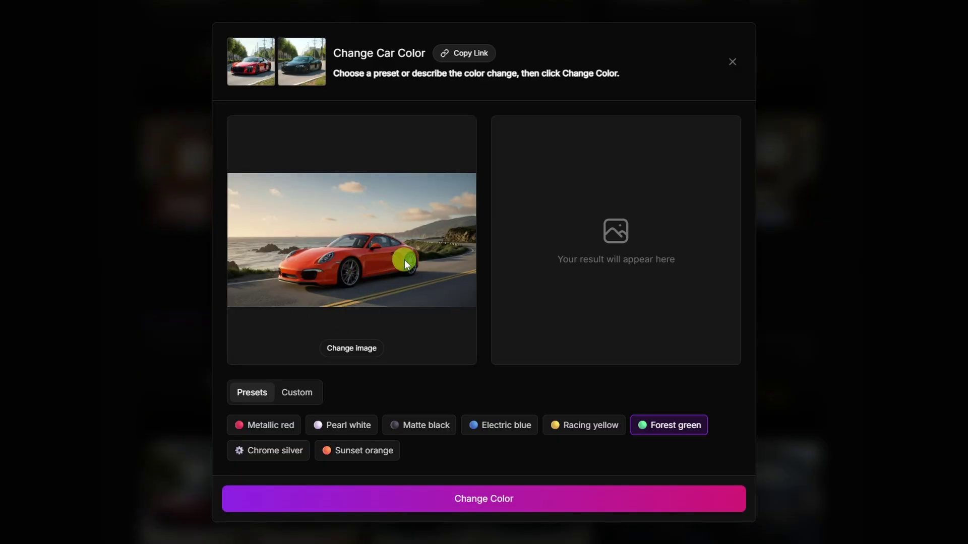
click(686, 425)
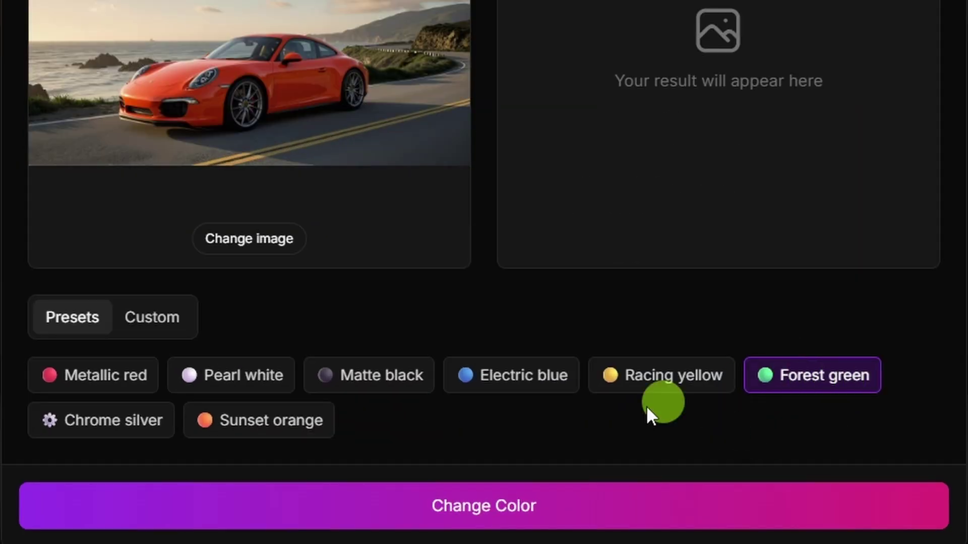
click(631, 507)
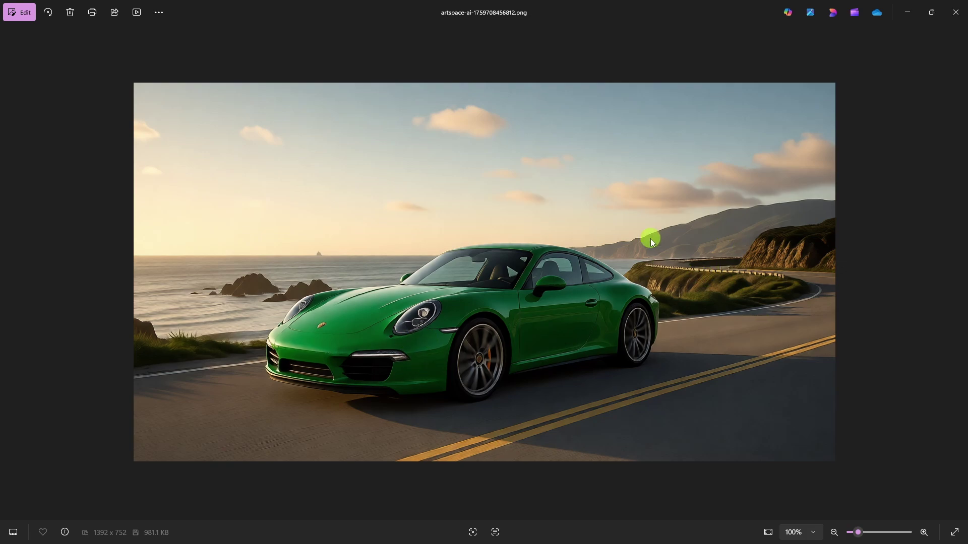
Zoom in on the original orange car JPG in Photos to compare it with the green result.
scroll(704, 283, up, 5)
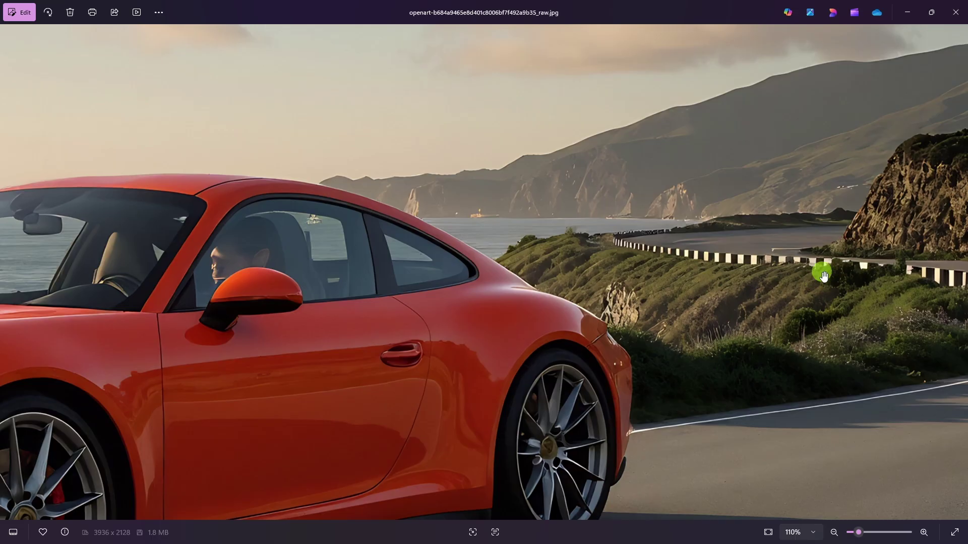
scroll(270, 244, up, 1)
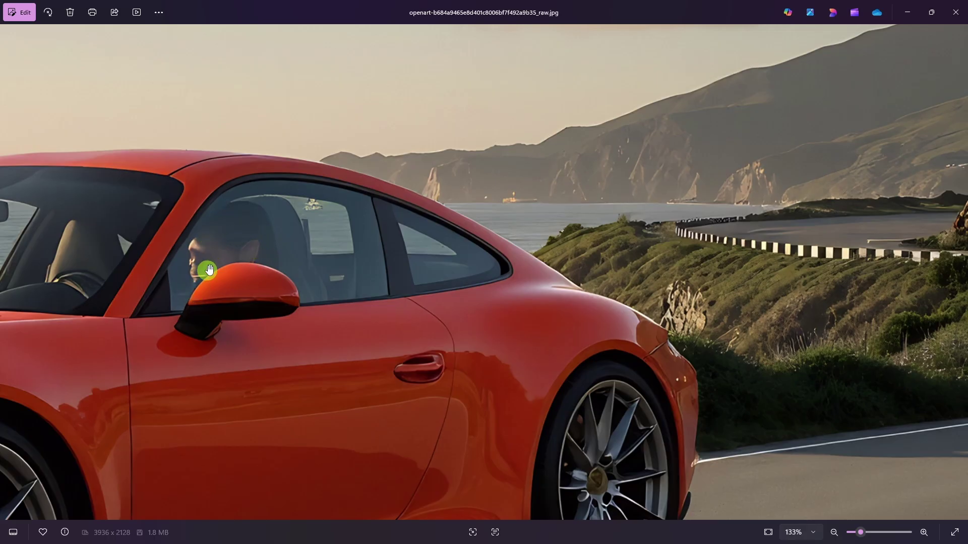
scroll(583, 221, down, 4)
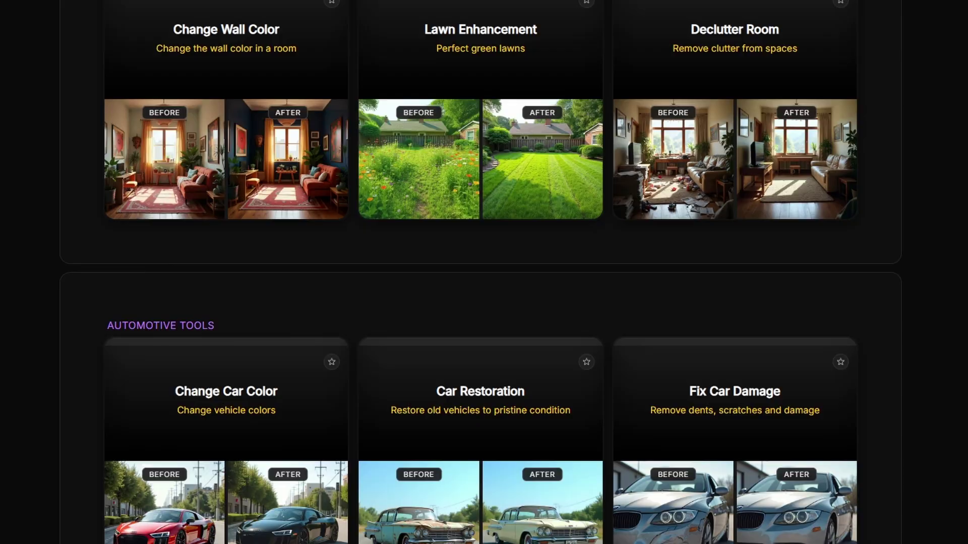
scroll(480, 272, up, 6)
Scroll back up to Popular Tools and open the New Image card.
scroll(480, 272, up, 12)
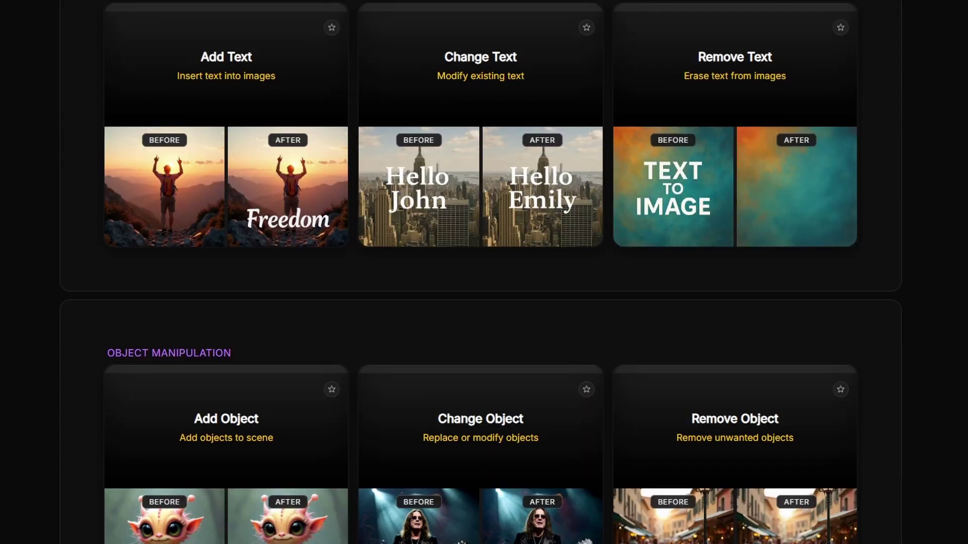
scroll(480, 272, up, 6)
scroll(480, 272, up, 6)
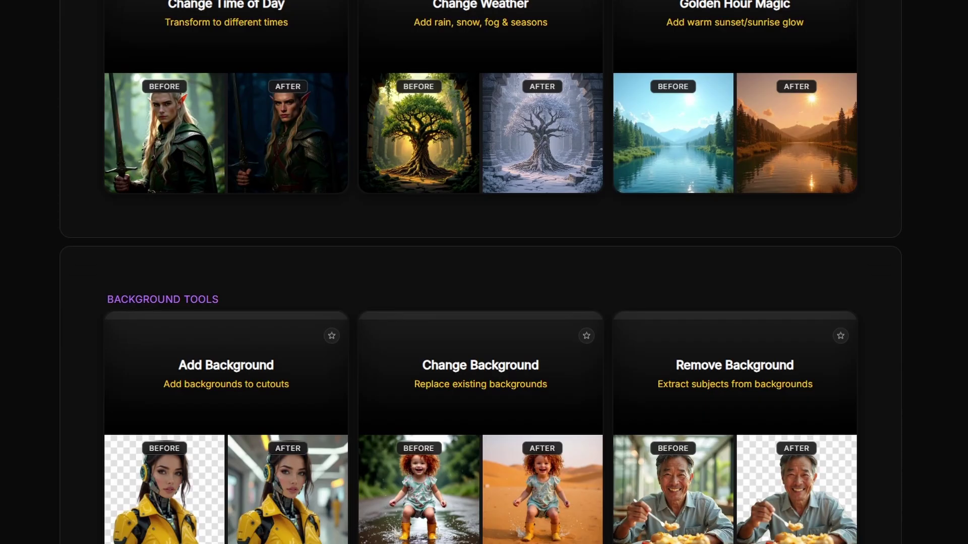
scroll(480, 273, up, 4)
scroll(480, 272, up, 5)
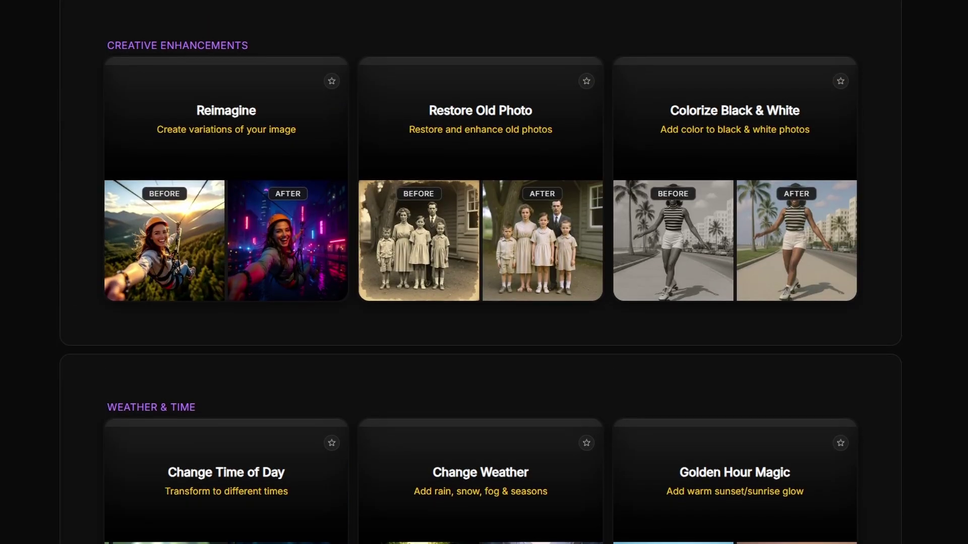
scroll(480, 272, up, 6)
scroll(480, 272, up, 6)
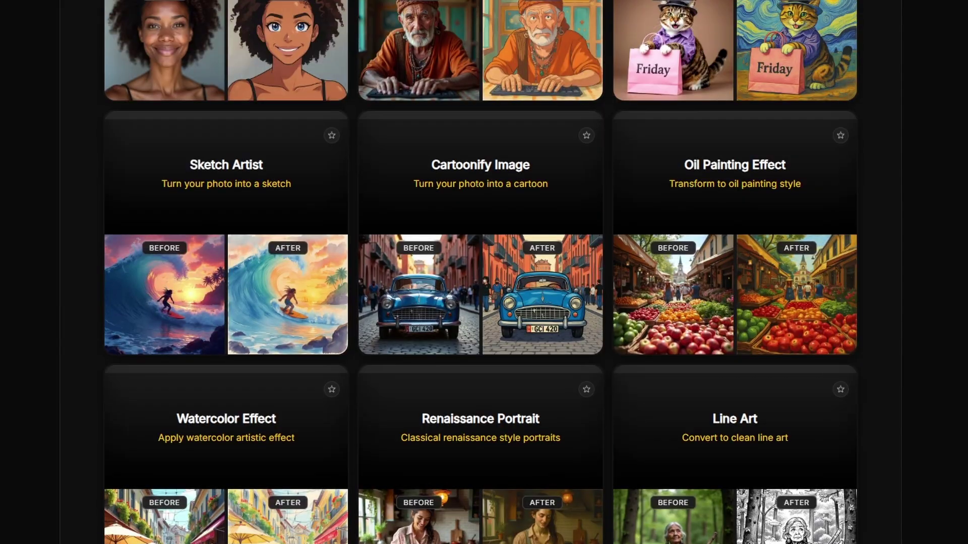
scroll(480, 272, up, 6)
scroll(480, 272, up, 8)
scroll(479, 272, up, 5)
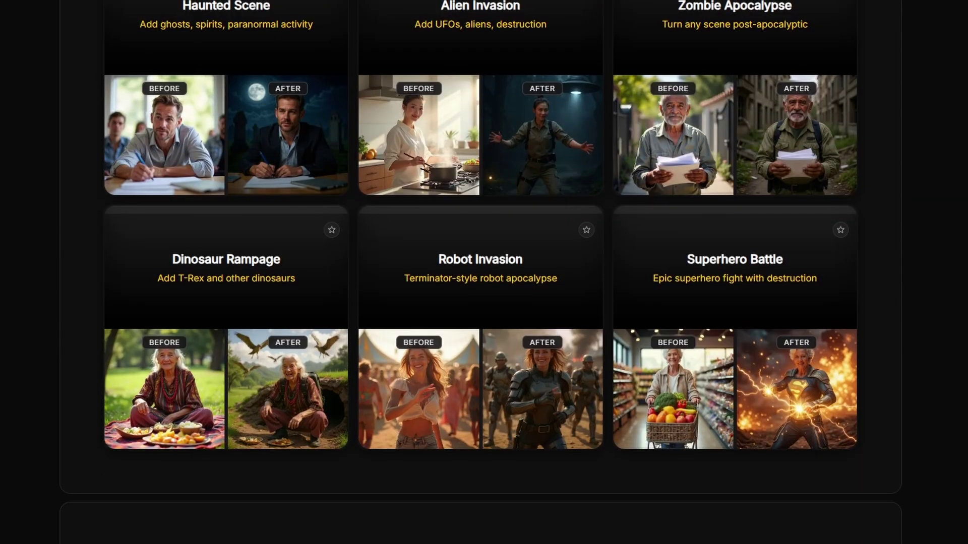
scroll(480, 272, up, 18)
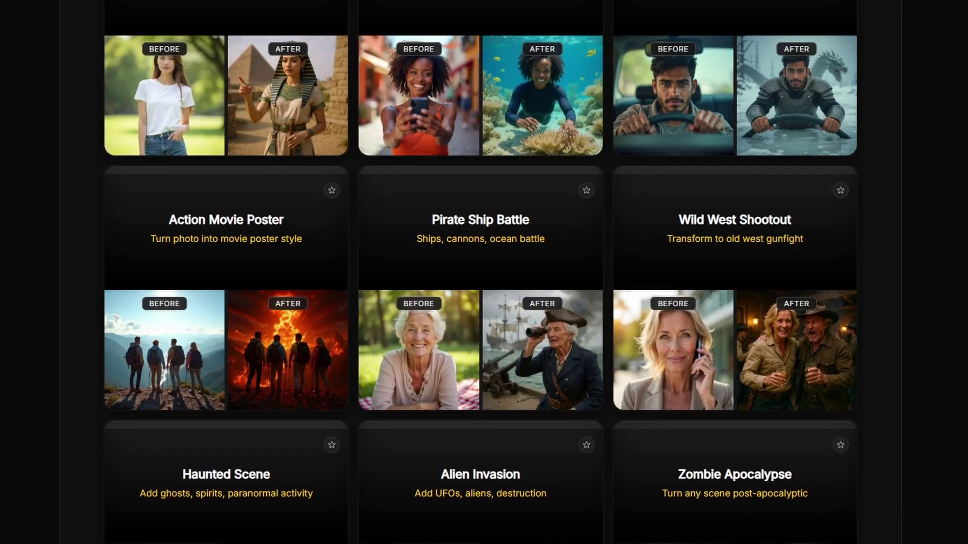
scroll(480, 272, up, 7)
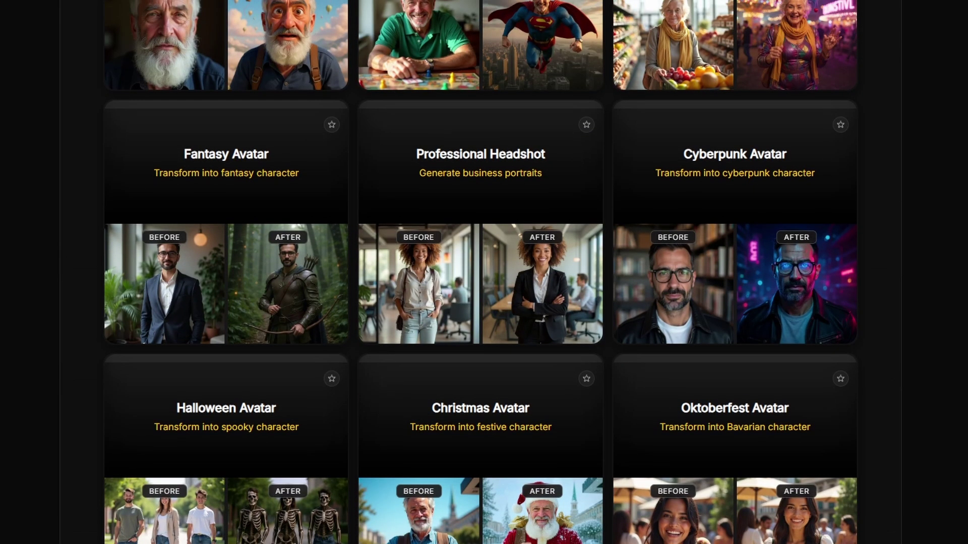
scroll(480, 272, up, 15)
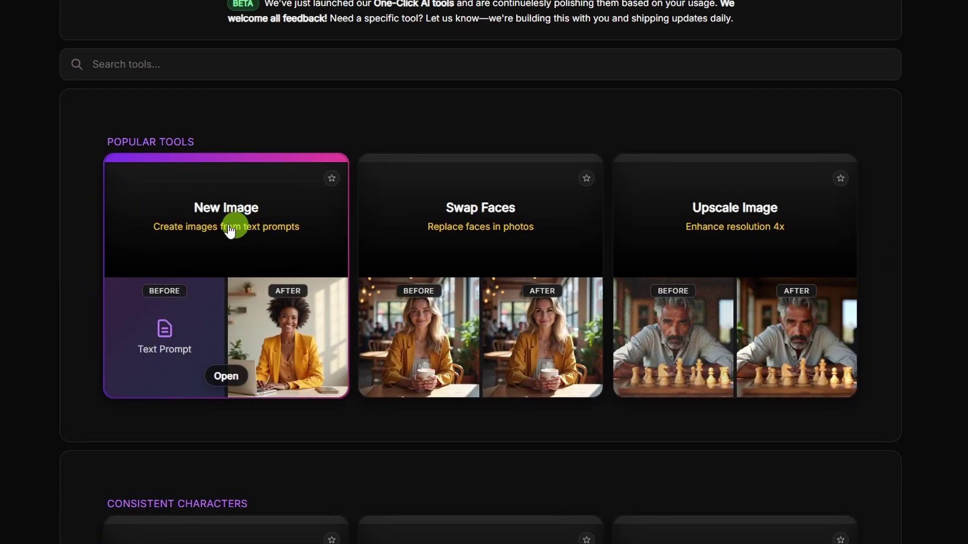
click(244, 204)
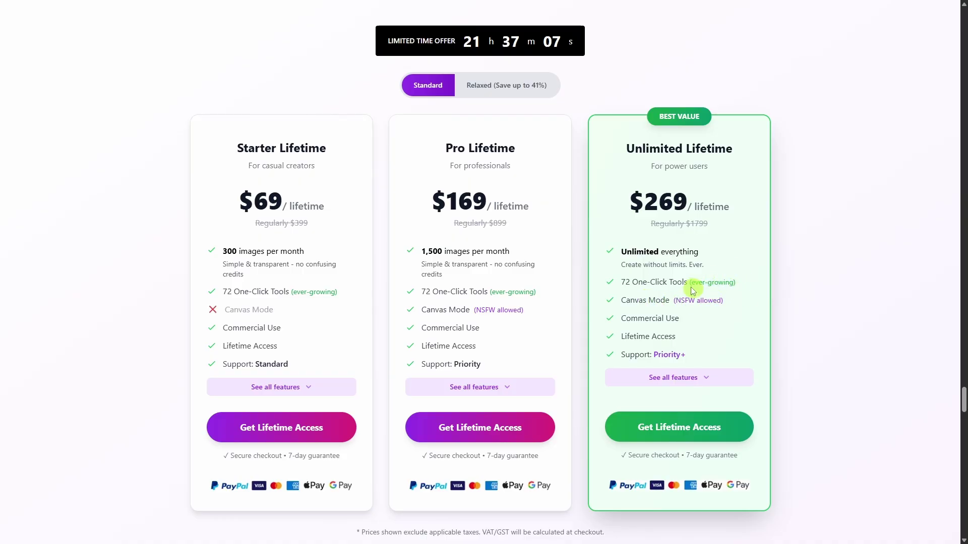
Show the Starter, Pro and Unlimited lifetime plan prices in Relaxed mode (save up to 41%).
click(510, 91)
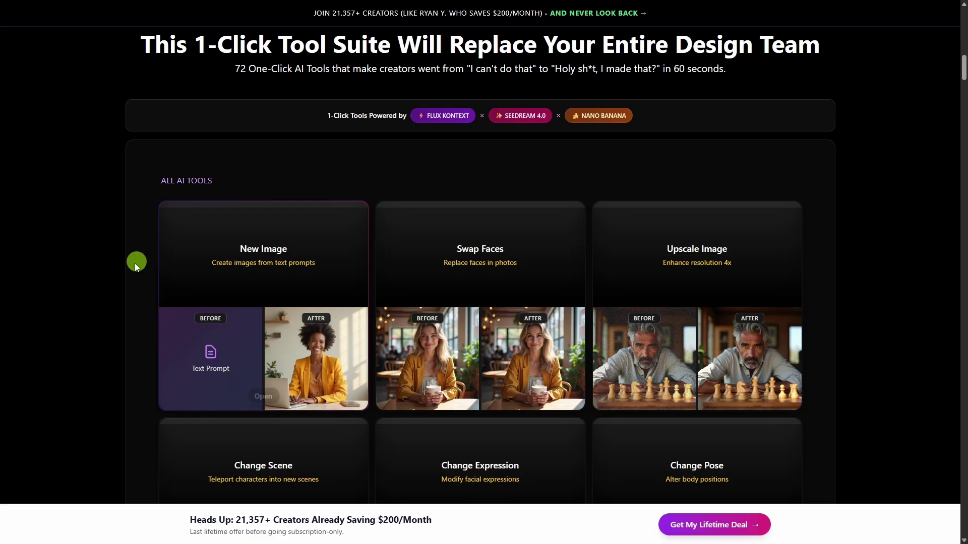
Scroll down the 1-Click Tool Suite to the Animation, Superhero and Villain Avatar row.
scroll(100, 249, down, 7)
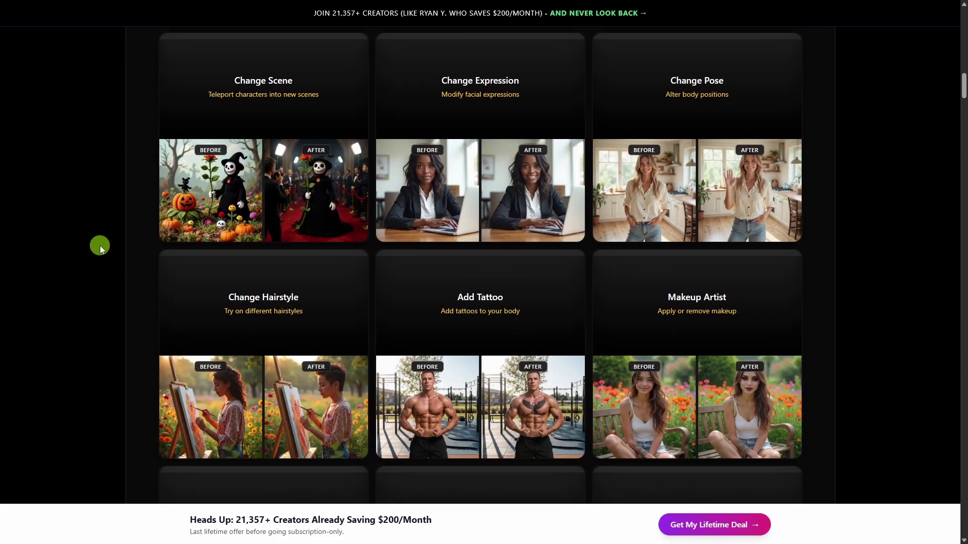
scroll(100, 249, down, 15)
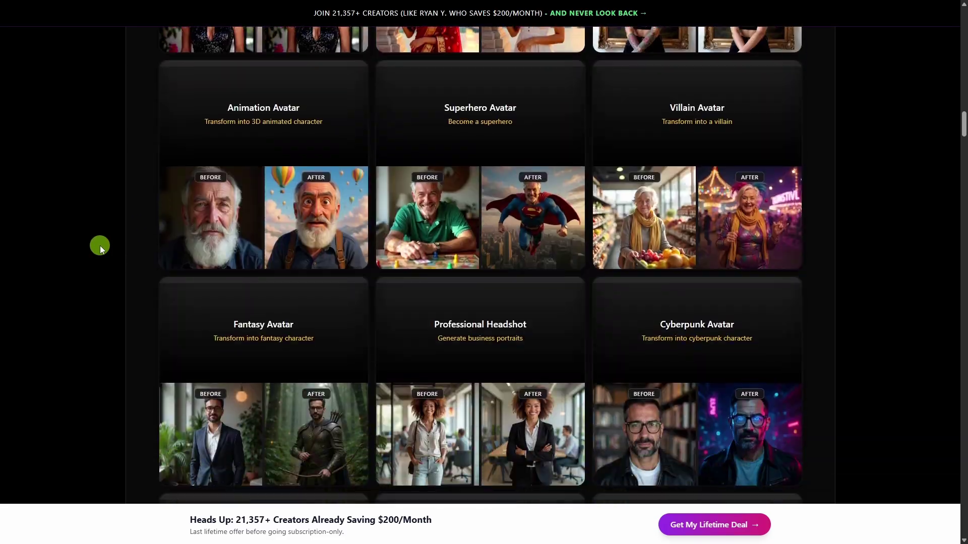